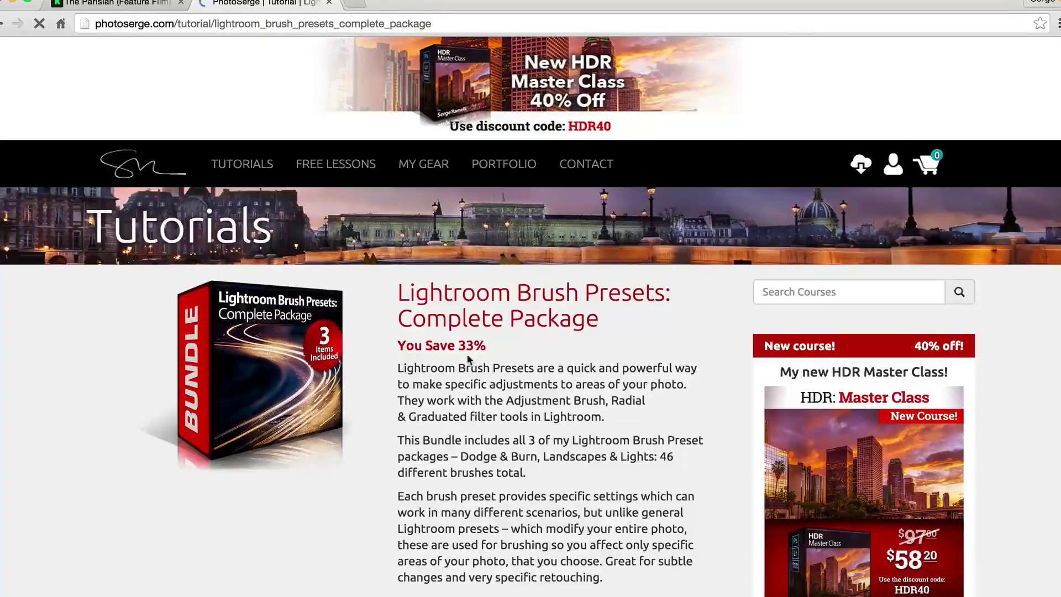
# Step: Browse The Parisian Kickstarter page, then return to the PhotoSerge brush presets page
pyautogui.scroll(-8, 468, 359)
pyautogui.scroll(-3, 467, 344)
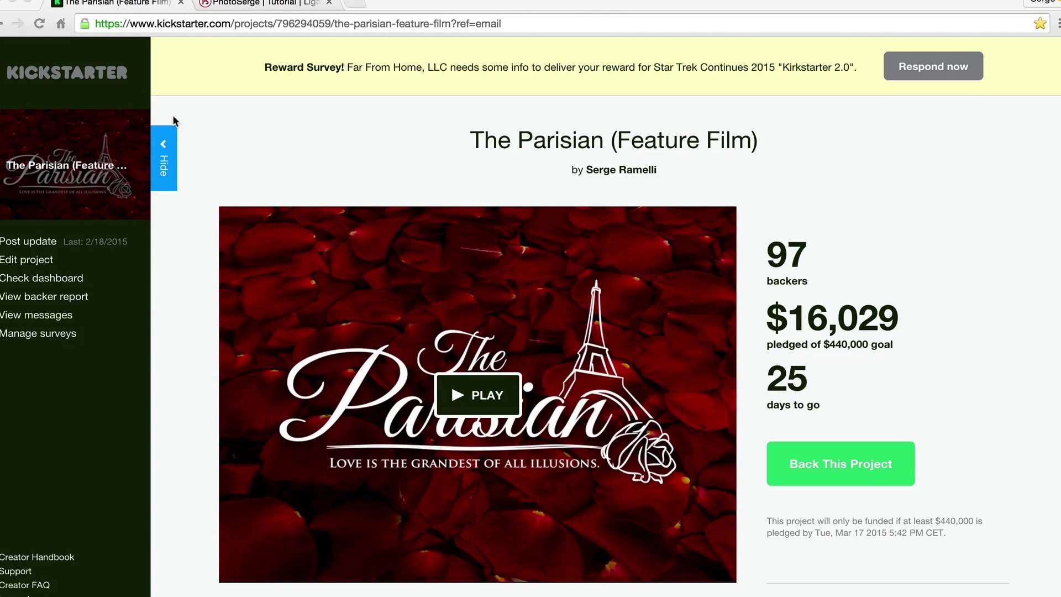
pyautogui.click(240, 5)
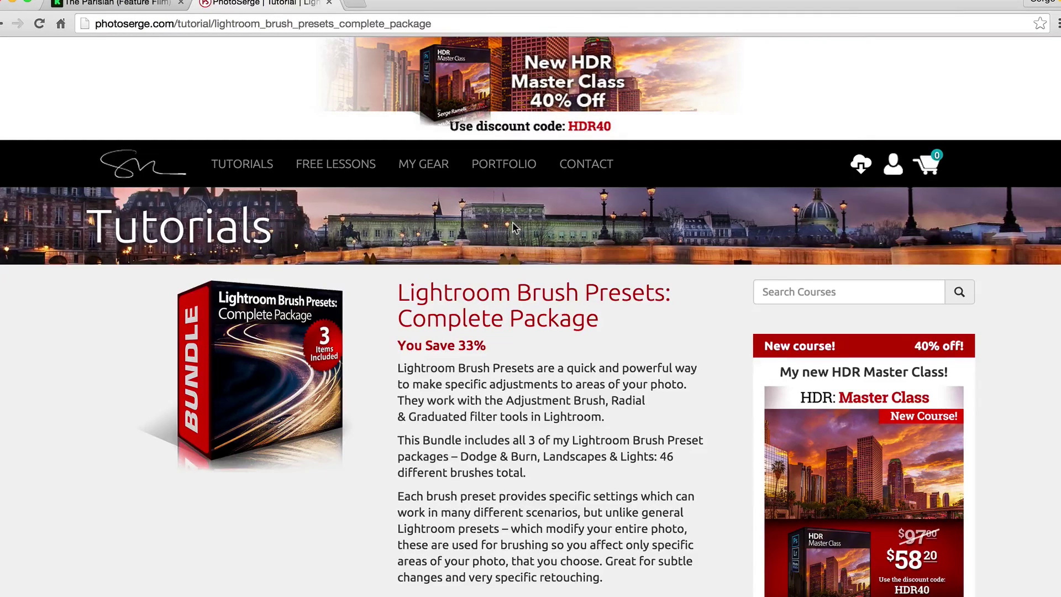
# Step: Filter PhotoSerge tutorials to Lightroom Presets and browse the Lightroom Brush Presets: Complete Package page
pyautogui.click(248, 175)
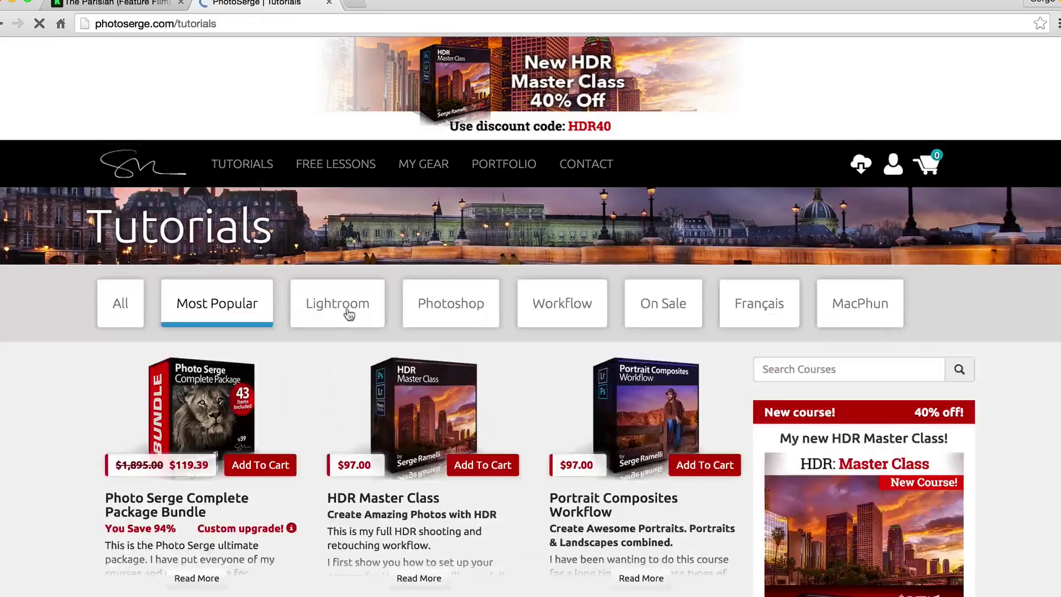
pyautogui.click(347, 309)
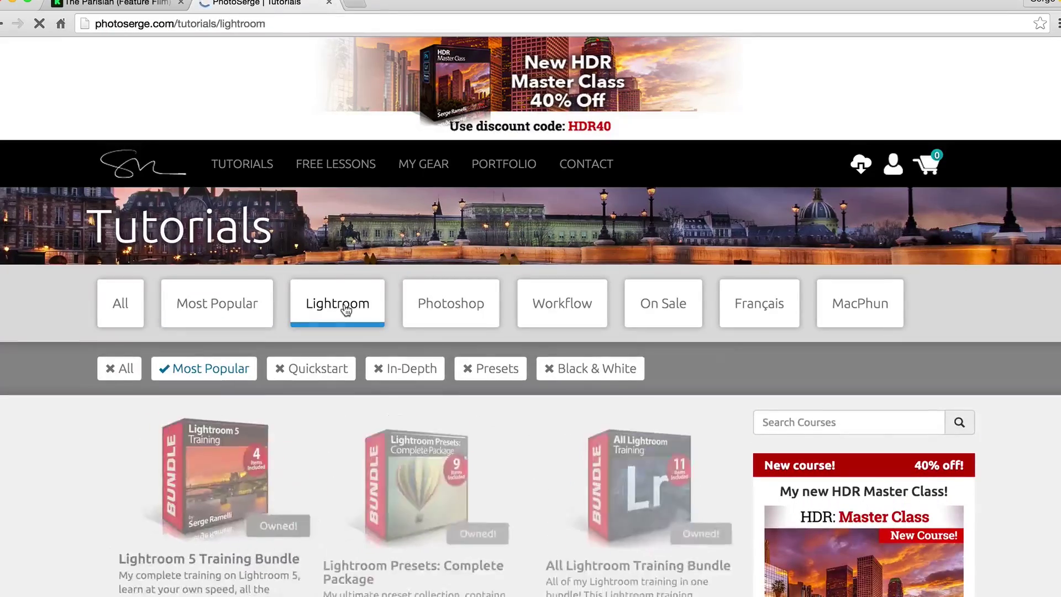
pyautogui.click(497, 367)
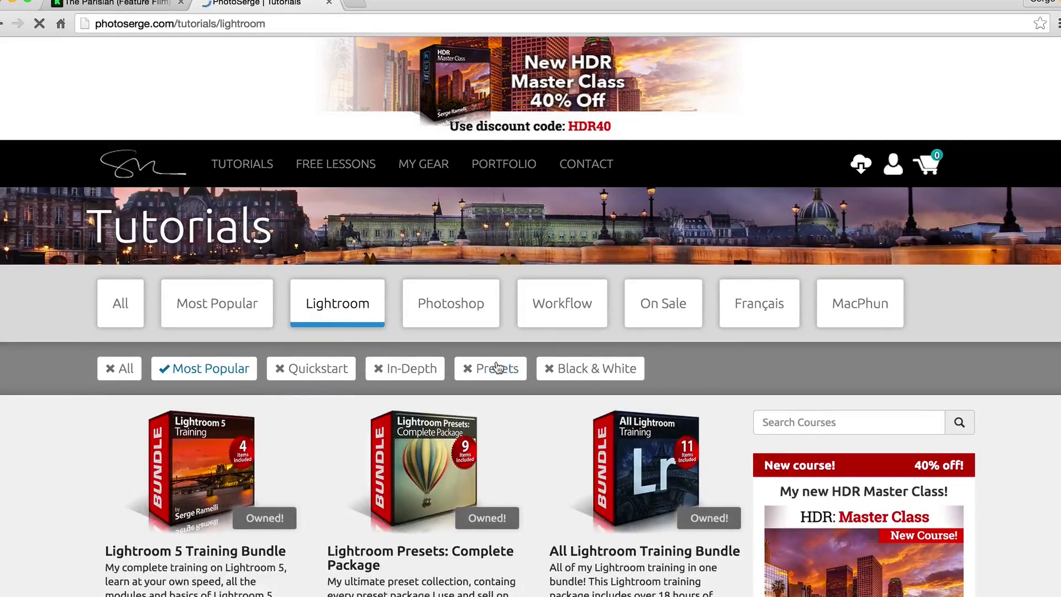
pyautogui.scroll(-7, 497, 367)
pyautogui.scroll(5, 412, 322)
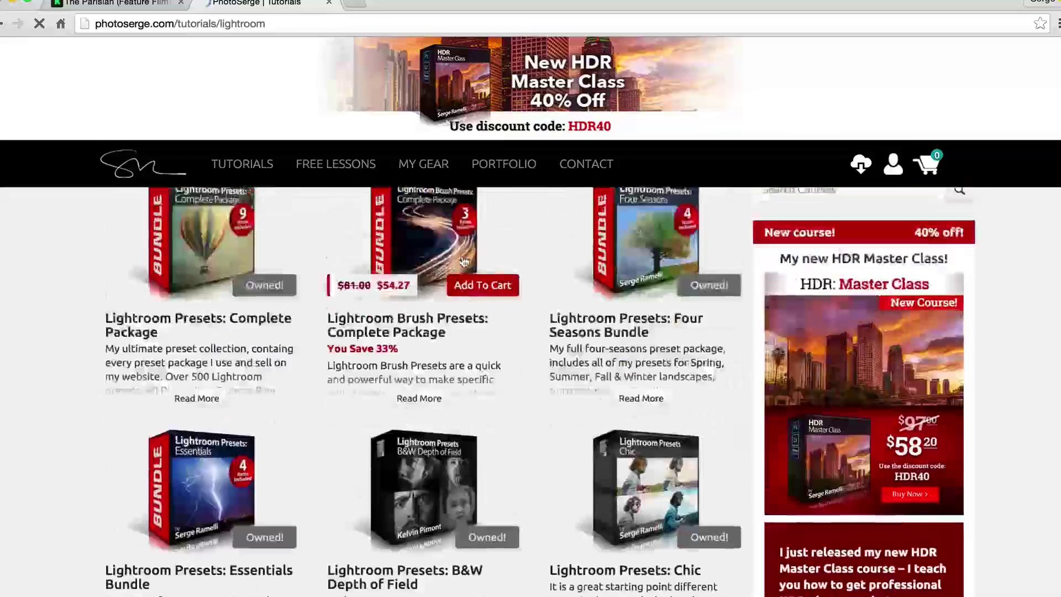
pyautogui.scroll(1, 411, 322)
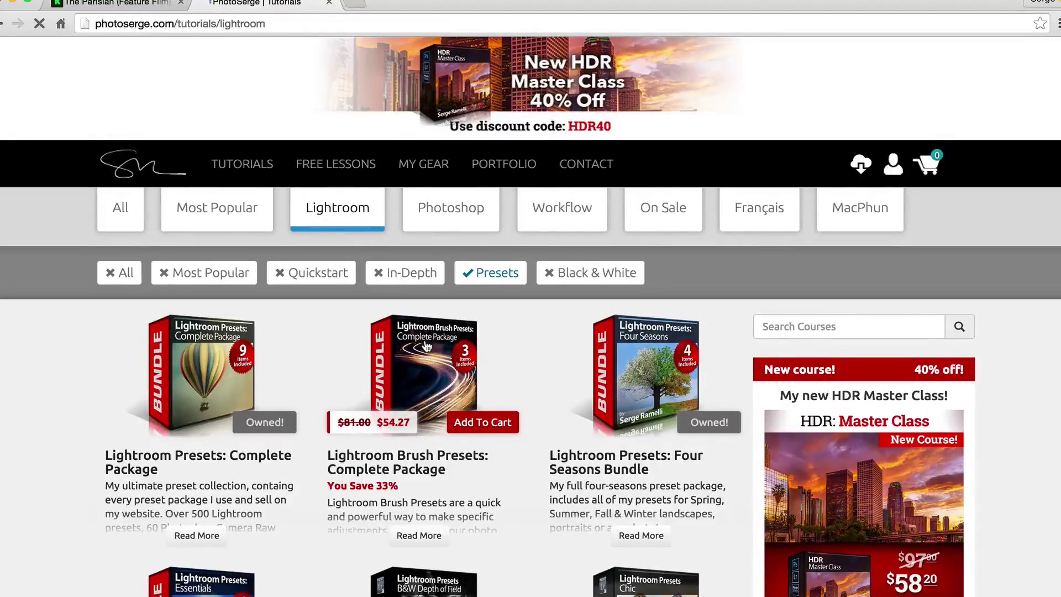
pyautogui.scroll(-6, 466, 338)
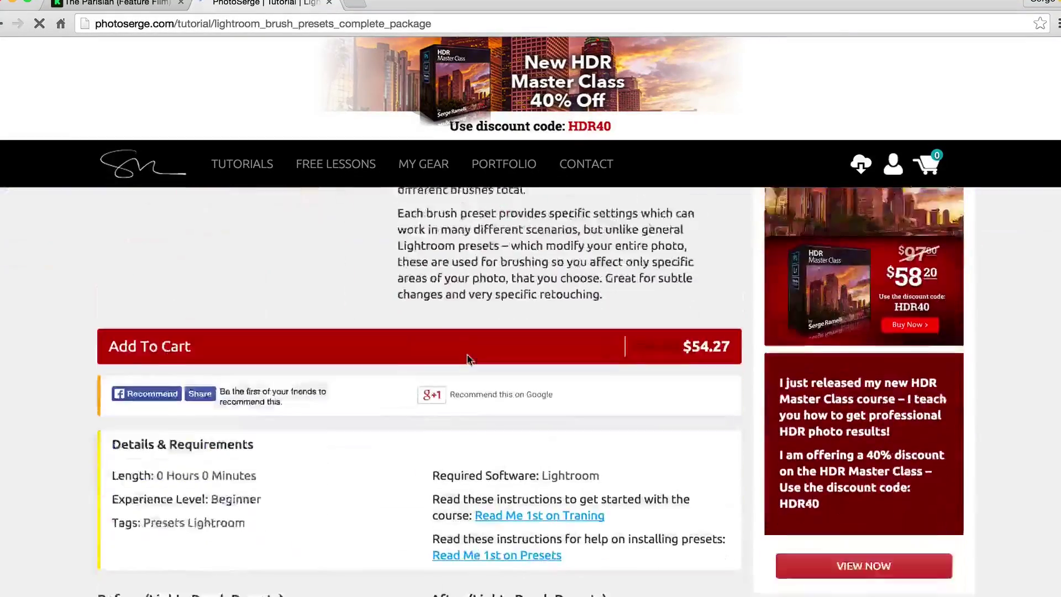
pyautogui.scroll(-4, 466, 339)
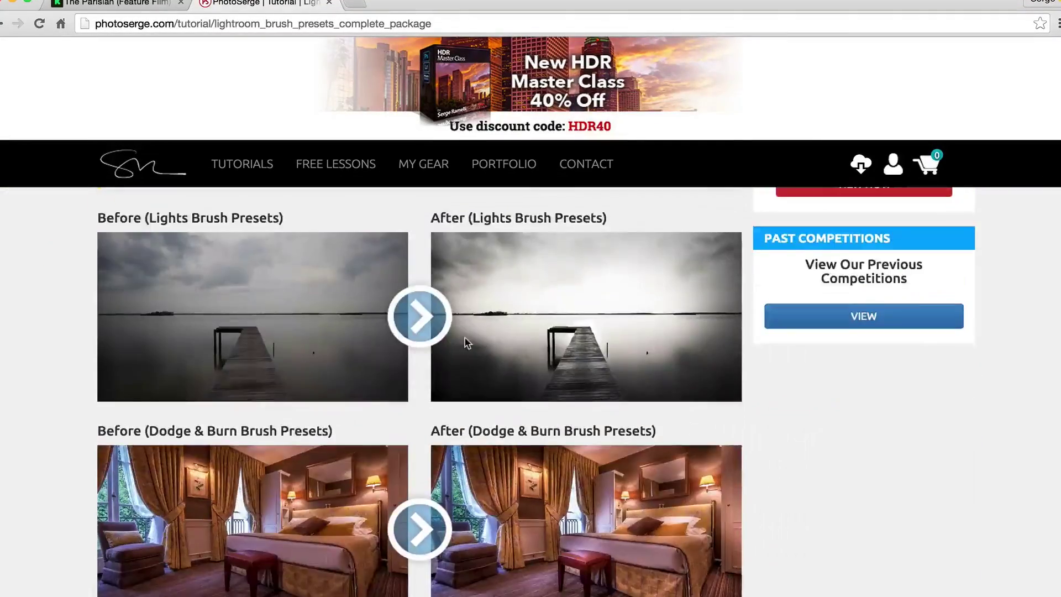
pyautogui.scroll(10, 466, 340)
pyautogui.scroll(4, 466, 342)
# Step: Switch to Finder and inspect the DodgeBurn and Landscapes brush preset folders on the Desktop
pyautogui.press('super+Tab')
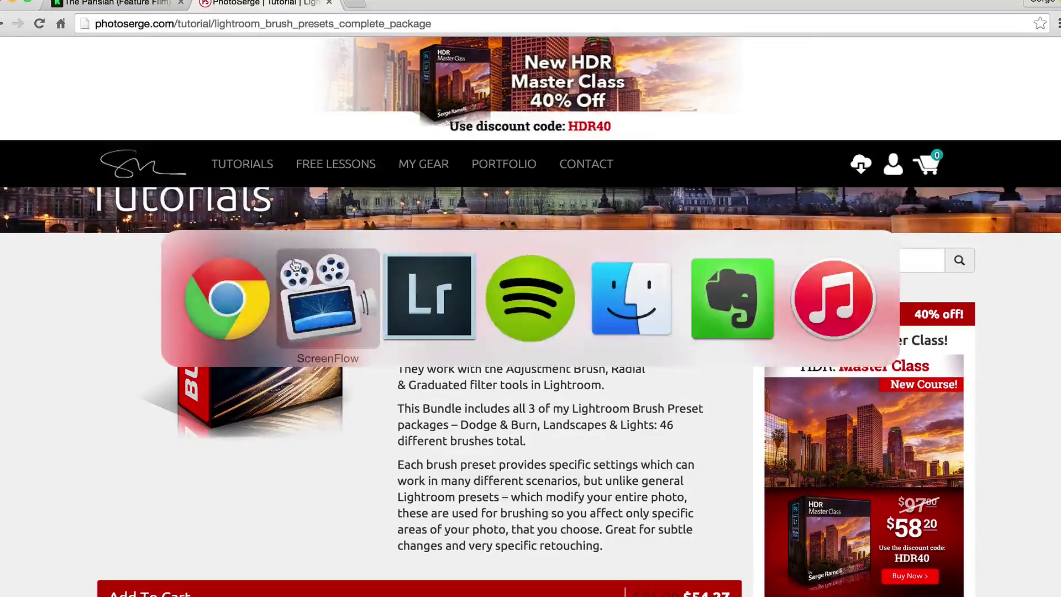
pyautogui.press('super+Tab')
pyautogui.press('super+Tab')
pyautogui.press('super+Tab')
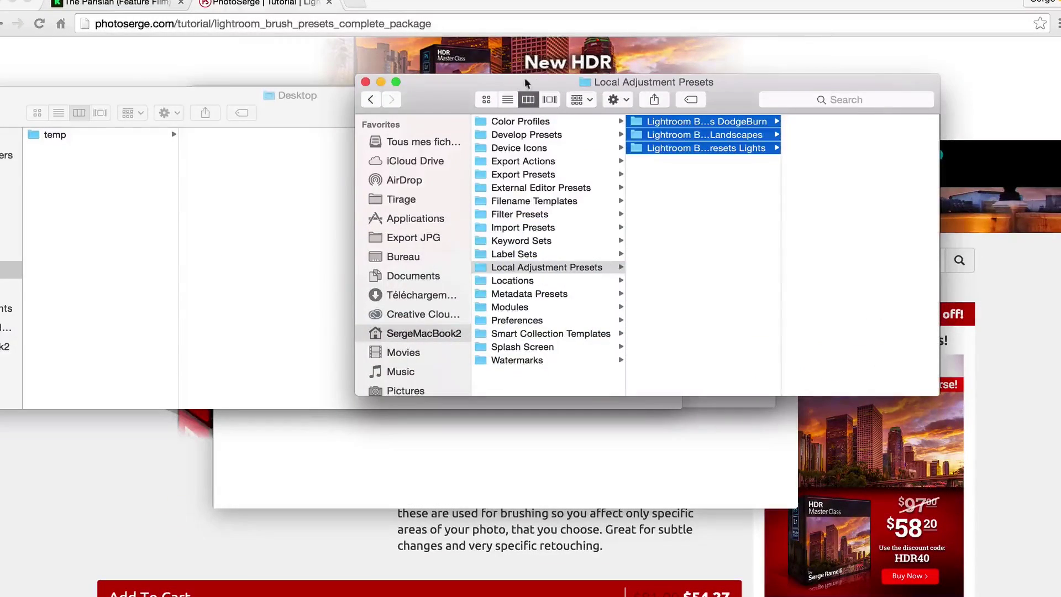
pyautogui.moveTo(524, 83); pyautogui.dragTo(181, 104)
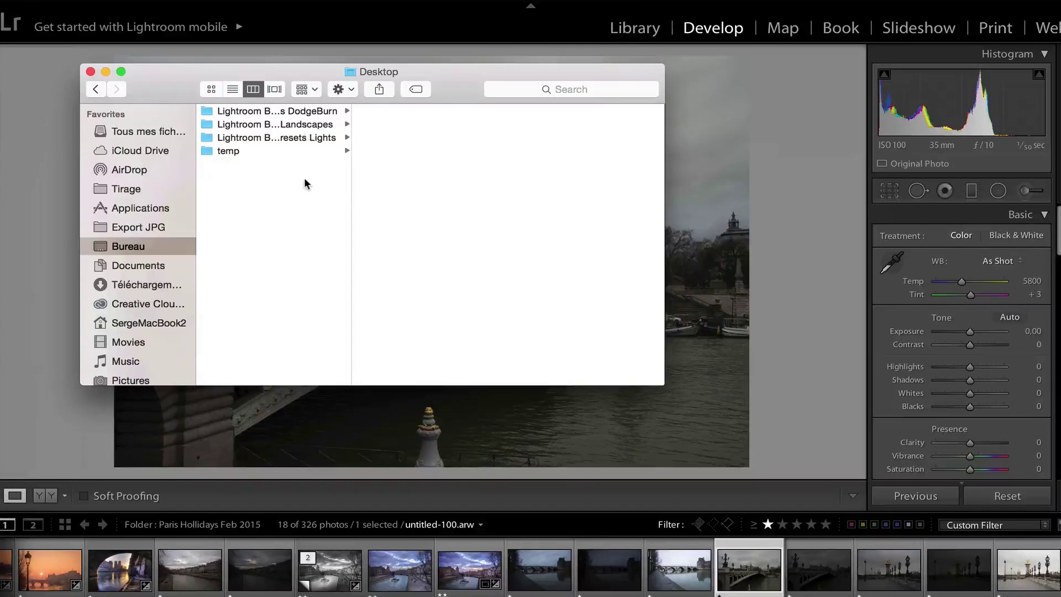
pyautogui.click(318, 112)
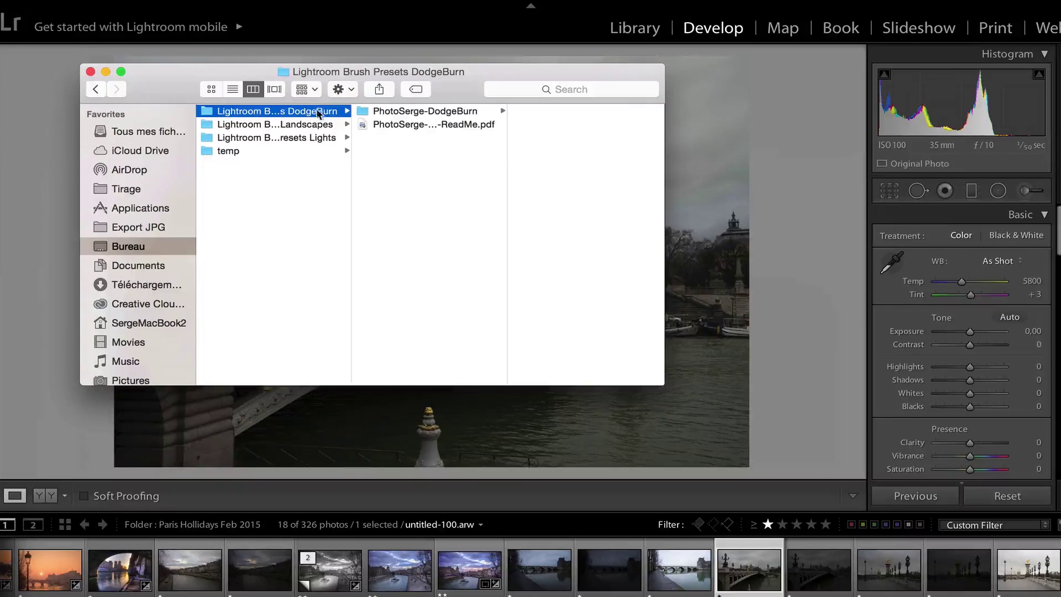
pyautogui.click(323, 126)
# Step: Widen the Finder column and window to review the Landscapes and Lights folders, then return to Lightroom
pyautogui.moveTo(350, 170); pyautogui.dragTo(450, 171)
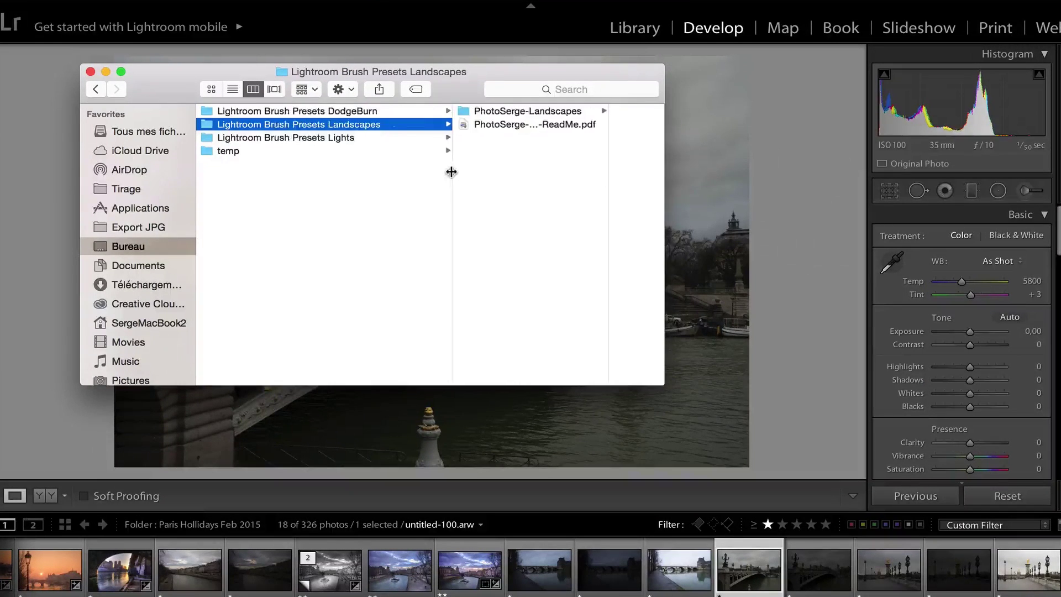
pyautogui.click(362, 137)
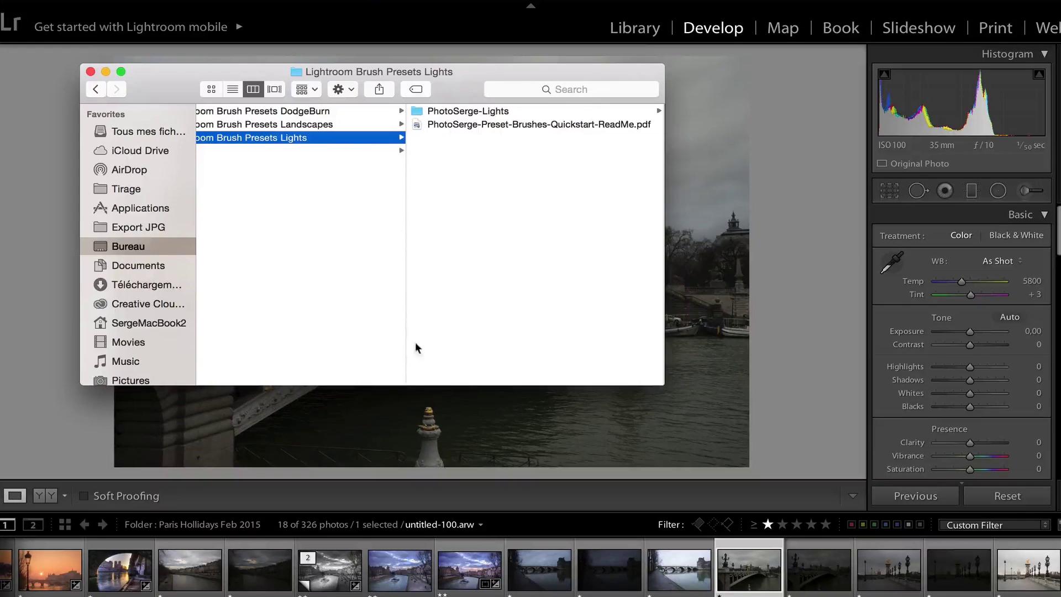
pyautogui.moveTo(663, 385); pyautogui.dragTo(828, 470)
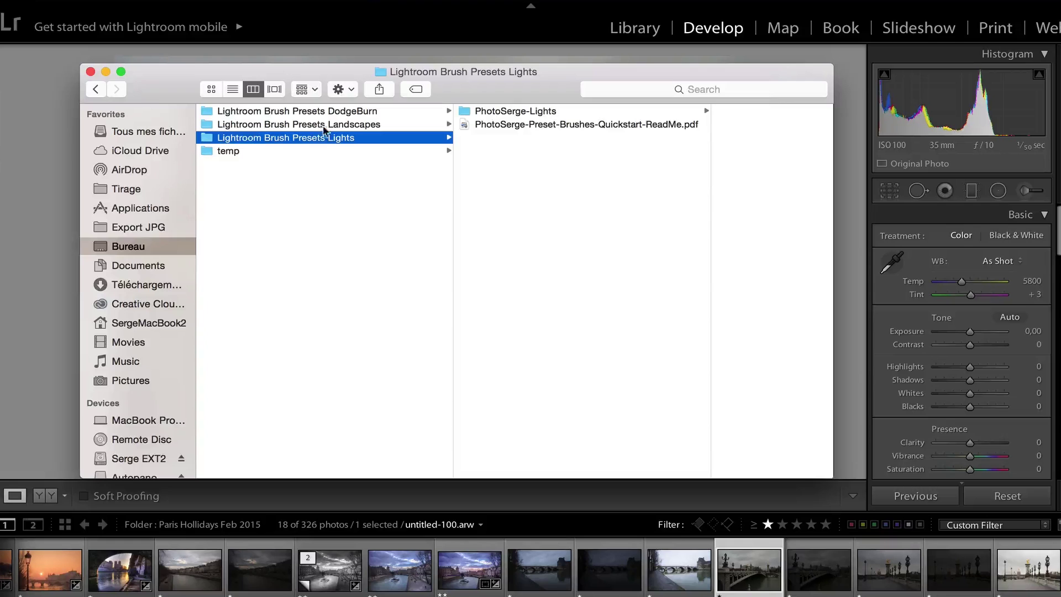
pyautogui.click(346, 127)
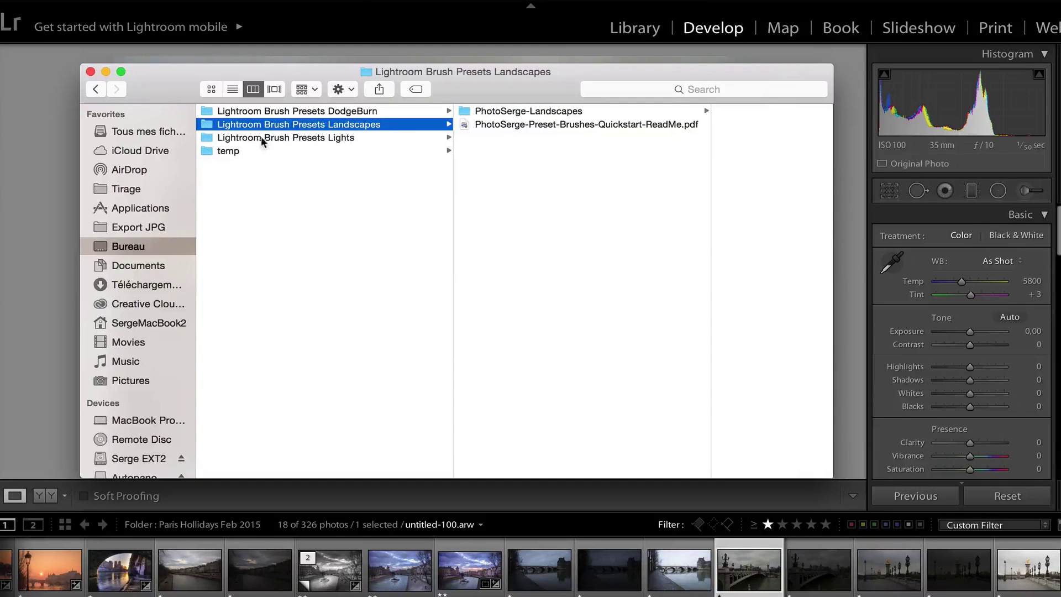
pyautogui.click(329, 143)
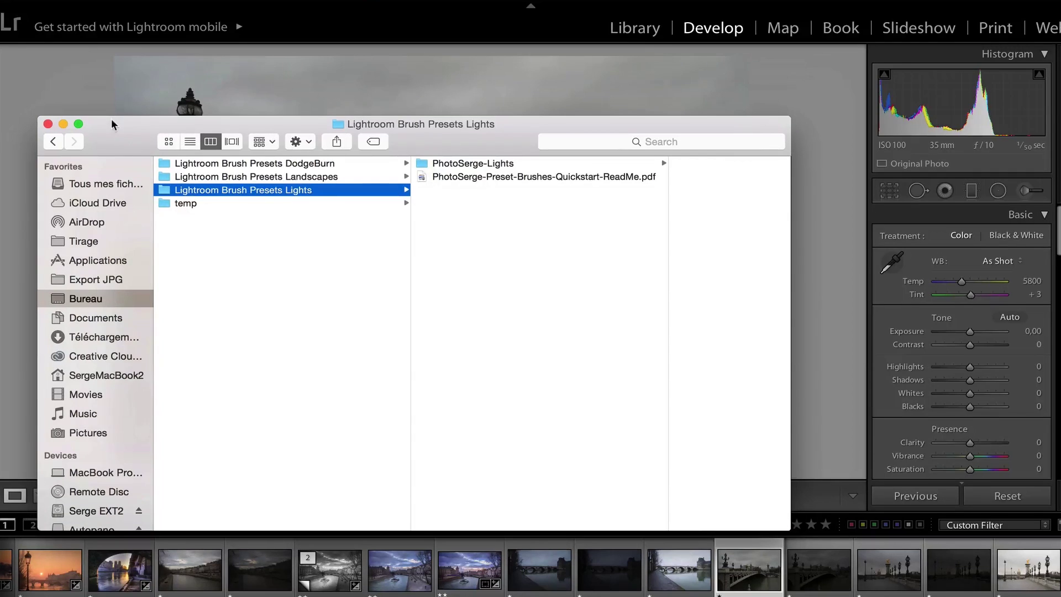
pyautogui.press('super+Tab')
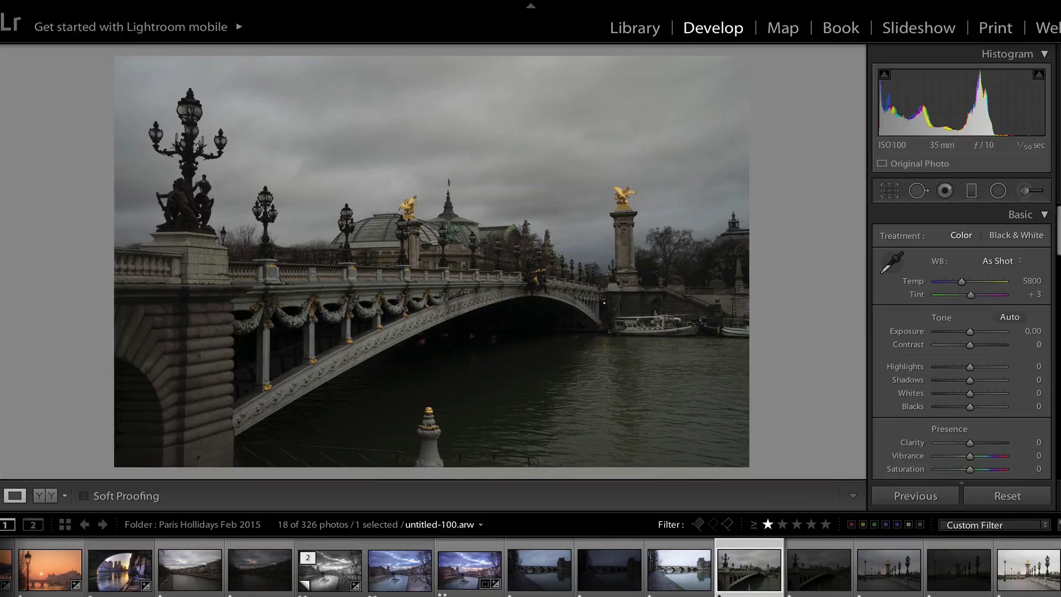
pyautogui.click(55, 3)
# Step: Reveal Lightroom's presets folder and copy the DodgeBurn, Landscapes and Lights folders into Local Adjustment Presets
pyautogui.click(82, 17)
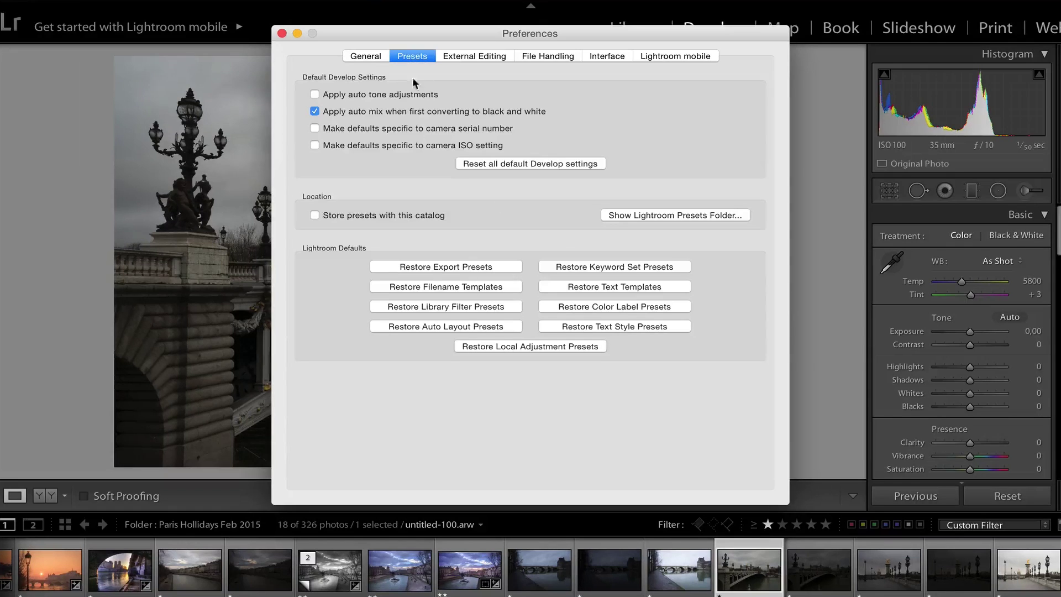
pyautogui.click(718, 215)
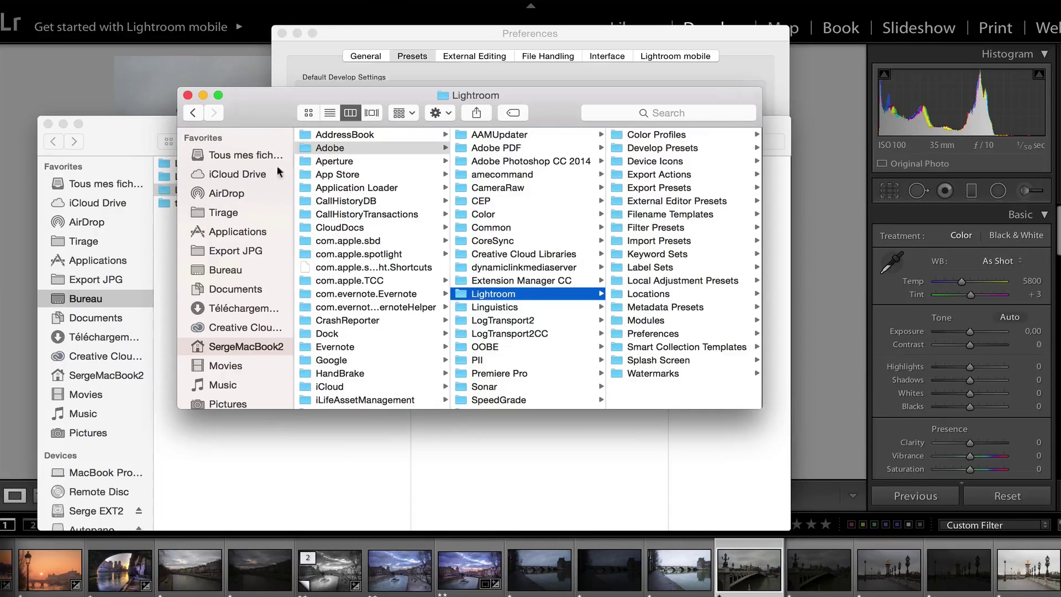
pyautogui.moveTo(131, 120); pyautogui.dragTo(75, 129)
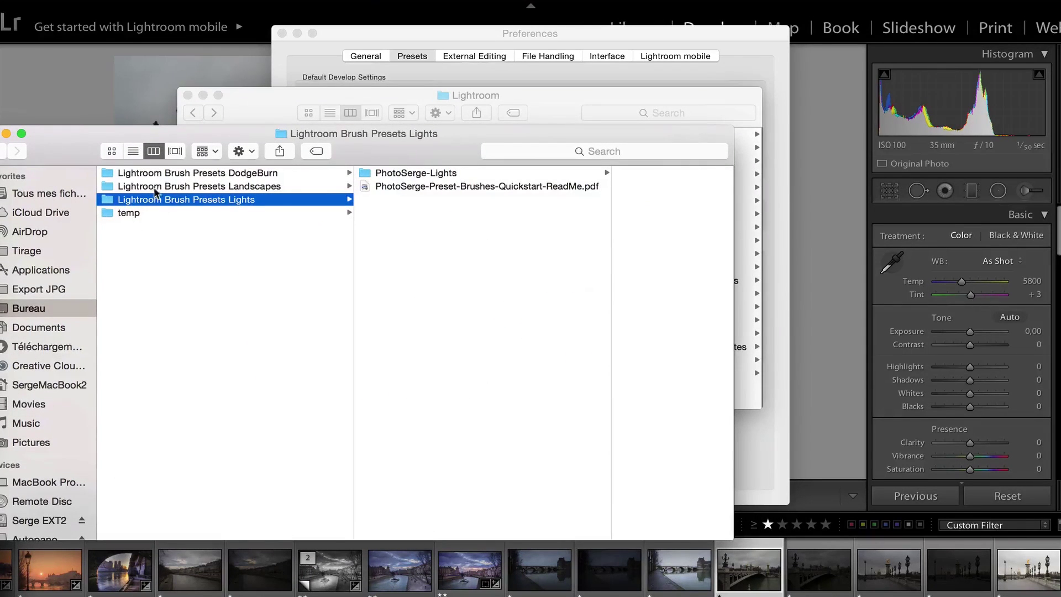
pyautogui.keyDown('shift'); pyautogui.click(182, 169); pyautogui.keyUp('shift')
pyautogui.moveTo(261, 137); pyautogui.dragTo(351, 376)
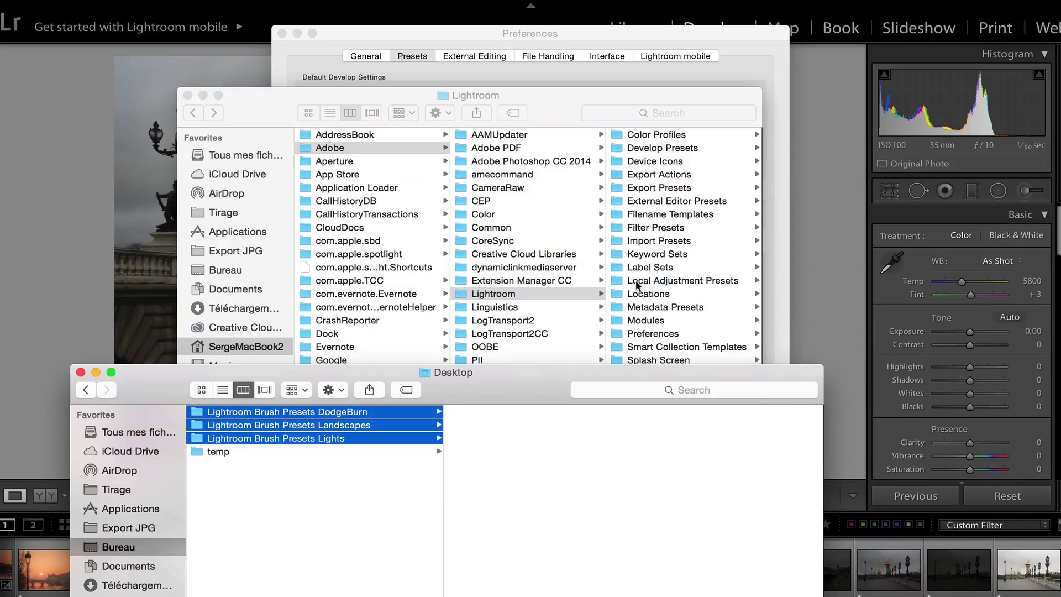
pyautogui.moveTo(362, 415); pyautogui.dragTo(549, 280)
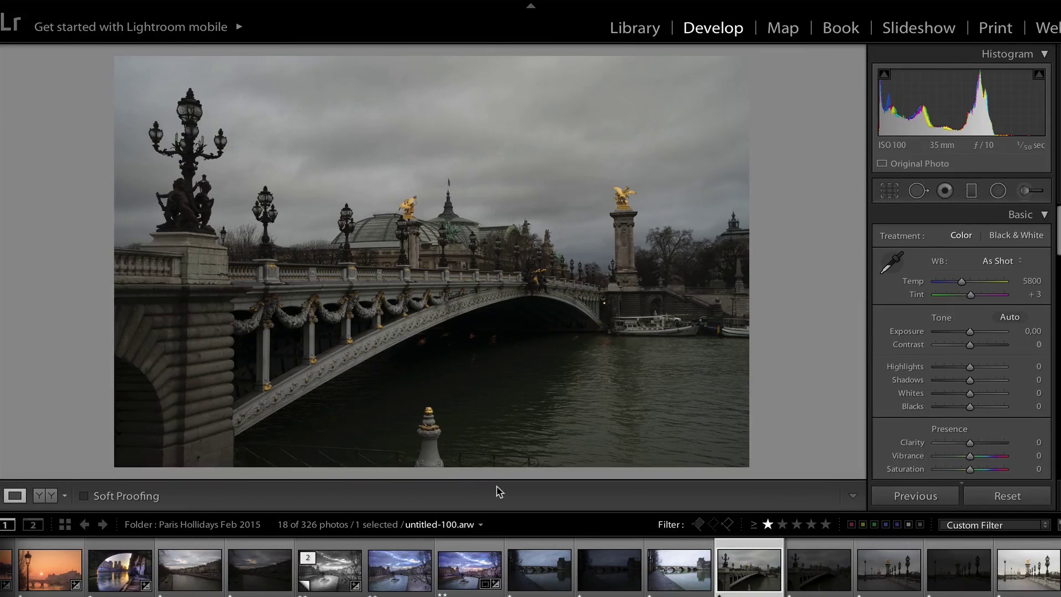
# Step: Quit Lightroom without backing up the catalog and relaunch it from the Dock
pyautogui.press('super+q')
pyautogui.click(610, 258)
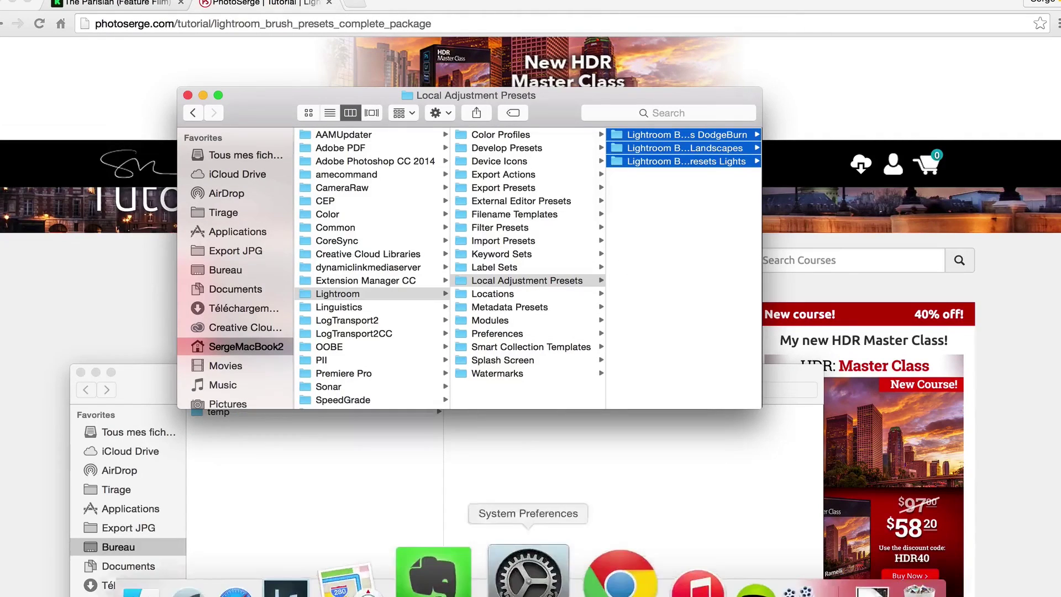
pyautogui.click(379, 557)
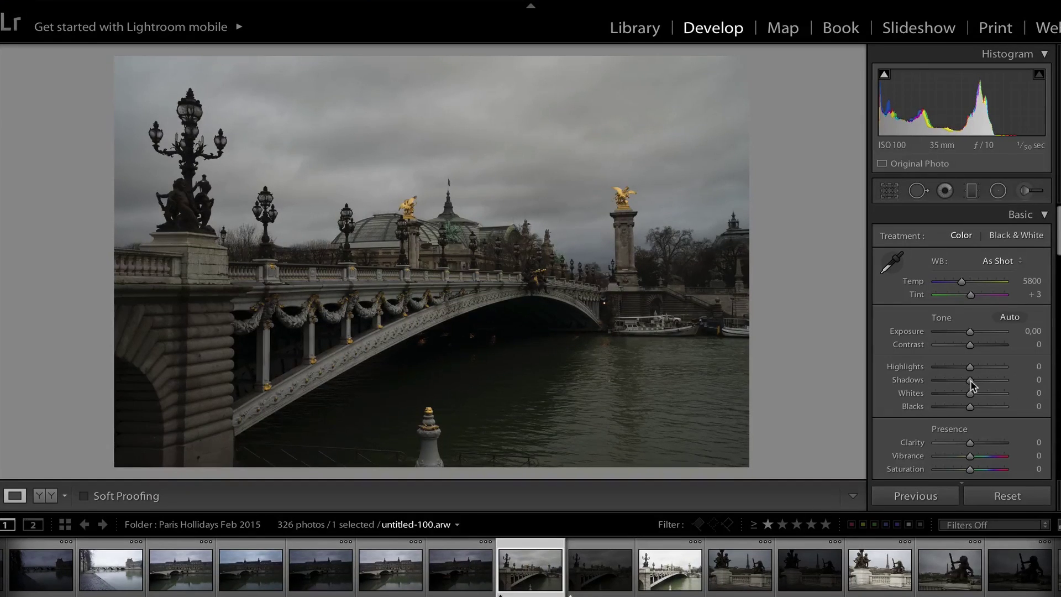
# Step: In Basic, push Shadows to +100, Highlights to −100, Whites to +60, Blacks −19, with Daylight white balance
pyautogui.moveTo(970, 380); pyautogui.dragTo(923, 369)
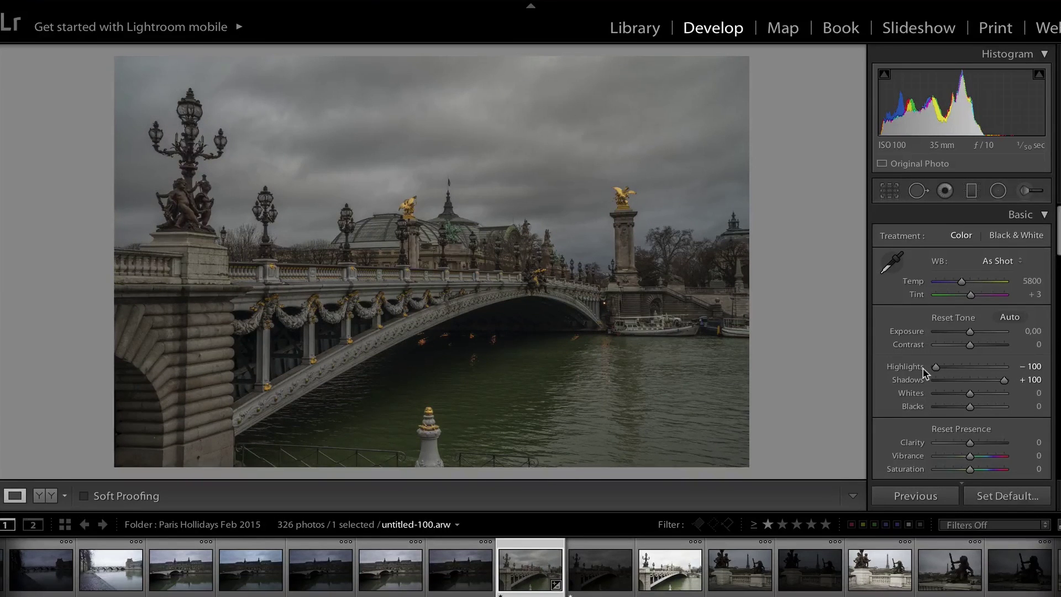
pyautogui.moveTo(969, 394); pyautogui.dragTo(971, 396)
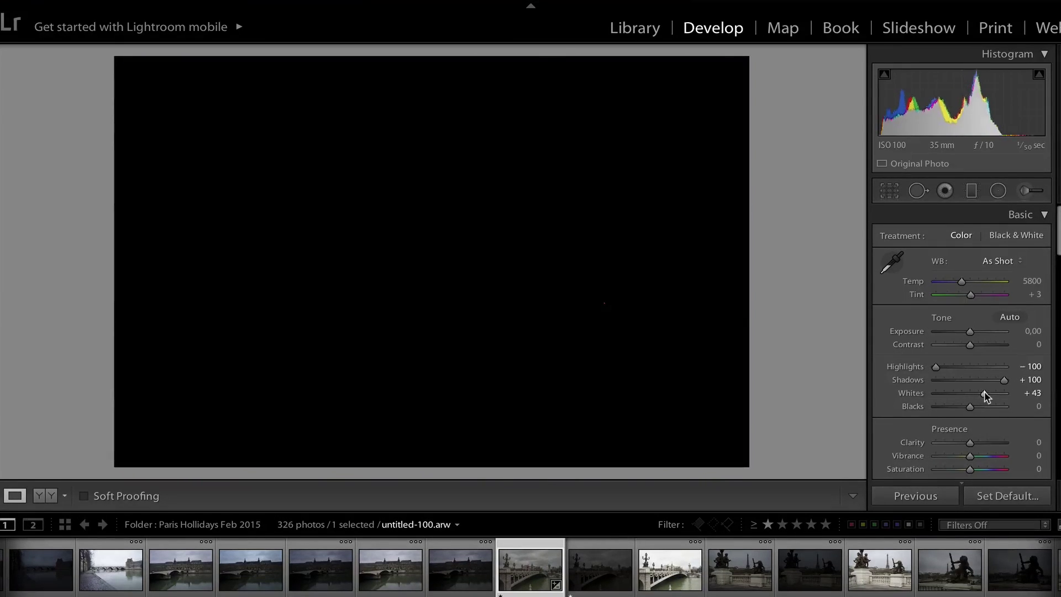
pyautogui.moveTo(986, 394); pyautogui.dragTo(965, 408)
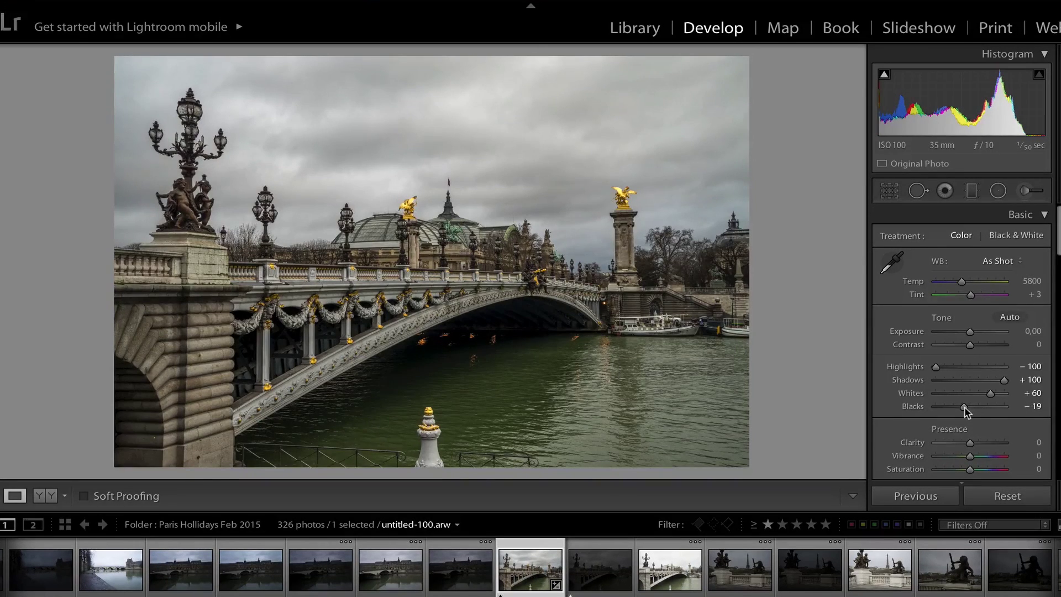
pyautogui.click(999, 260)
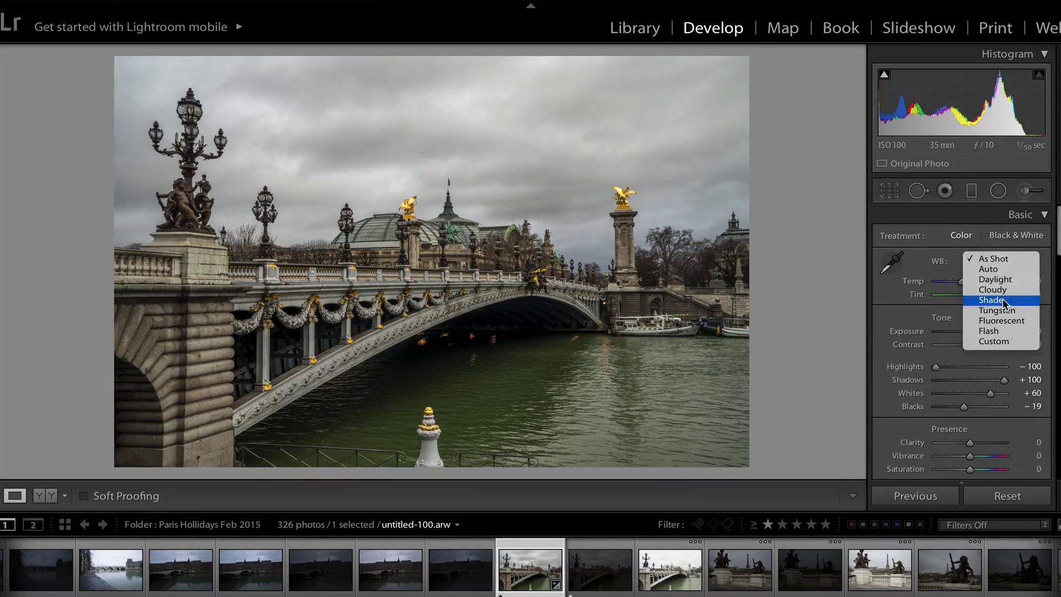
pyautogui.click(996, 281)
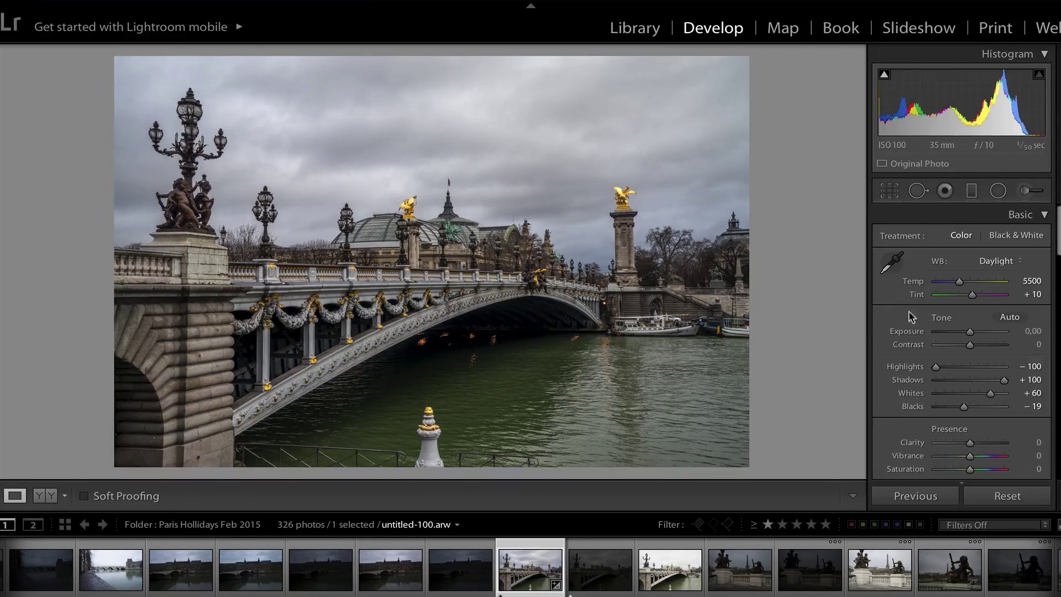
pyautogui.scroll(-3, 923, 326)
# Step: Lower Clarity to −4
pyautogui.scroll(-2, 925, 326)
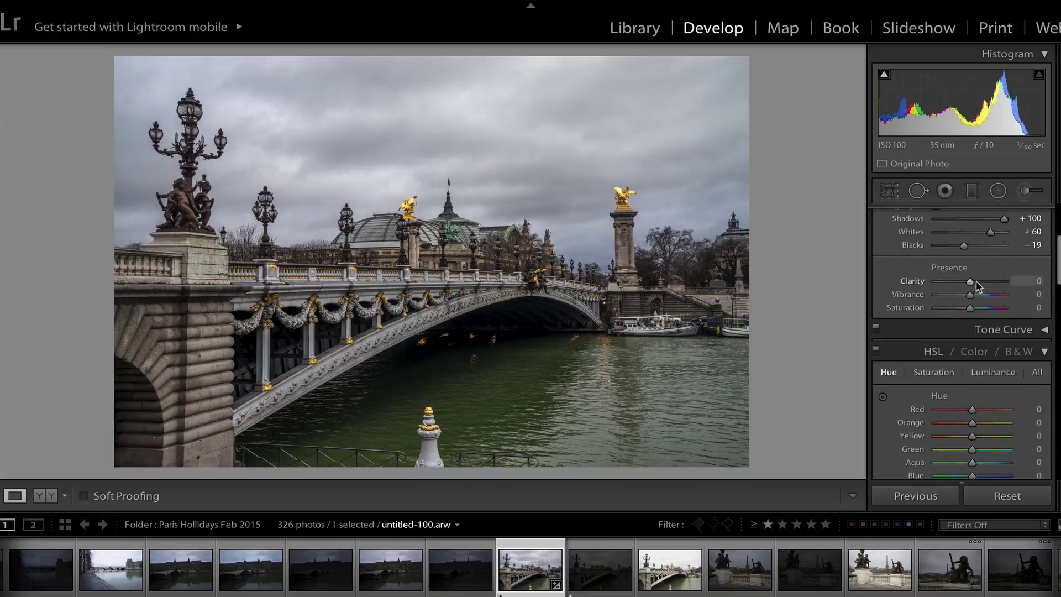
pyautogui.moveTo(971, 283); pyautogui.dragTo(968, 282)
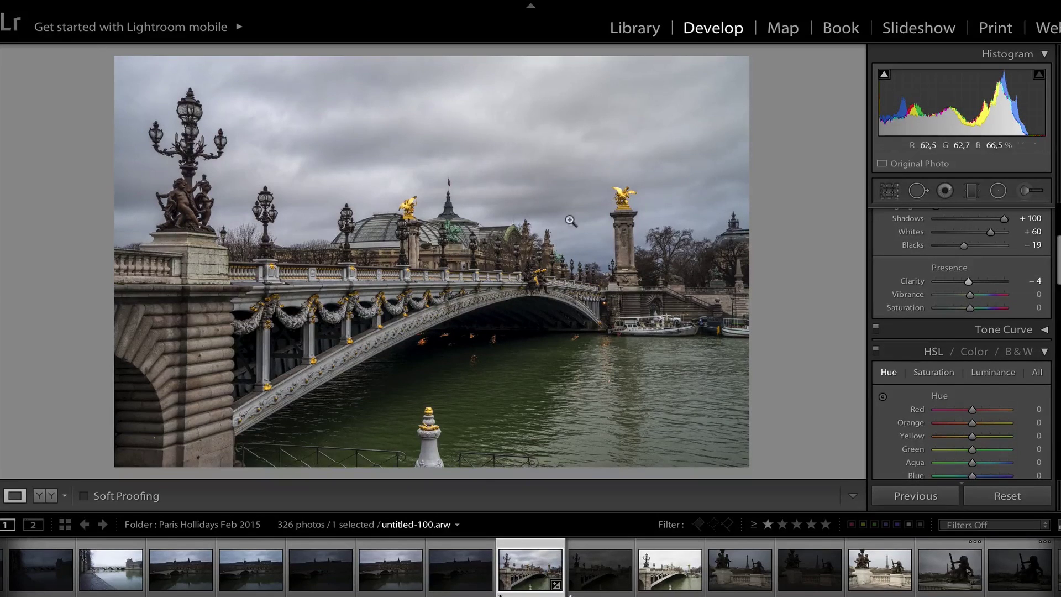
pyautogui.scroll(1, 1022, 293)
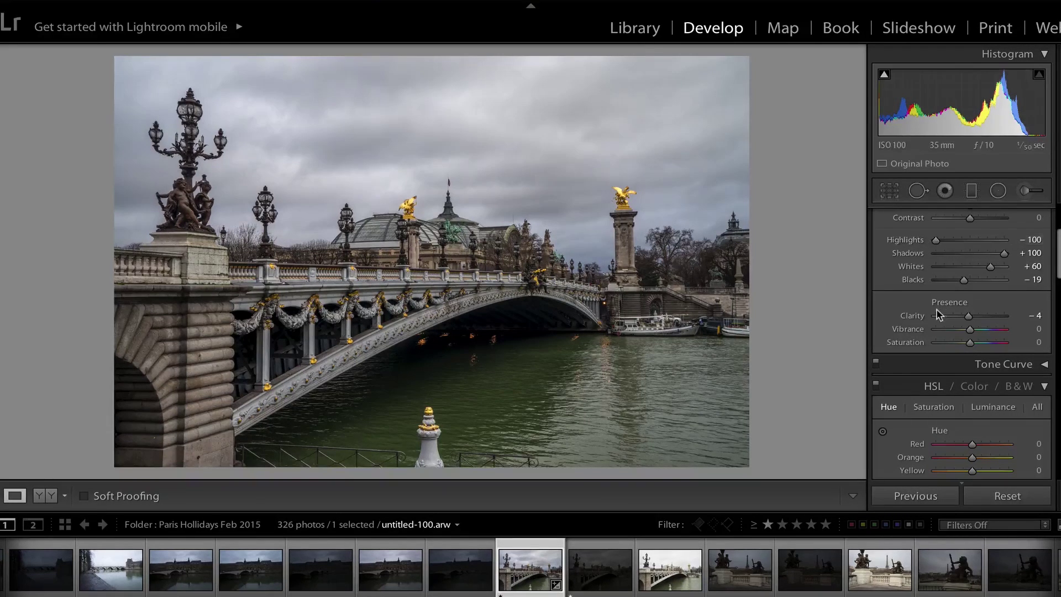
# Step: Set sharpening Amount to 91 and Masking to 11 while previewing the mask
pyautogui.scroll(-10, 969, 348)
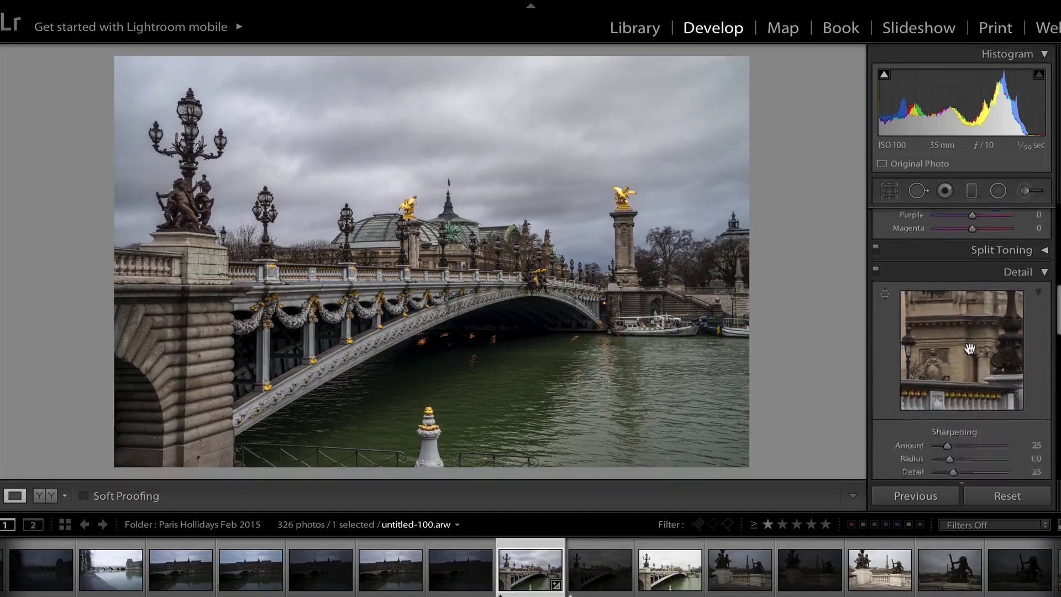
pyautogui.scroll(-2, 971, 353)
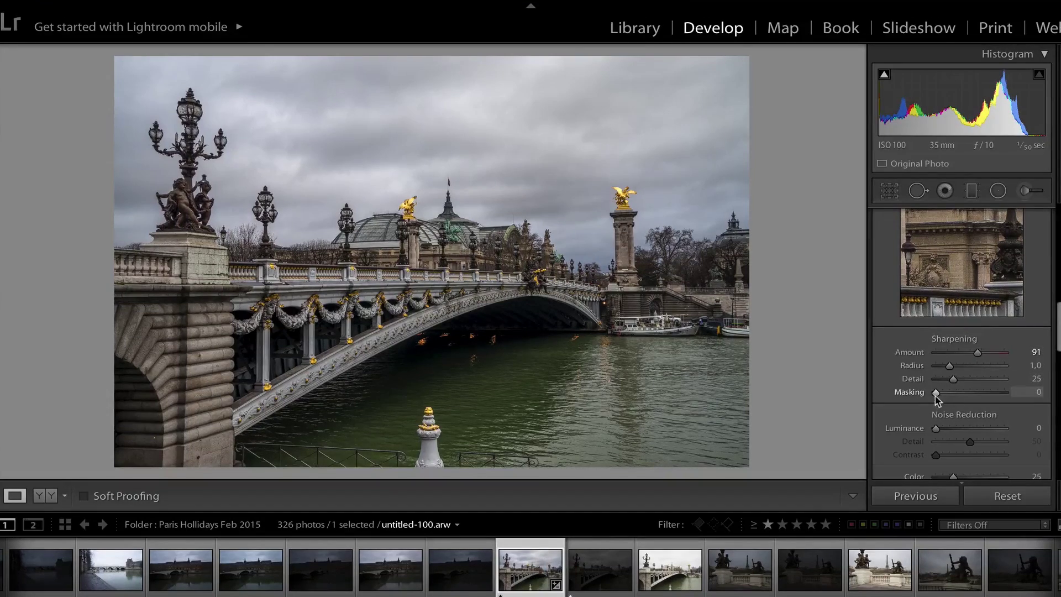
pyautogui.moveTo(935, 394); pyautogui.dragTo(944, 396)
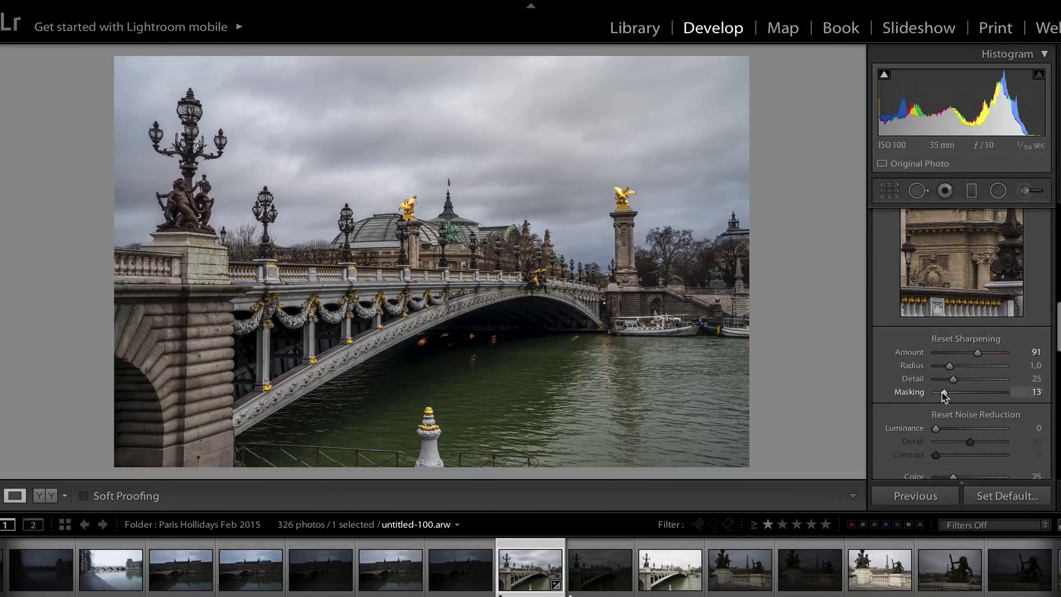
pyautogui.moveTo(944, 393); pyautogui.dragTo(943, 395)
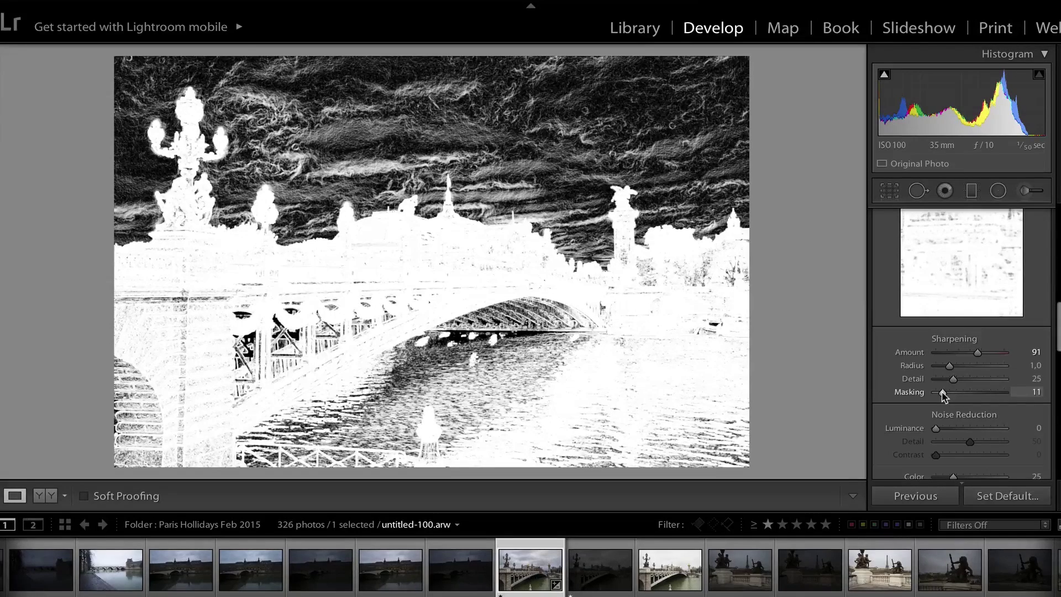
pyautogui.moveTo(942, 395); pyautogui.dragTo(943, 396)
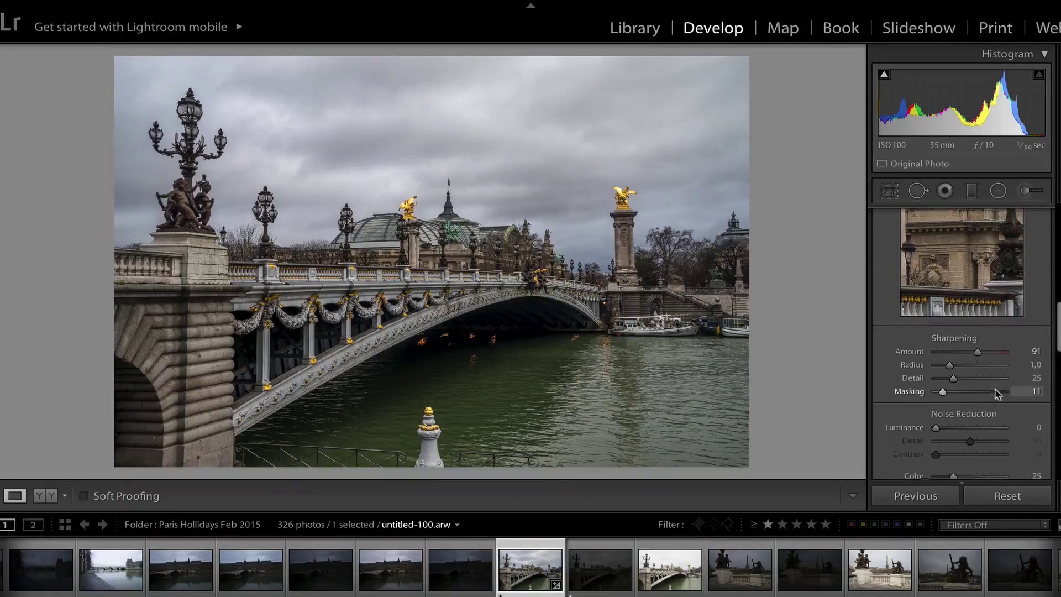
# Step: Enable lens profile corrections and apply Auto Upright perspective correction
pyautogui.scroll(-5, 998, 393)
pyautogui.click(933, 397)
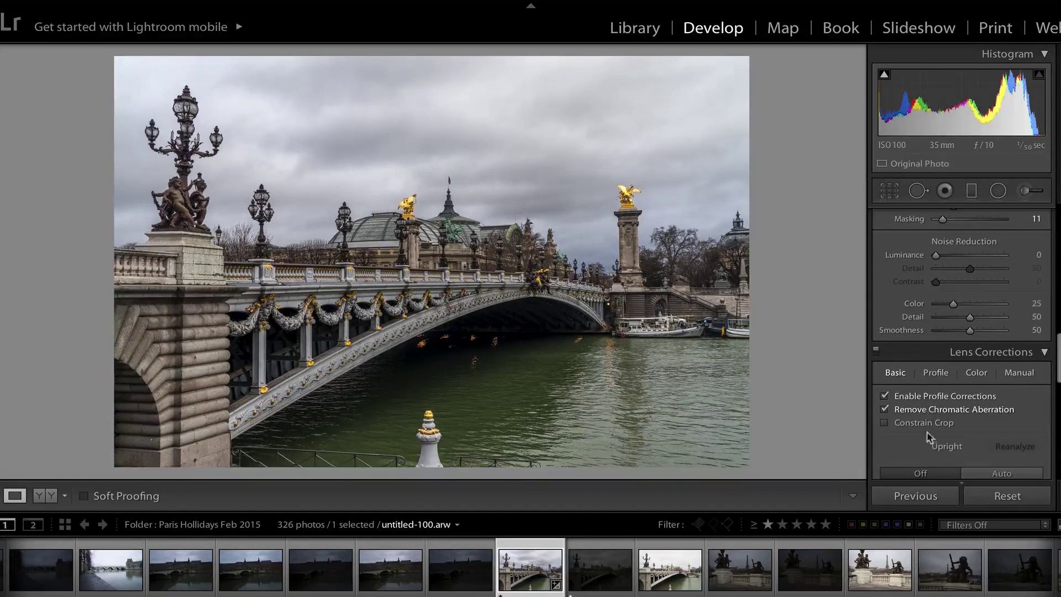
pyautogui.click(1013, 474)
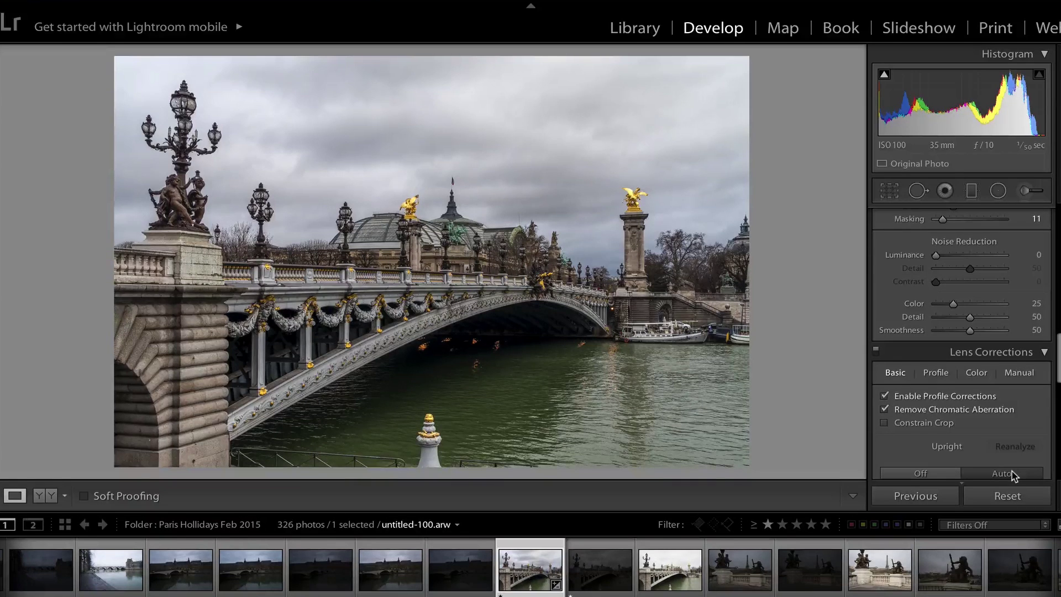
# Step: Crop the photo by trimming the bottom edge slightly upward
pyautogui.click(890, 192)
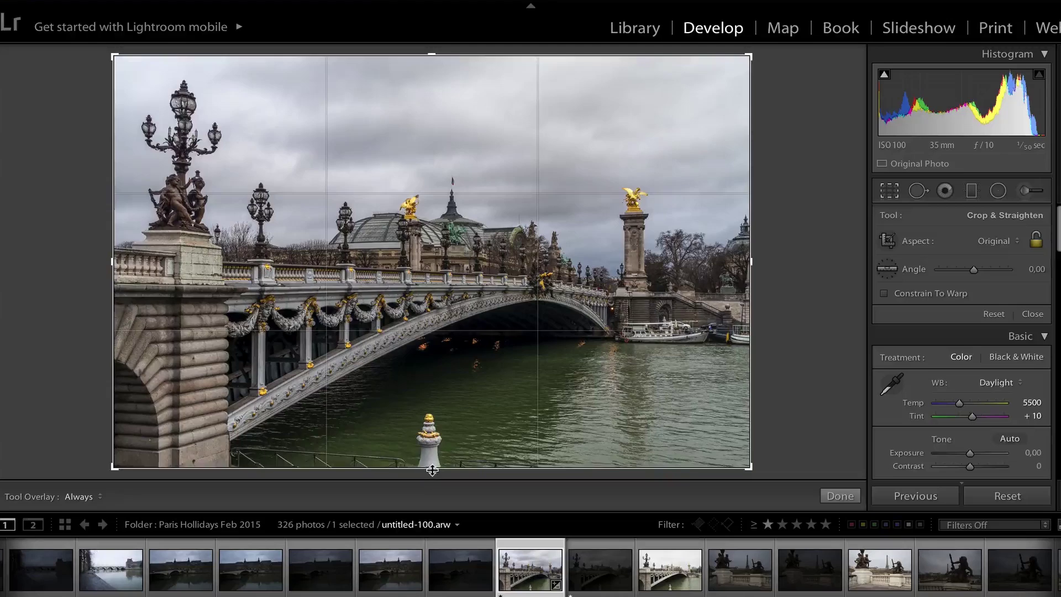
pyautogui.moveTo(432, 470); pyautogui.dragTo(434, 454)
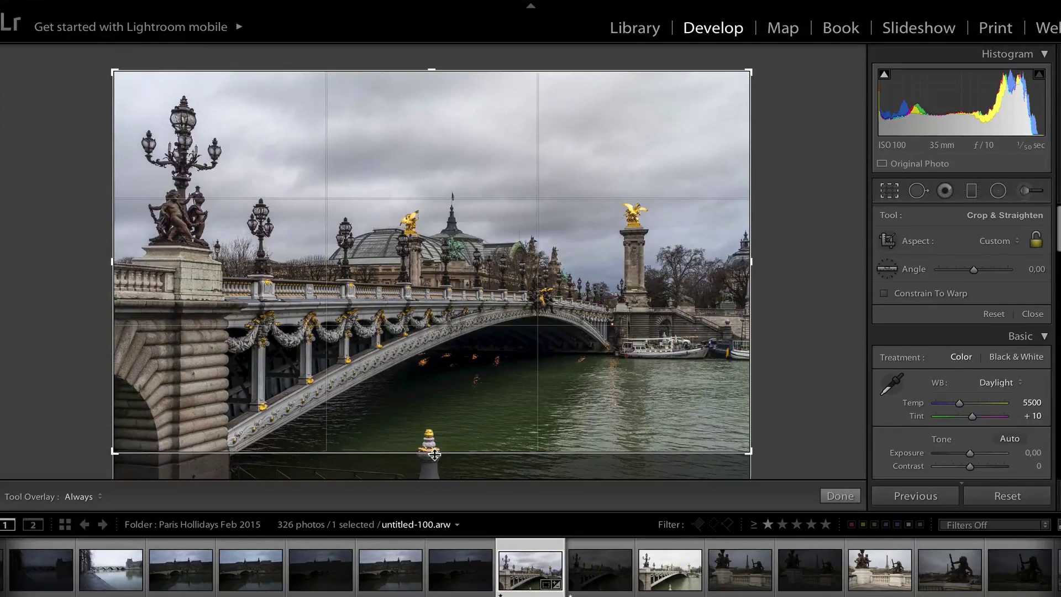
pyautogui.press('Return')
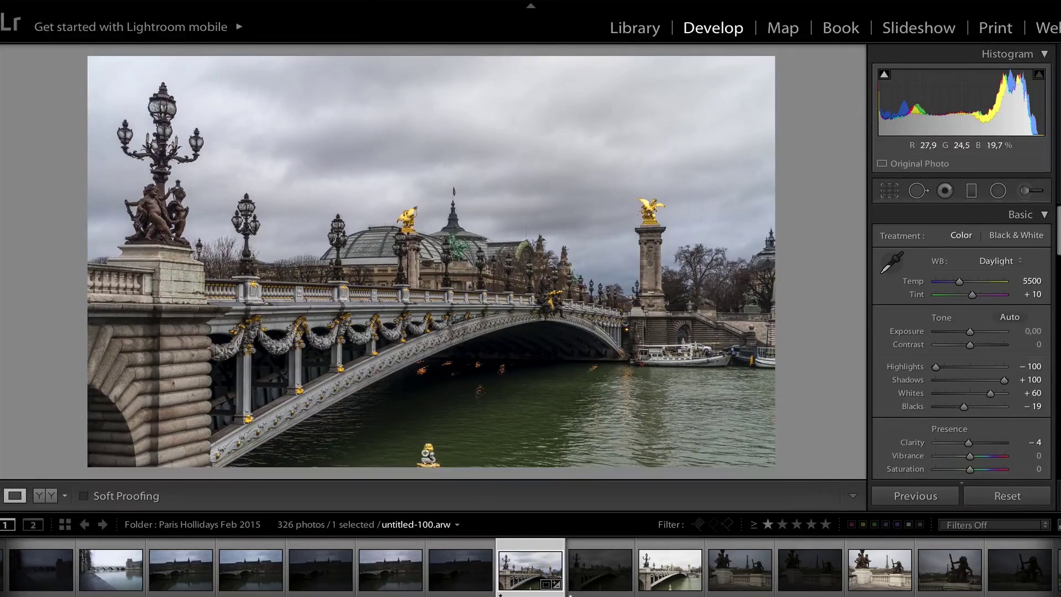
# Step: Heal away the yellow buoy at the bottom, sampling the source from nearby water
pyautogui.click(918, 191)
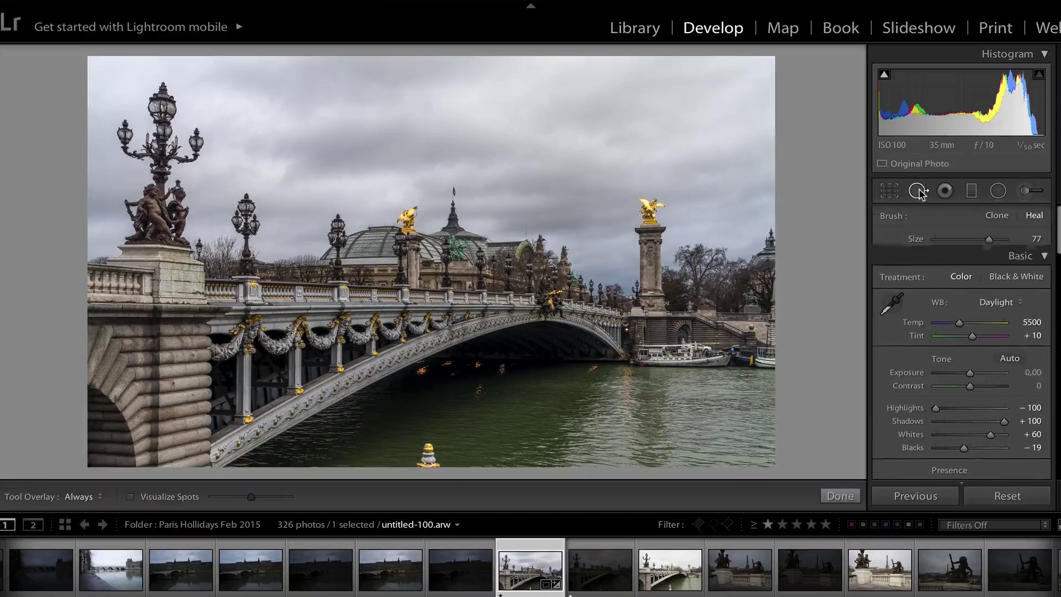
pyautogui.scroll(1, 426, 454)
pyautogui.click(426, 455)
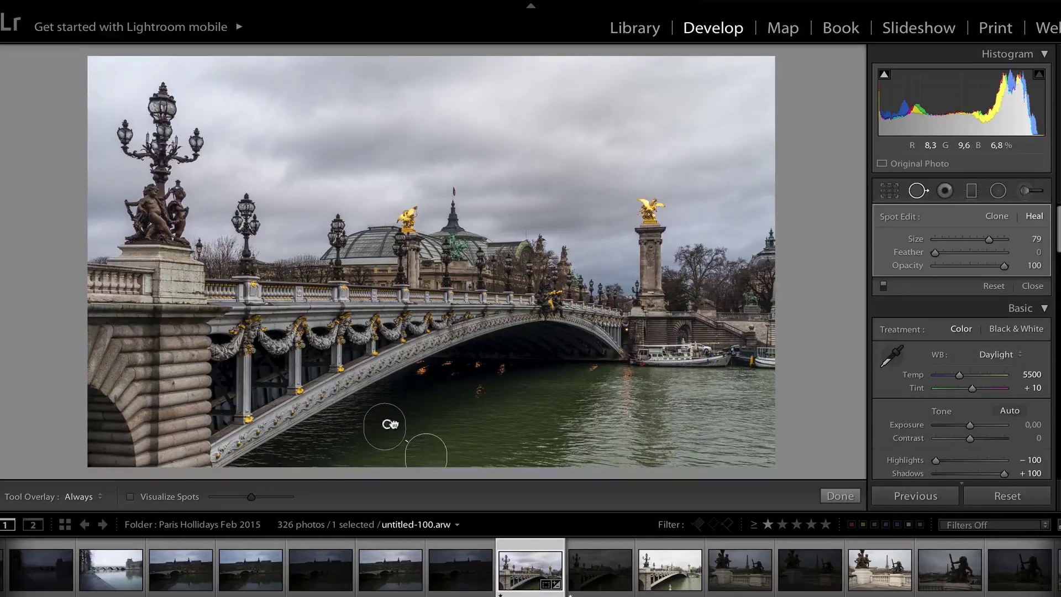
pyautogui.moveTo(390, 424); pyautogui.dragTo(476, 423)
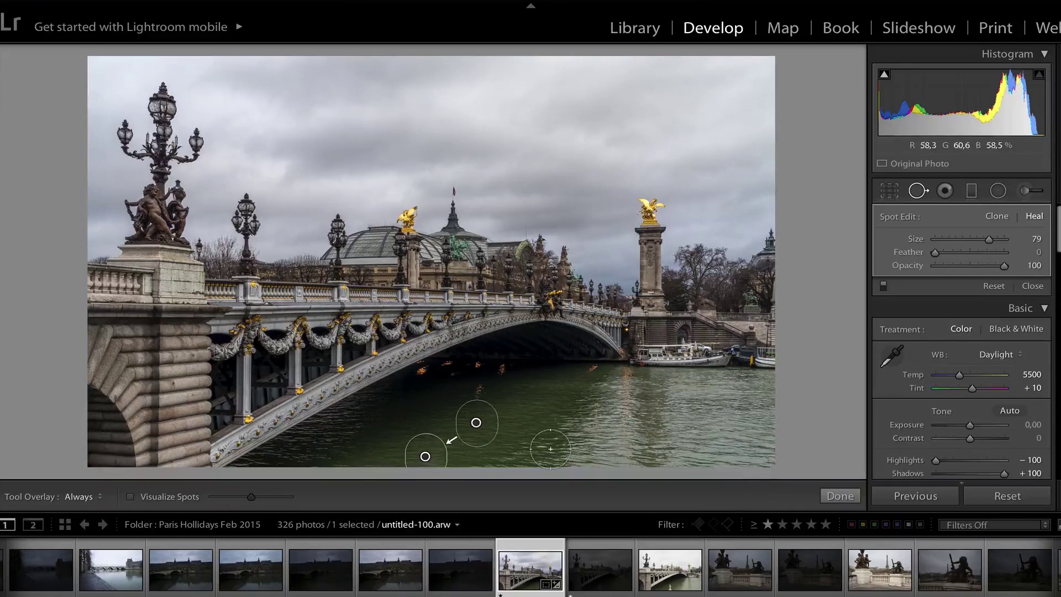
pyautogui.moveTo(479, 430); pyautogui.dragTo(480, 440)
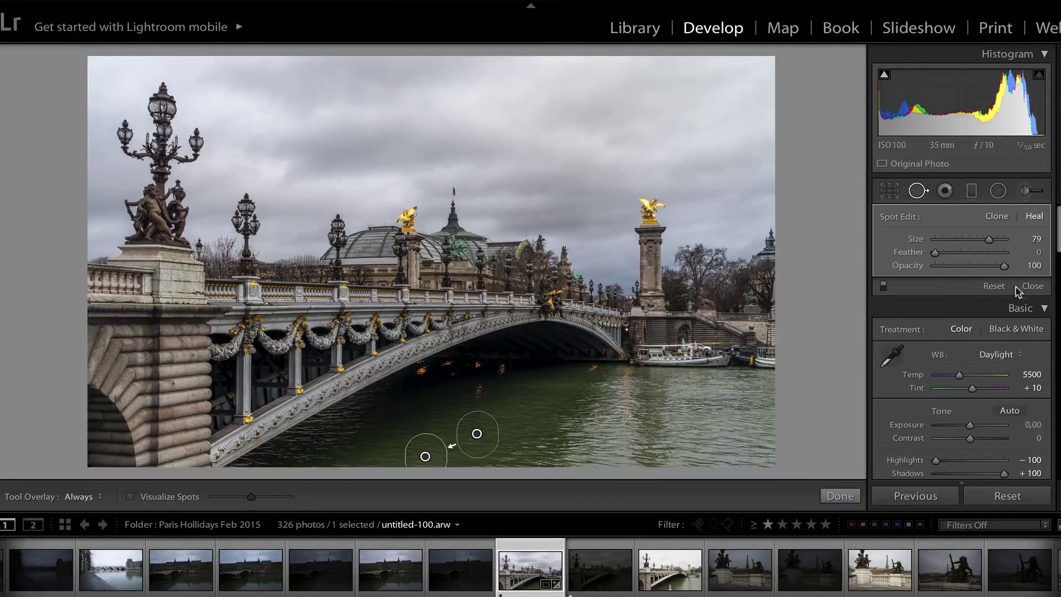
pyautogui.click(1042, 286)
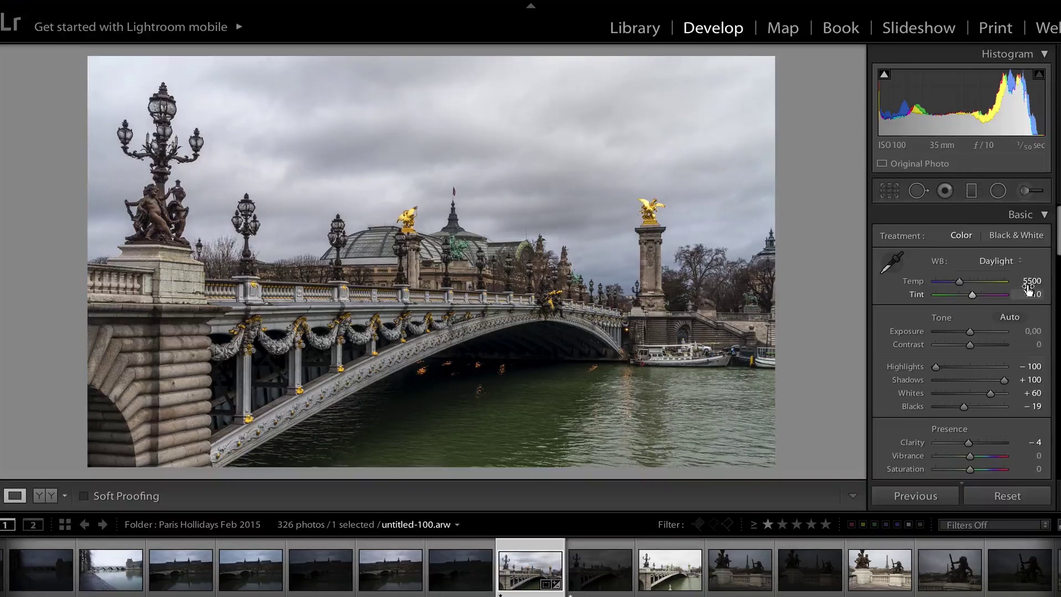
# Step: Start a graduated filter and load the Serge DB - Burn(Darken) SkyDrama effect preset
pyautogui.click(1025, 191)
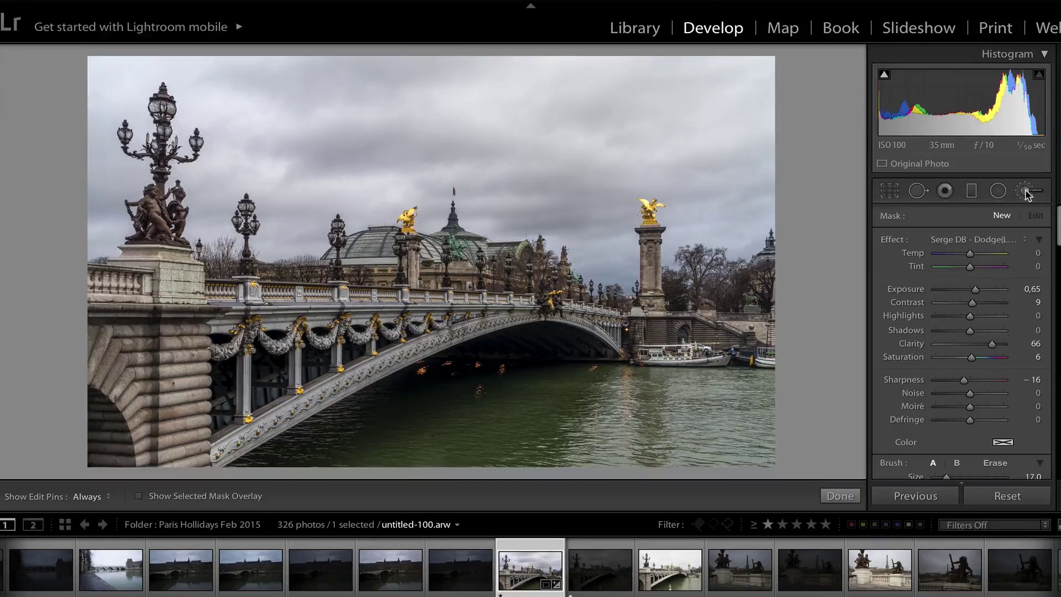
pyautogui.click(971, 195)
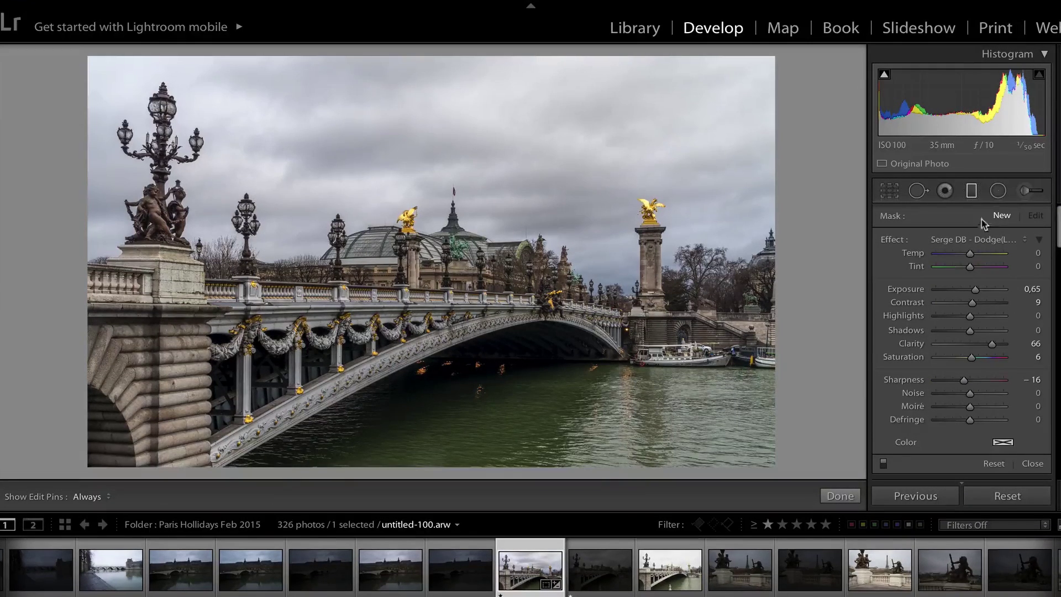
pyautogui.click(972, 239)
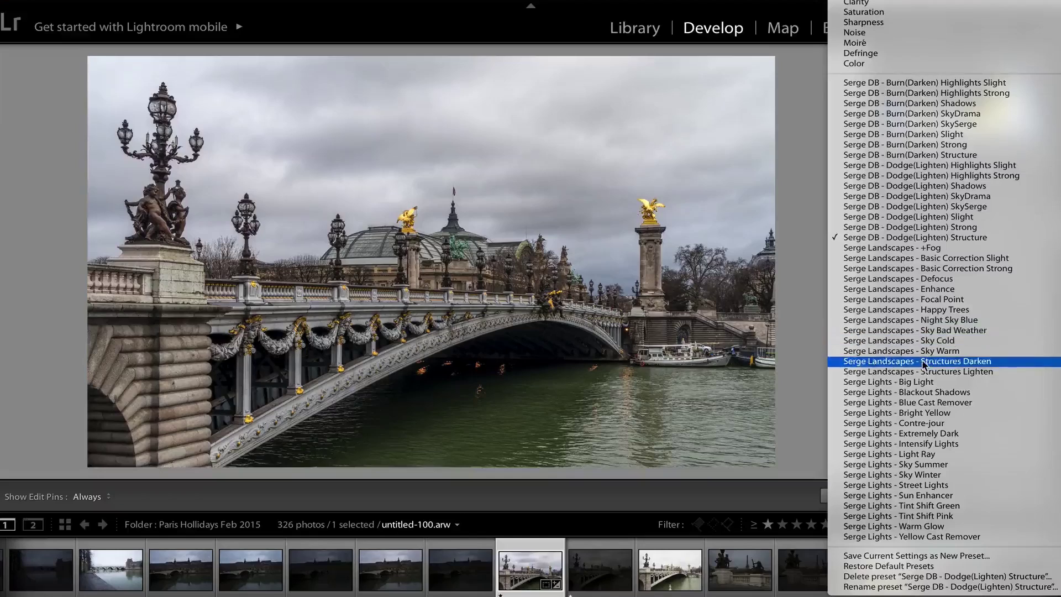
pyautogui.click(981, 112)
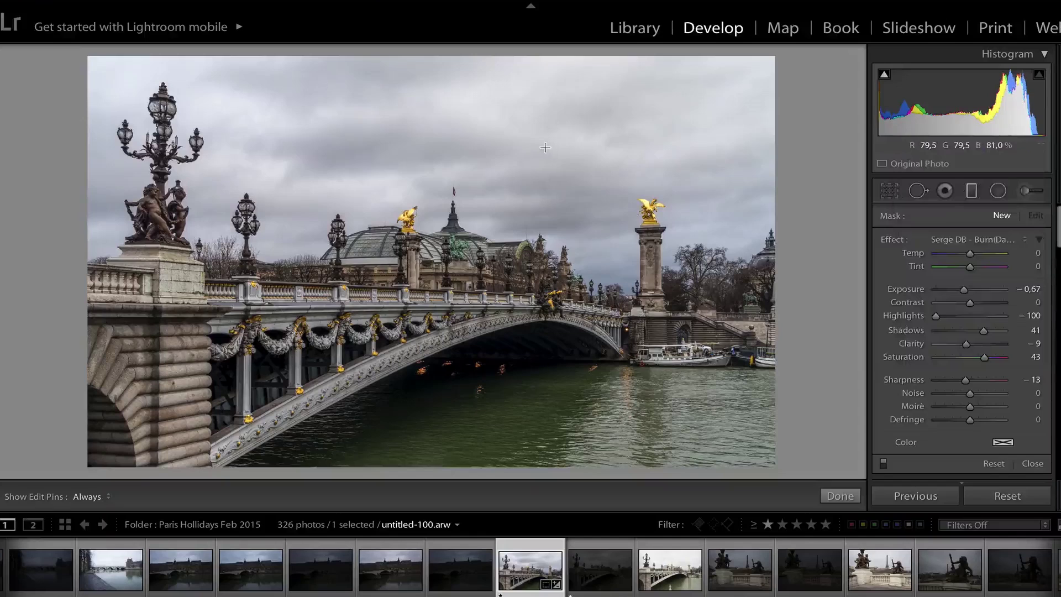
# Step: Draw the darkening gradient down over the sky and switch it to Burn(Darken) SkySerge
pyautogui.moveTo(545, 198); pyautogui.dragTo(542, 270)
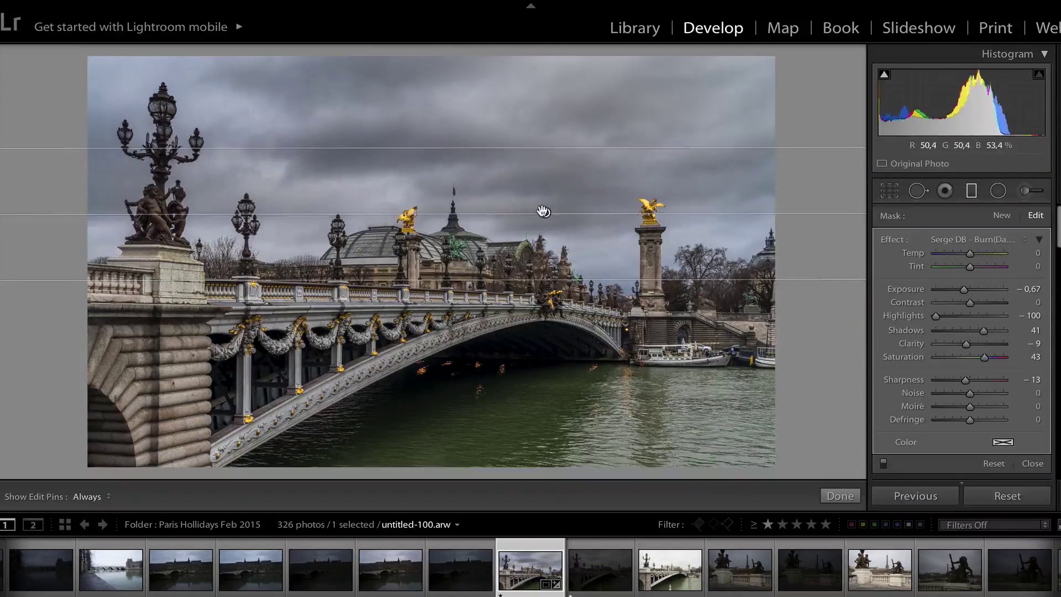
pyautogui.moveTo(543, 202); pyautogui.dragTo(544, 197)
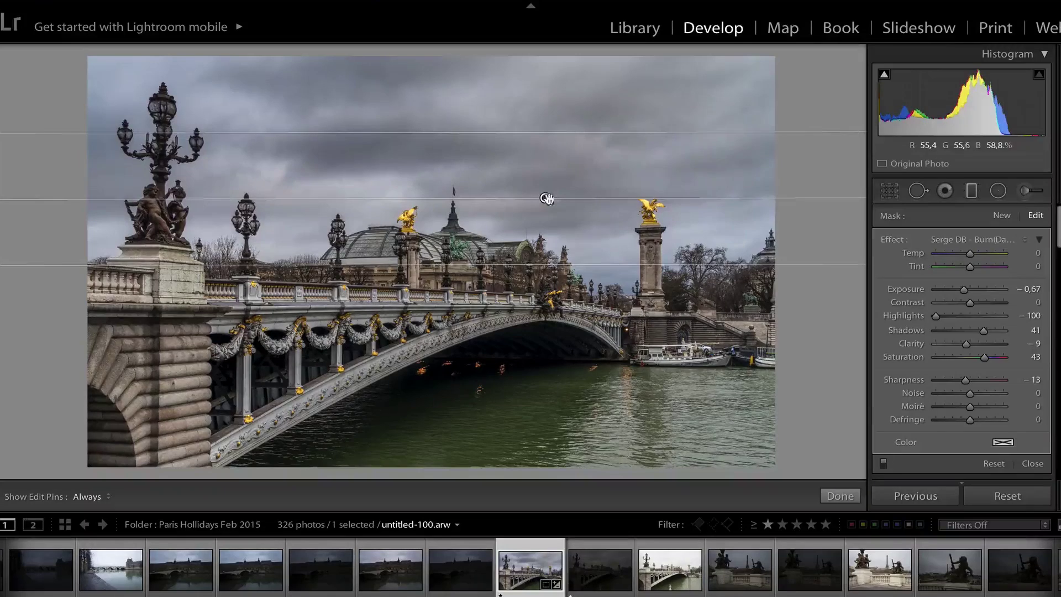
pyautogui.click(989, 240)
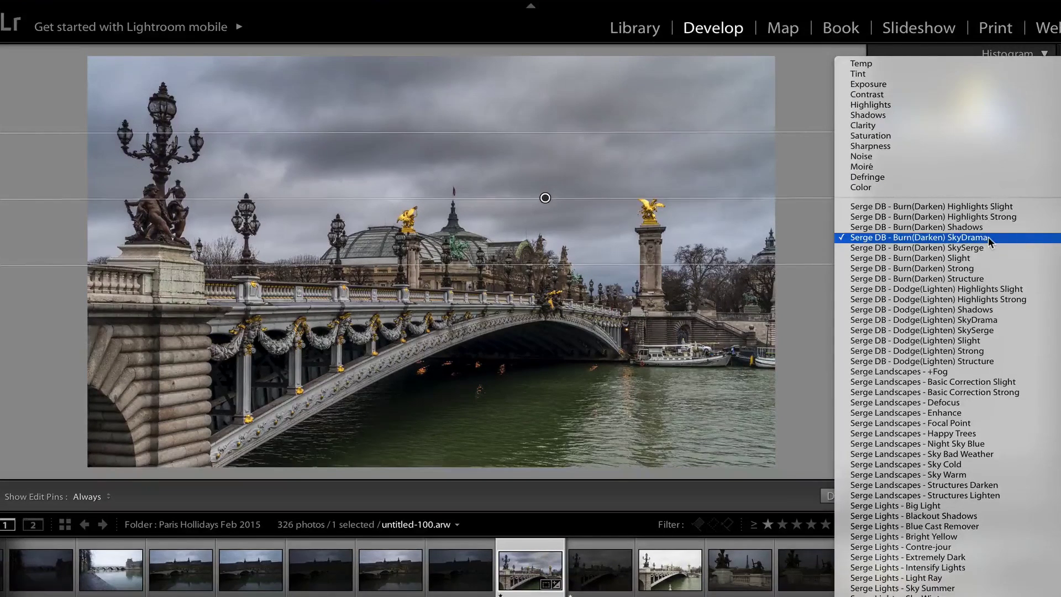
pyautogui.click(983, 248)
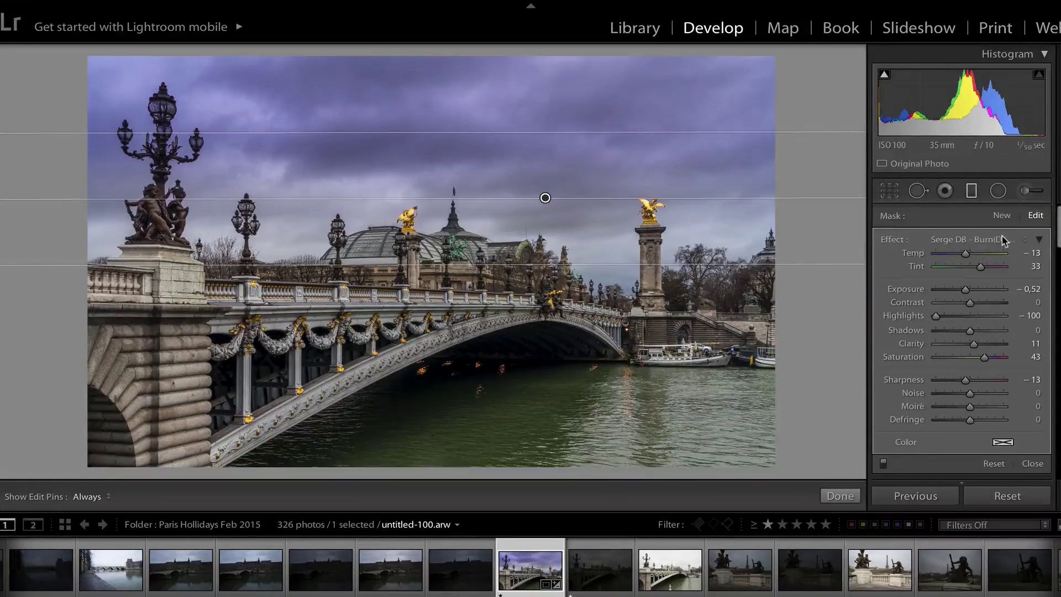
# Step: Compare Burn(Darken) Strong, Structure and Highlights Slight presets, settling back on SkySerge
pyautogui.click(1001, 238)
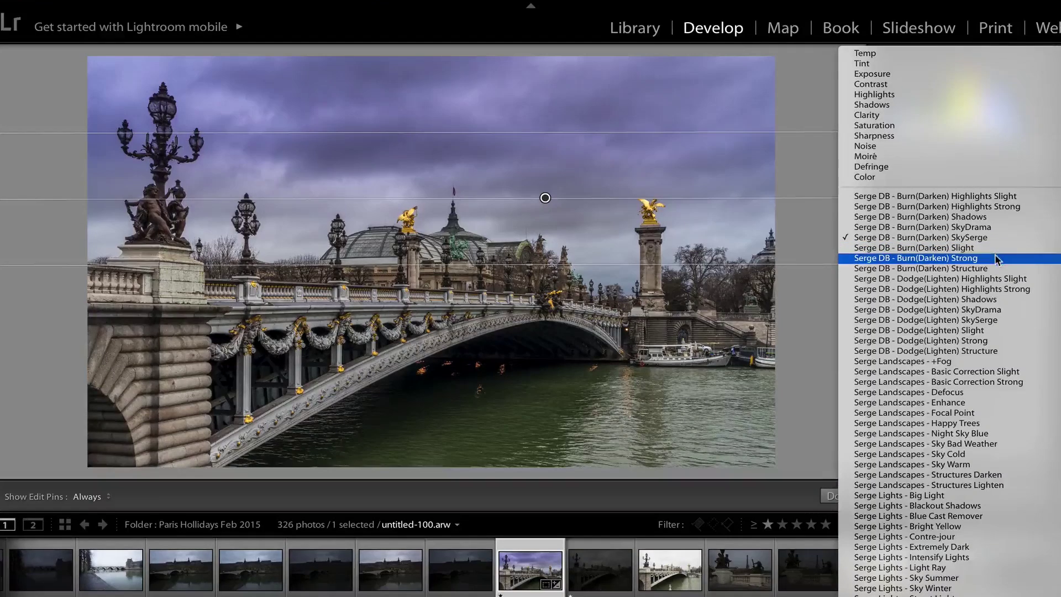
pyautogui.click(997, 258)
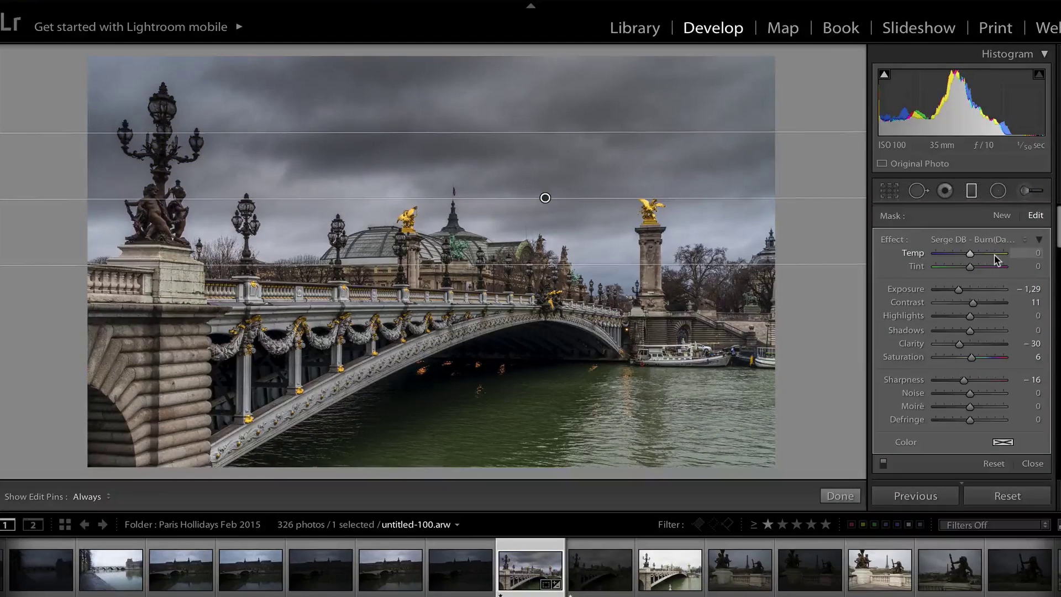
pyautogui.click(979, 239)
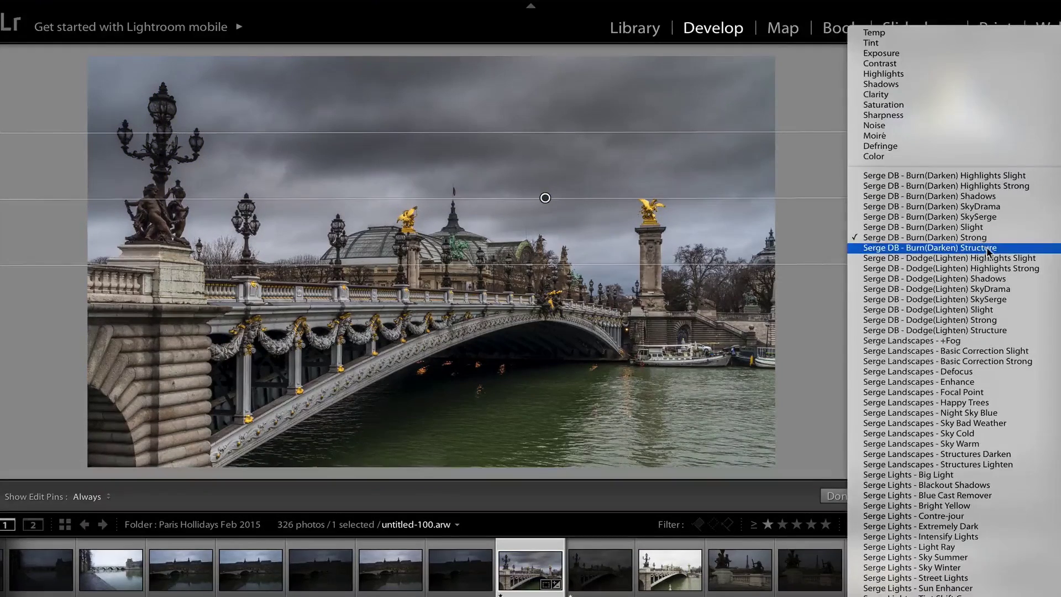
pyautogui.click(988, 250)
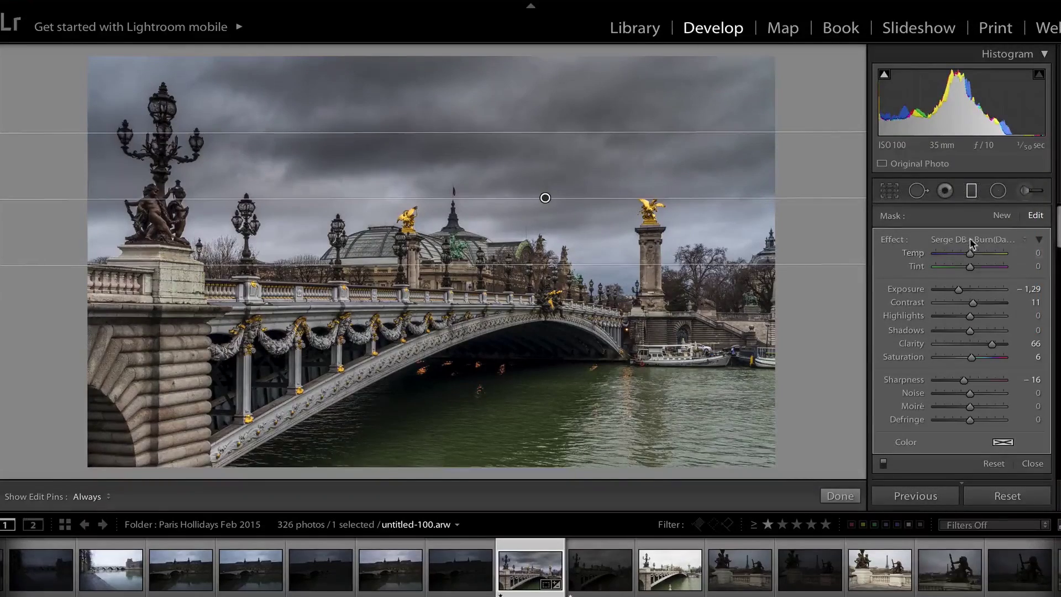
pyautogui.click(973, 239)
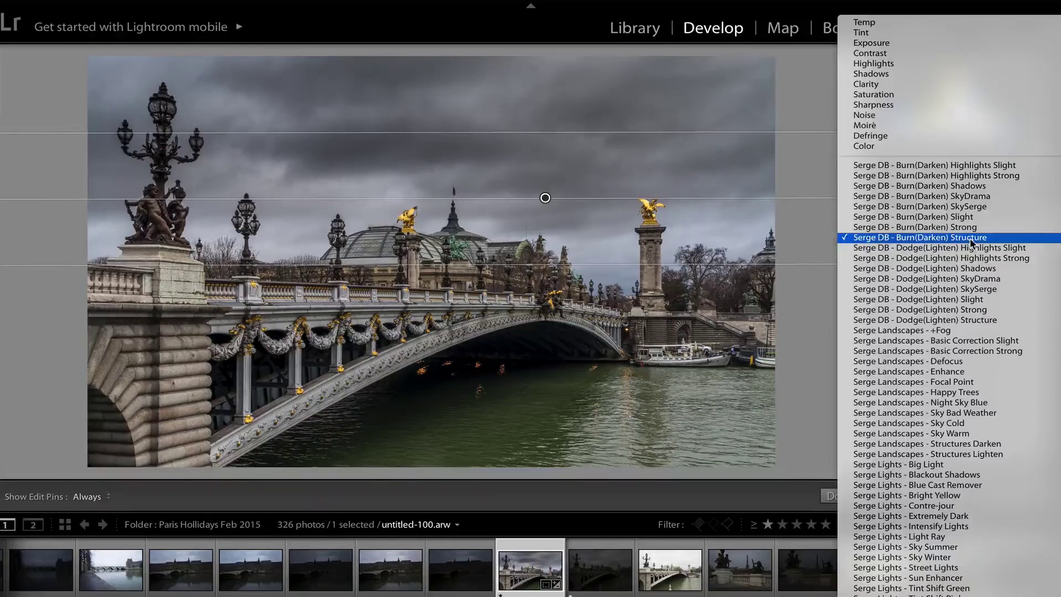
pyautogui.click(1006, 165)
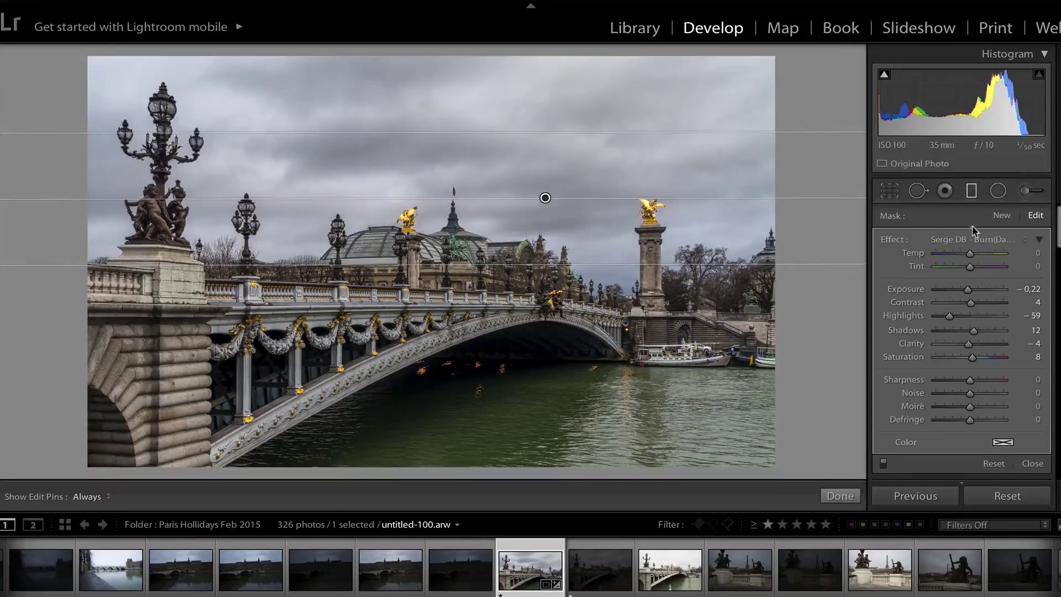
pyautogui.click(992, 231)
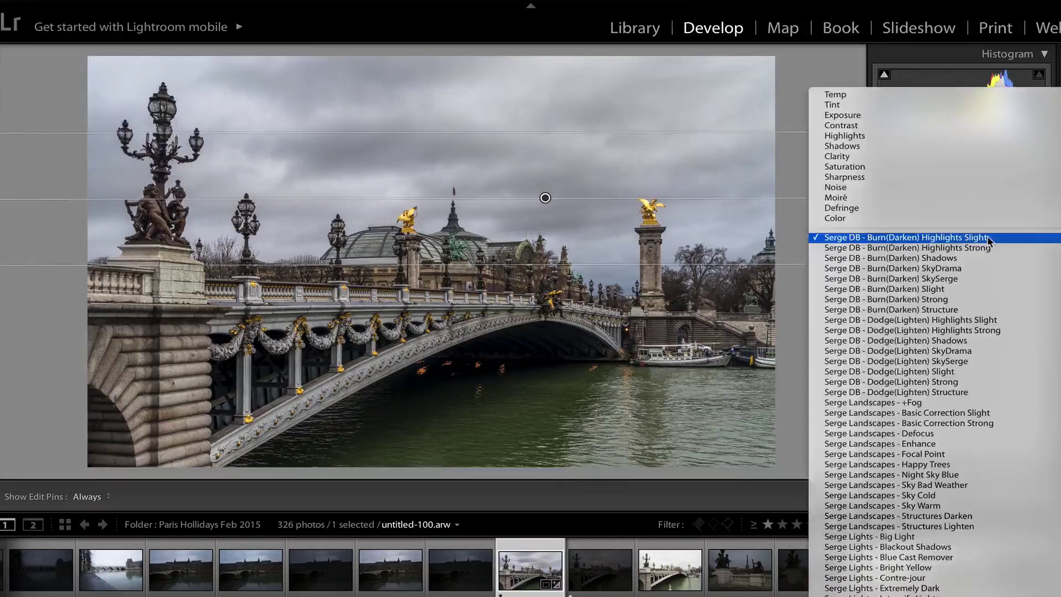
pyautogui.click(992, 279)
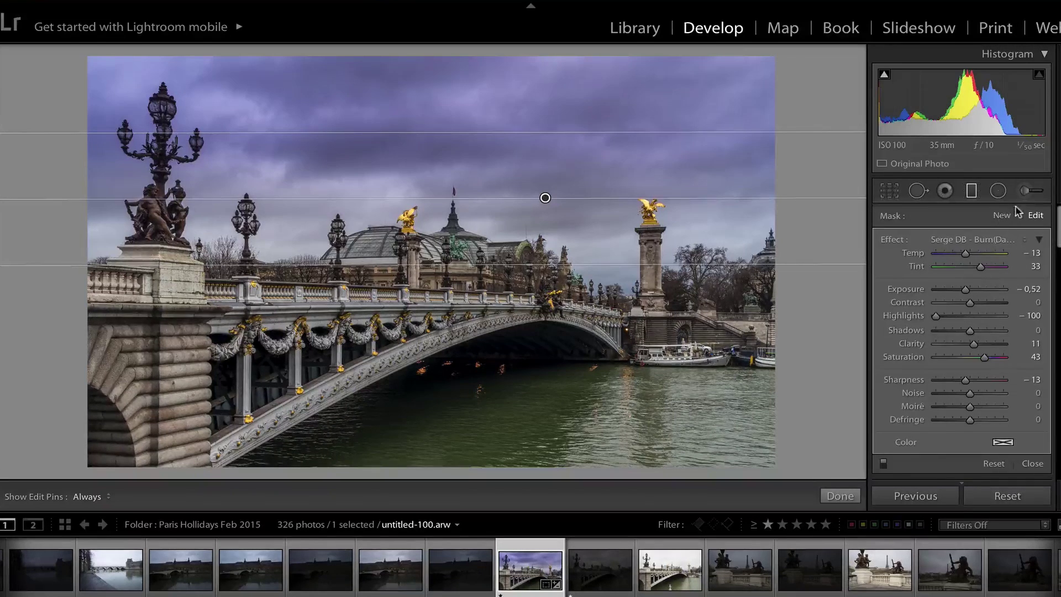
# Step: Start an Adjustment Brush using the Serge Lights Sky Warm effect
pyautogui.click(1025, 192)
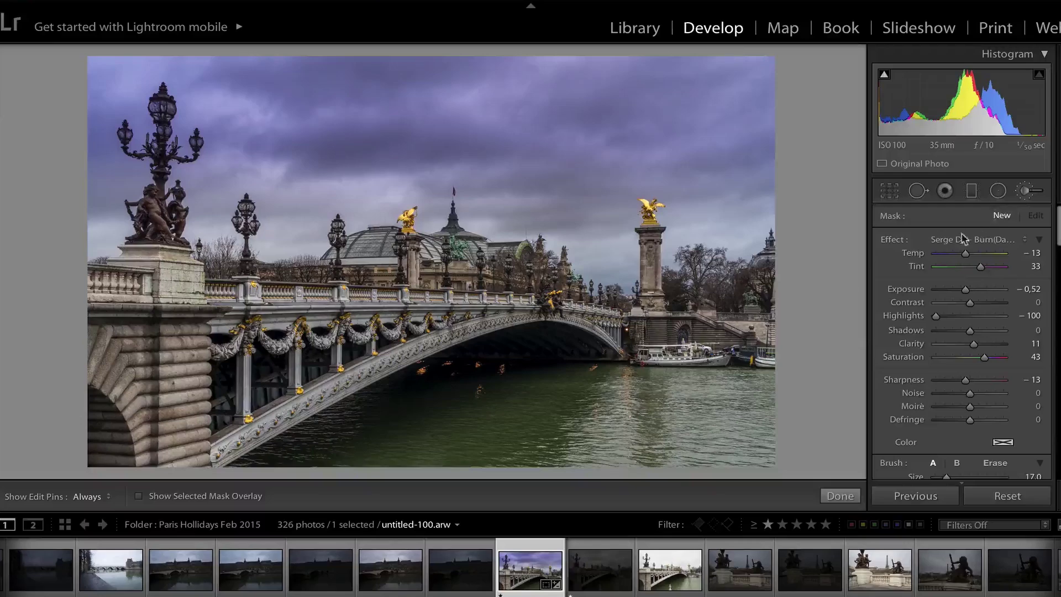
pyautogui.click(976, 239)
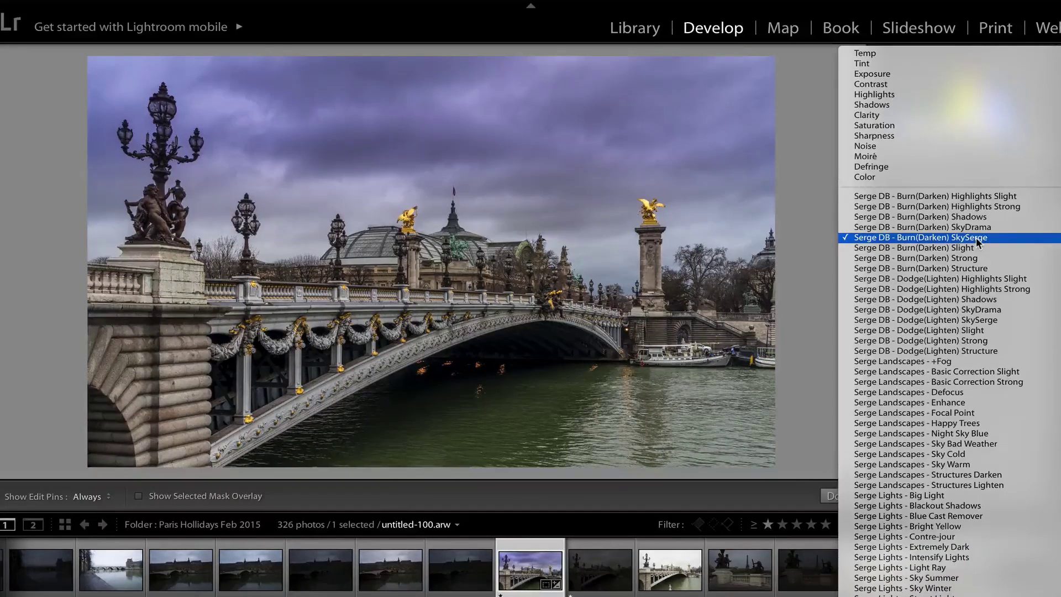
pyautogui.scroll(-3, 1018, 468)
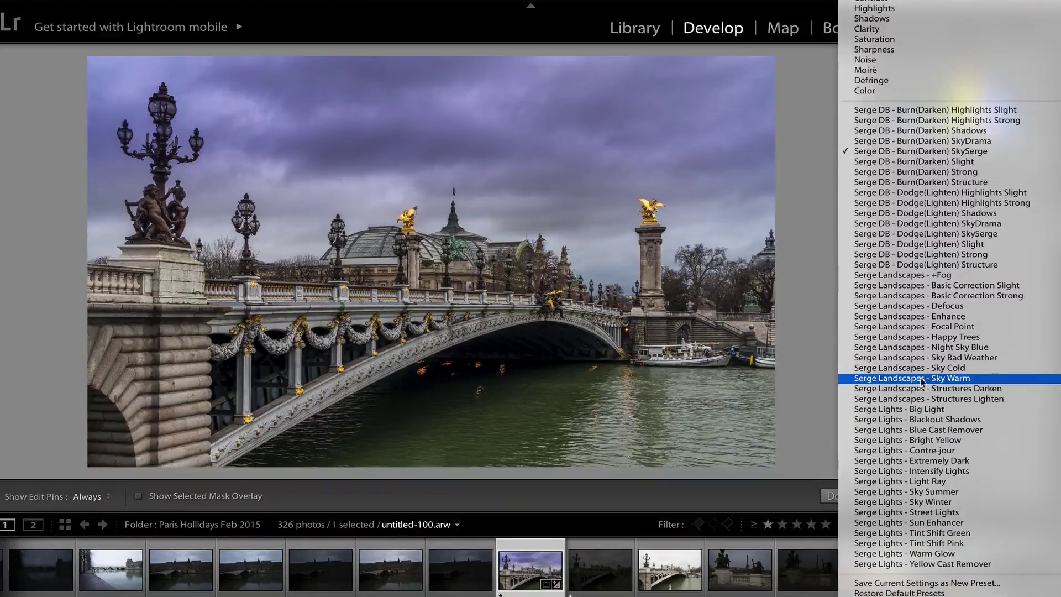
pyautogui.click(978, 381)
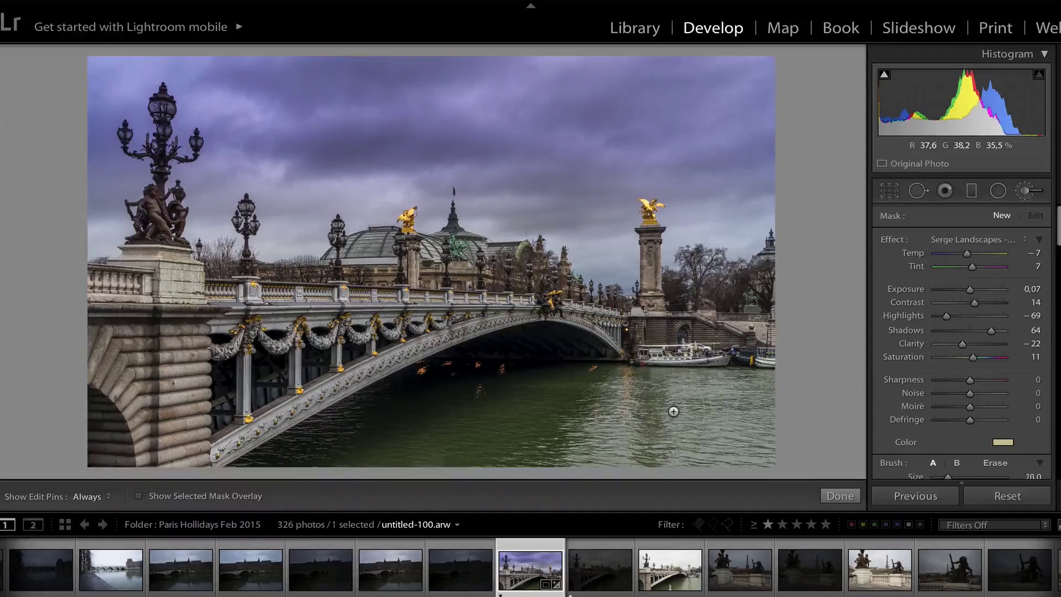
# Step: Switch the water brush adjustment to the Sky Winter effect and set its Temp to -14
pyautogui.press('h')
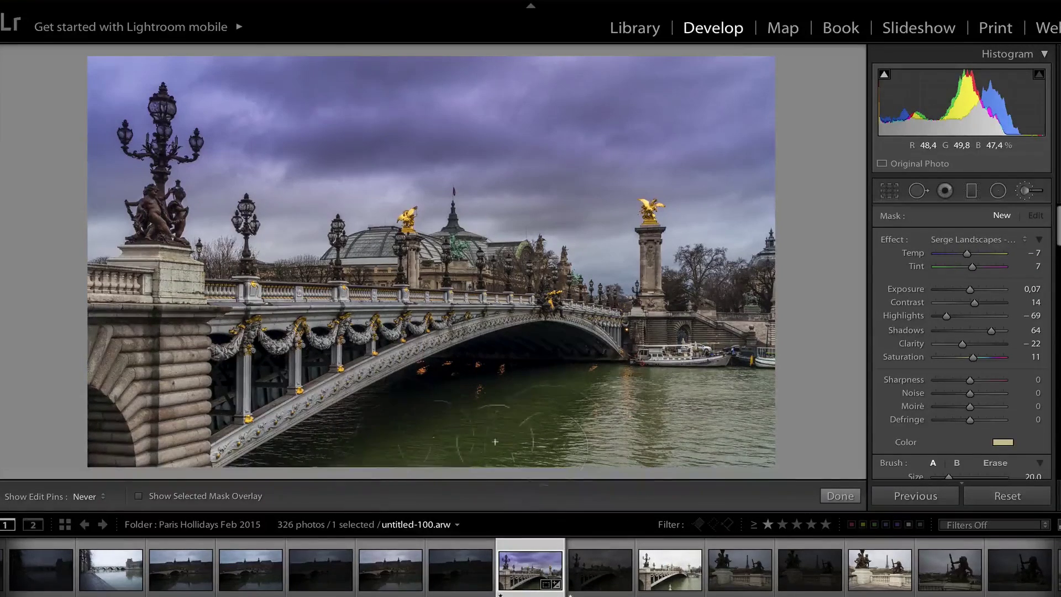
pyautogui.press('h')
pyautogui.click(714, 409)
pyautogui.click(973, 239)
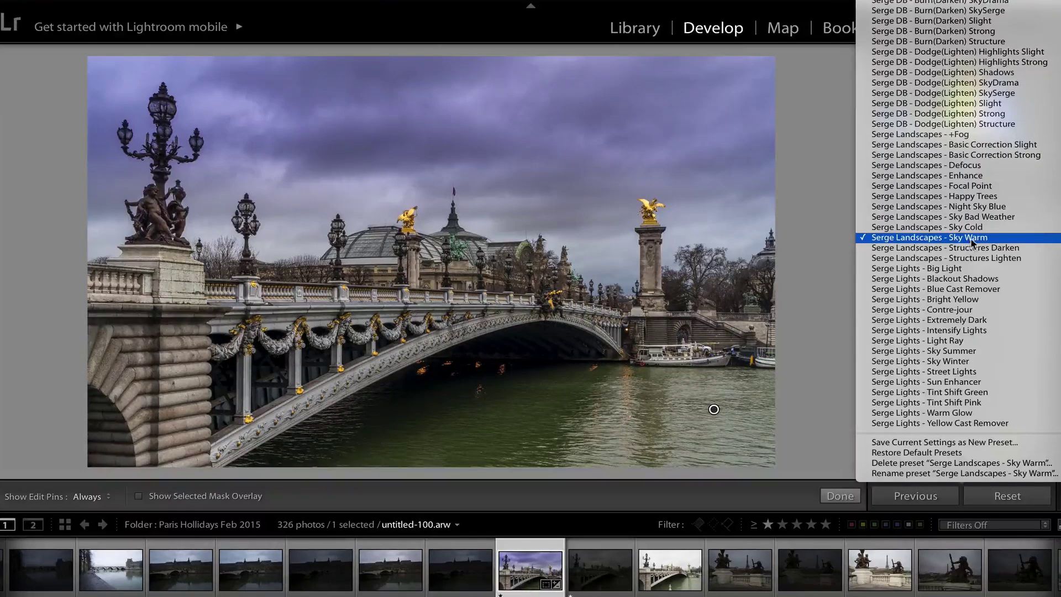
pyautogui.click(988, 353)
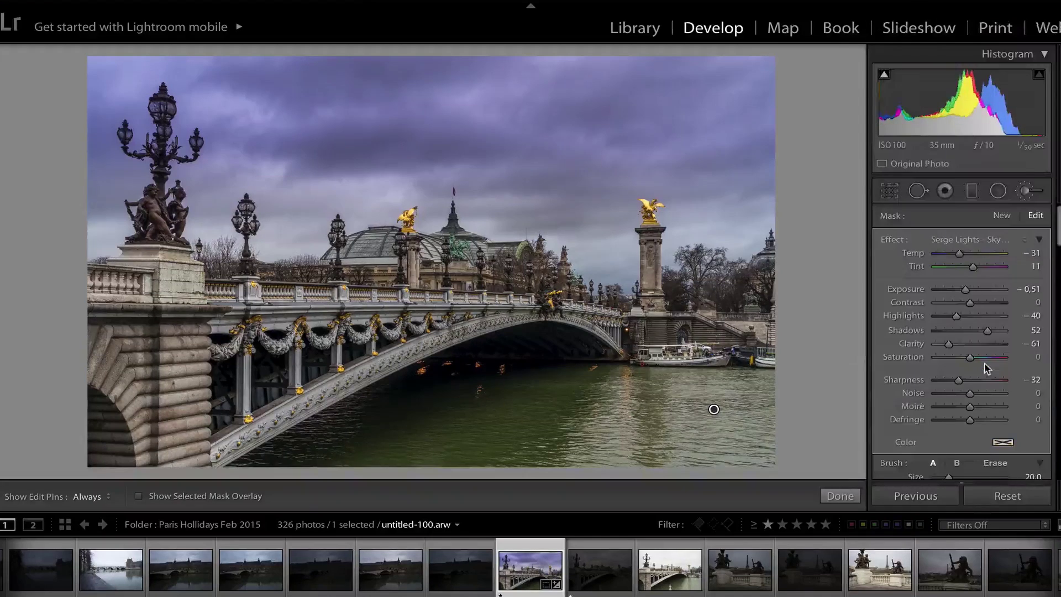
pyautogui.press('h')
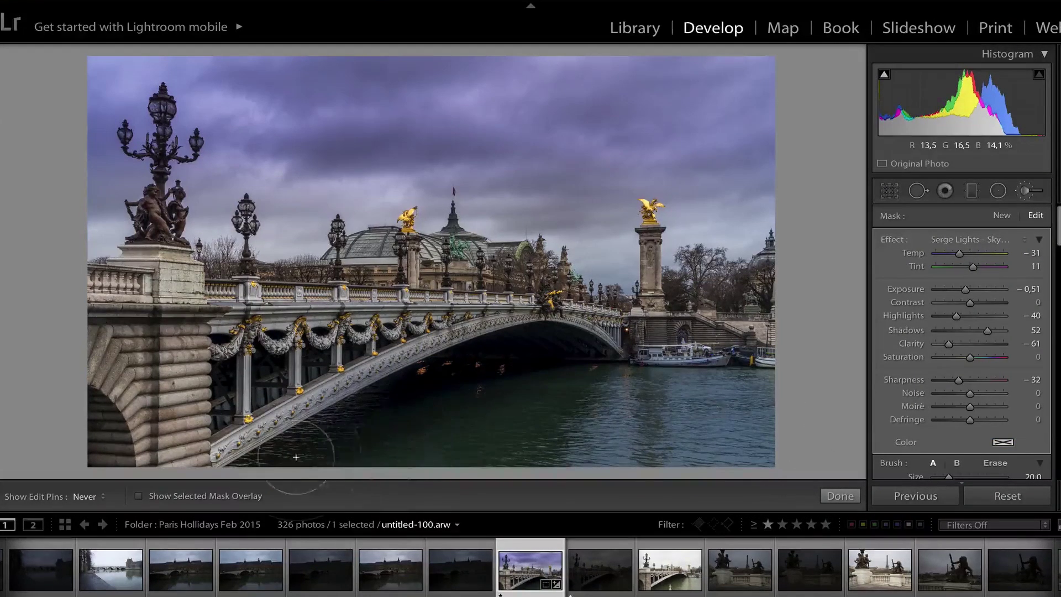
pyautogui.press('h')
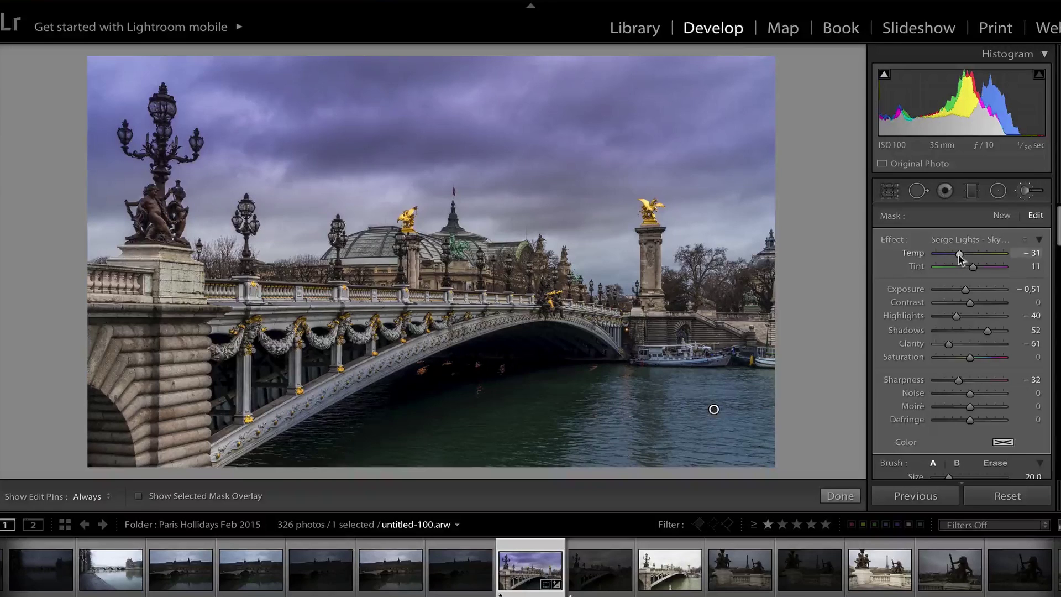
pyautogui.moveTo(962, 255); pyautogui.dragTo(964, 255)
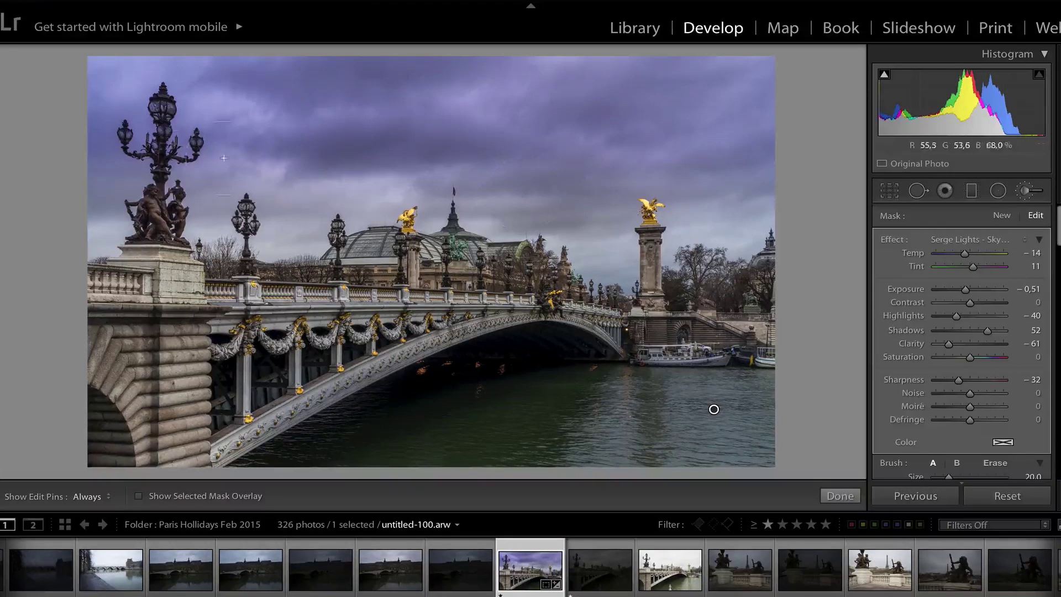
# Step: Start a new brush with the Serge Lights Warm Glow effect, zoomed in on the left lamp post
pyautogui.click(1002, 215)
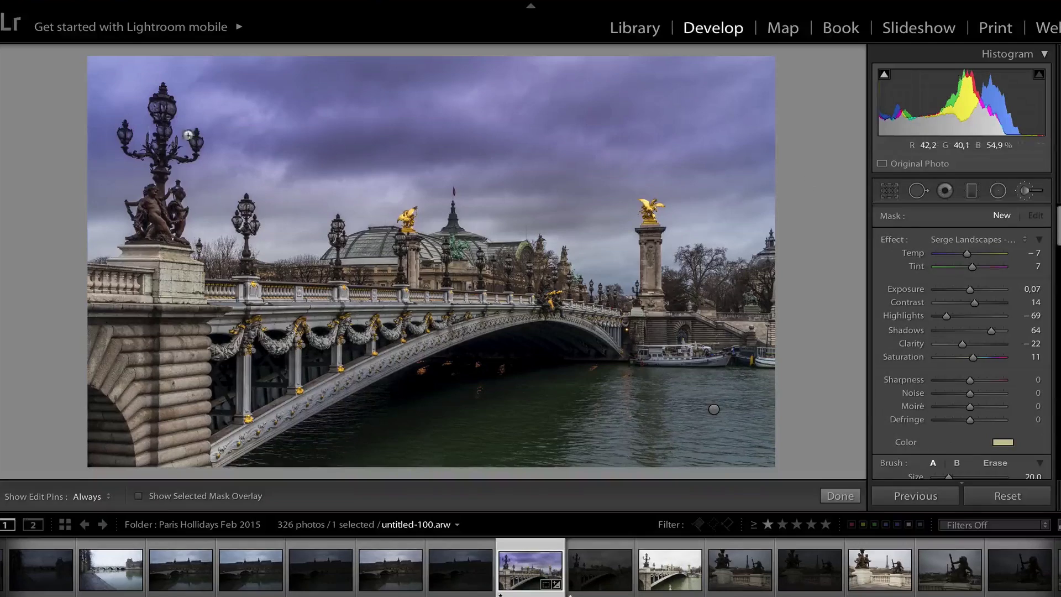
pyautogui.press('z')
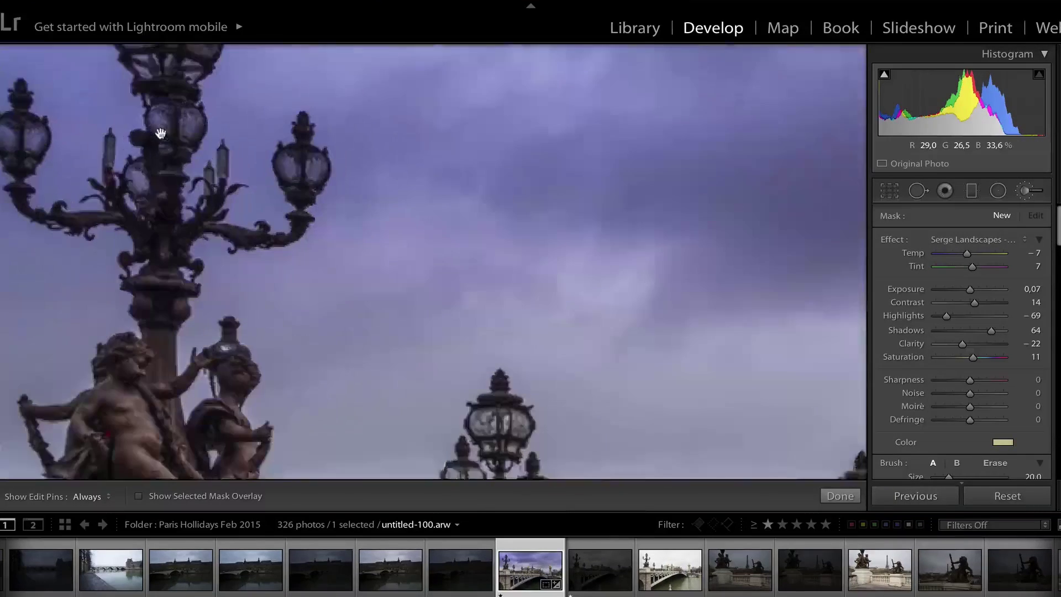
pyautogui.click(988, 241)
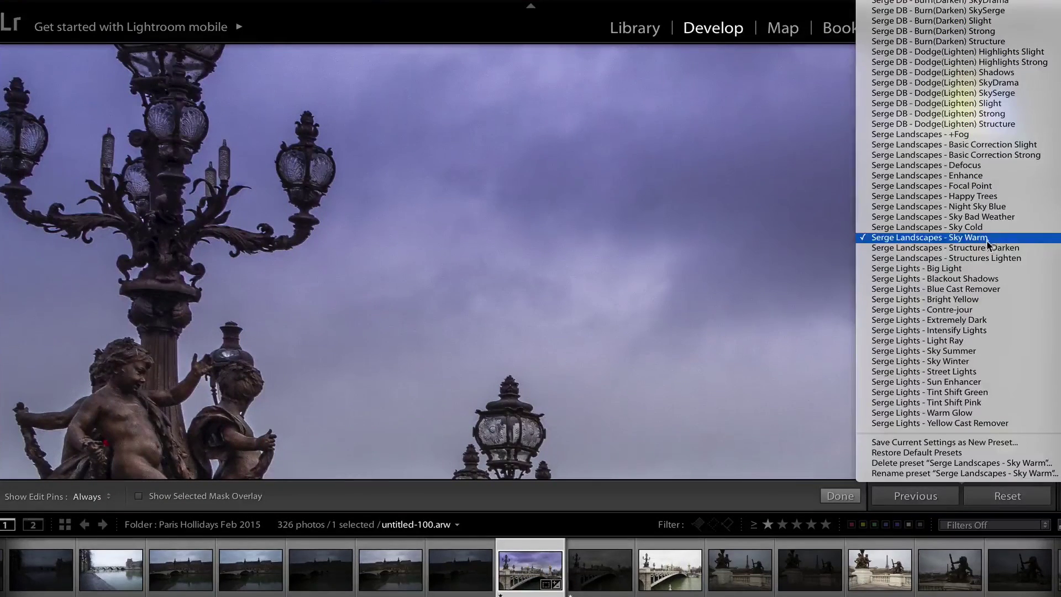
pyautogui.click(989, 416)
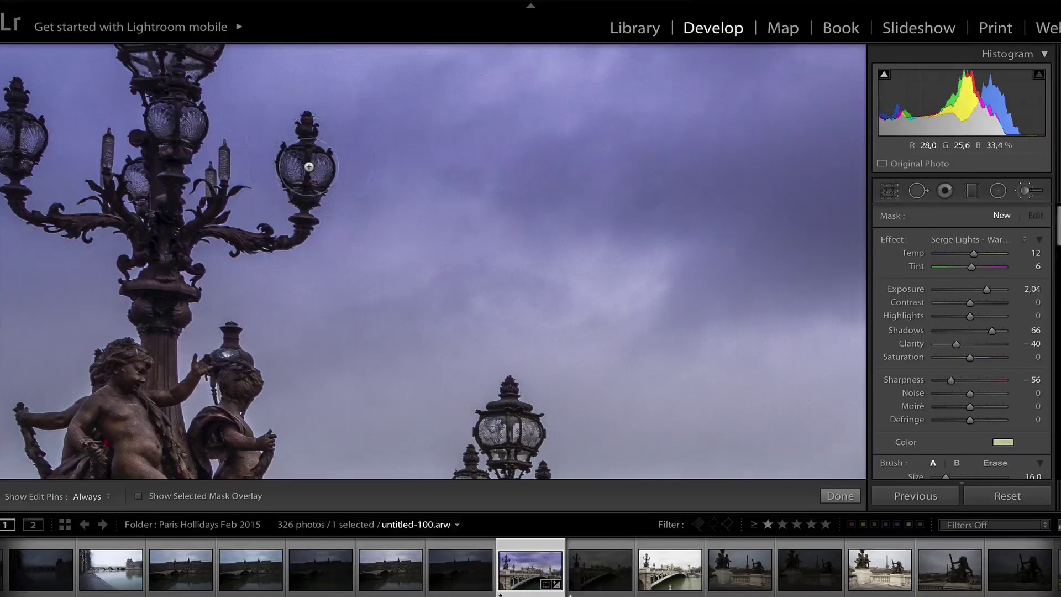
pyautogui.scroll(4, 307, 167)
pyautogui.scroll(-3, 305, 169)
pyautogui.press('h')
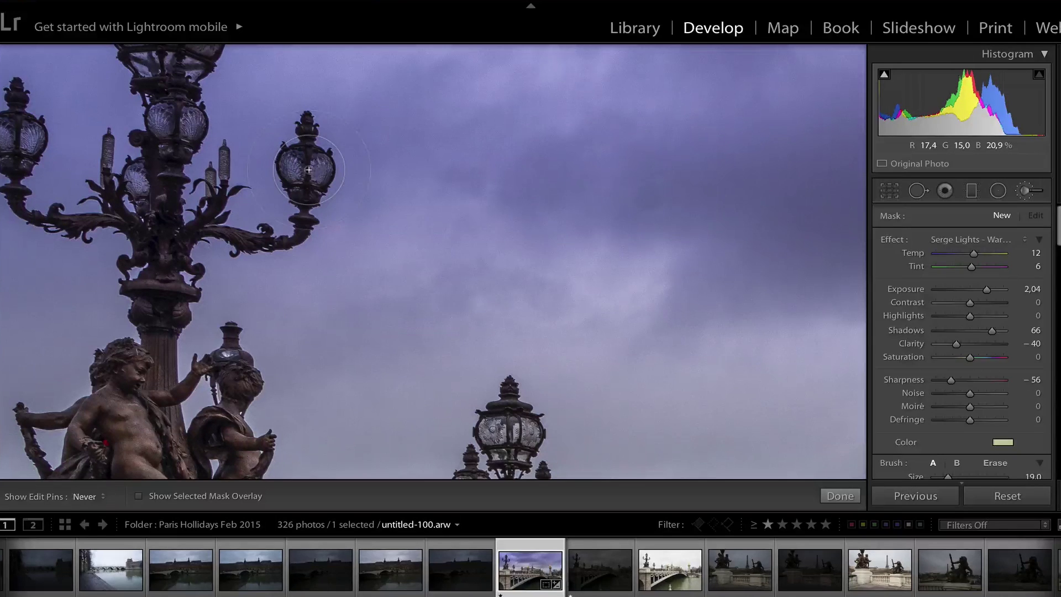
# Step: Paint Warm Glow over the right, upper-left, lower, far-left and lower-right lamp globes
pyautogui.click(308, 169)
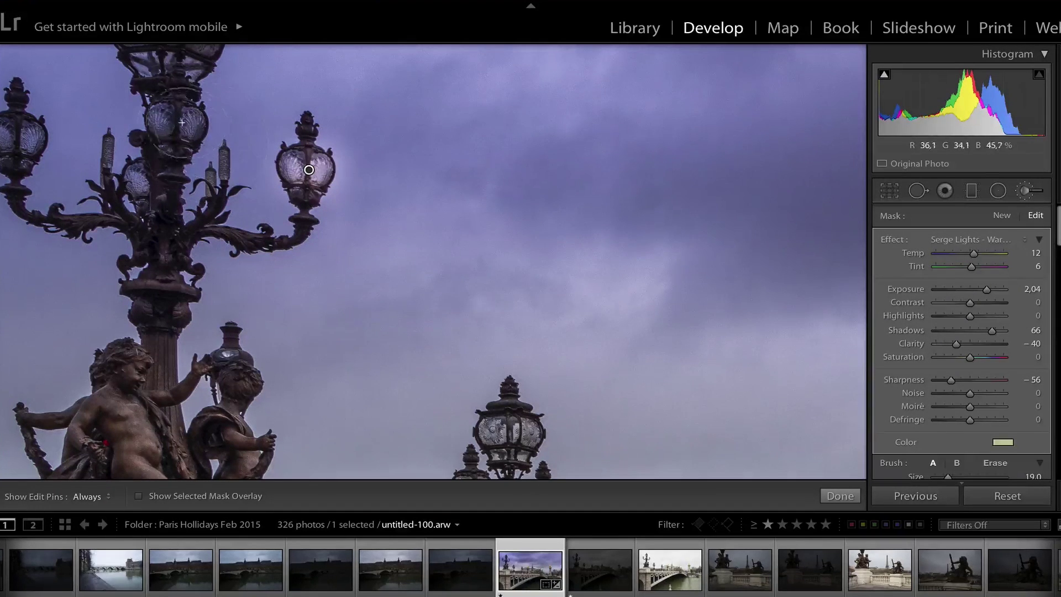
pyautogui.scroll(-4, 163, 125)
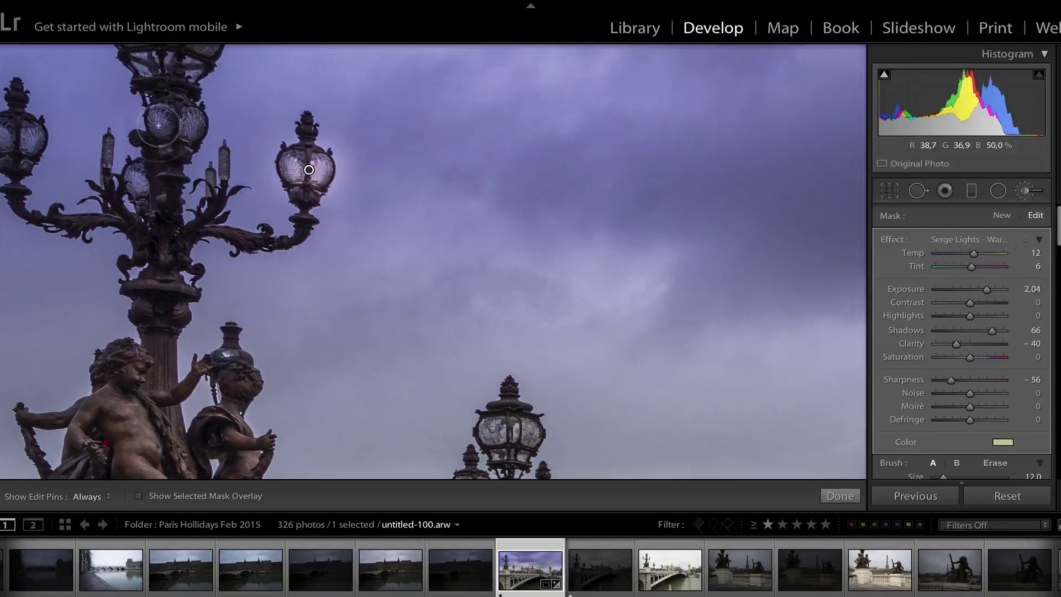
pyautogui.scroll(-2, 158, 126)
pyautogui.moveTo(159, 126); pyautogui.dragTo(183, 131)
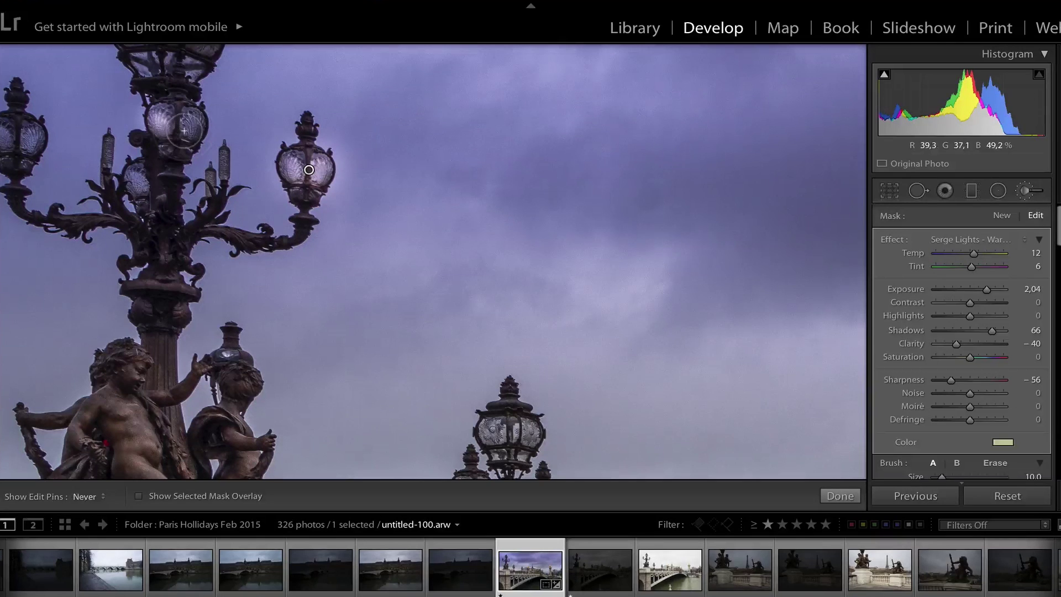
pyautogui.click(192, 125)
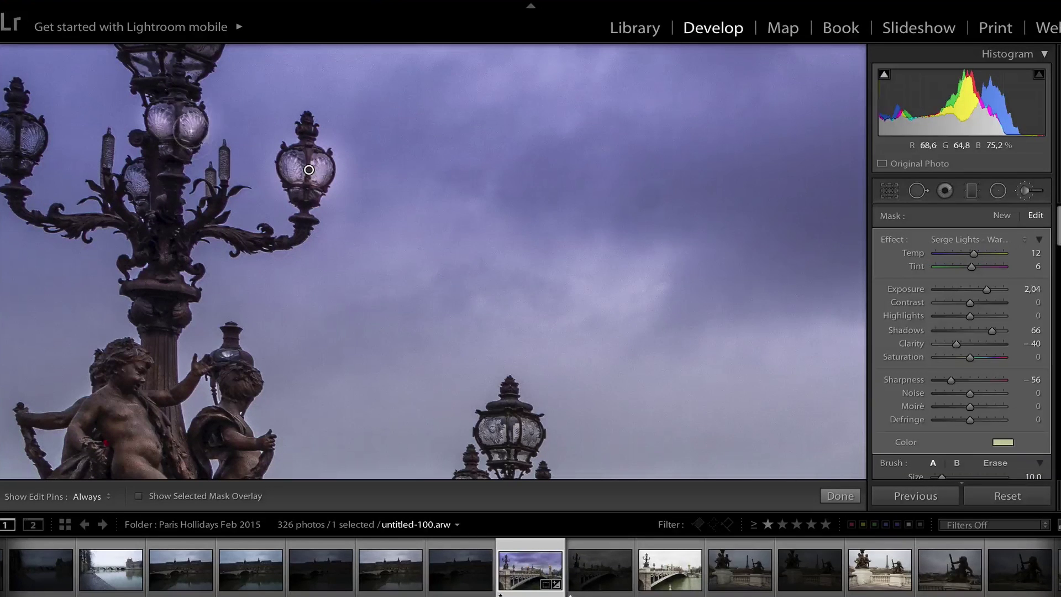
pyautogui.press('h')
pyautogui.click(131, 184)
pyautogui.press('h')
pyautogui.press('h')
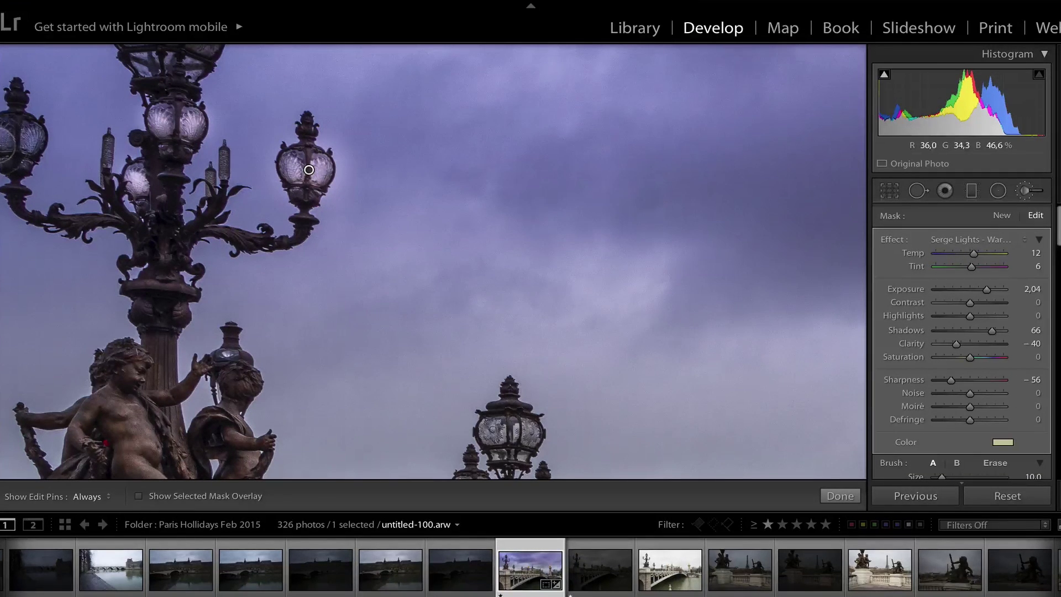
pyautogui.click(17, 143)
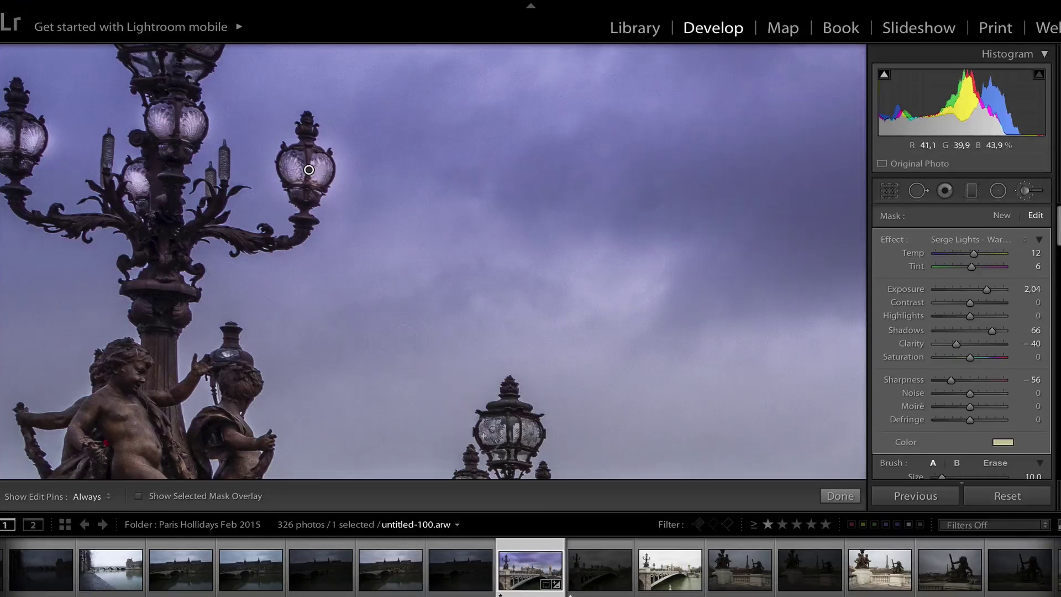
pyautogui.moveTo(483, 435); pyautogui.dragTo(527, 441)
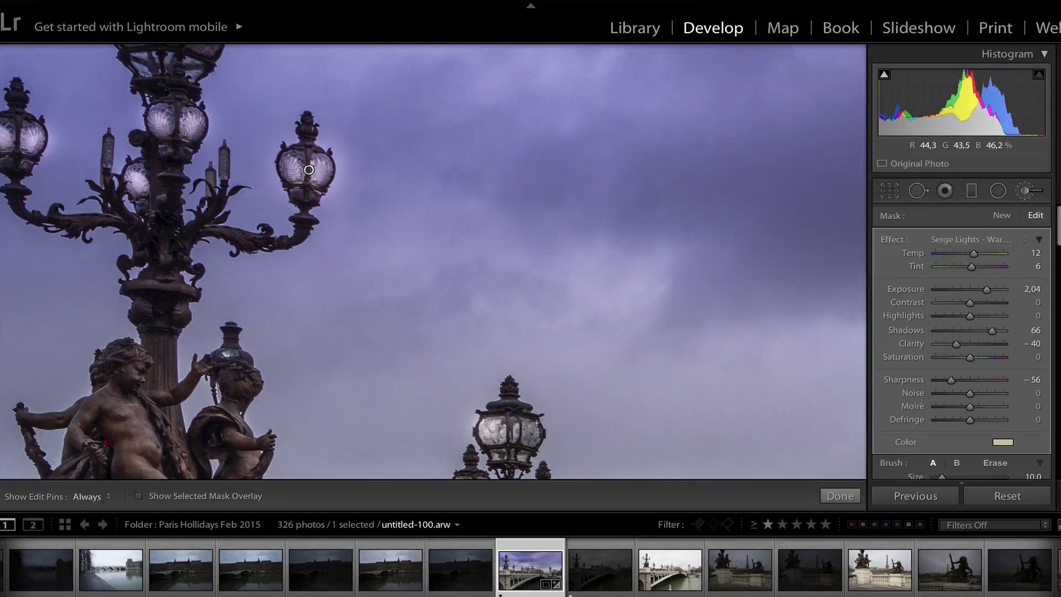
pyautogui.scroll(-5, 549, 82)
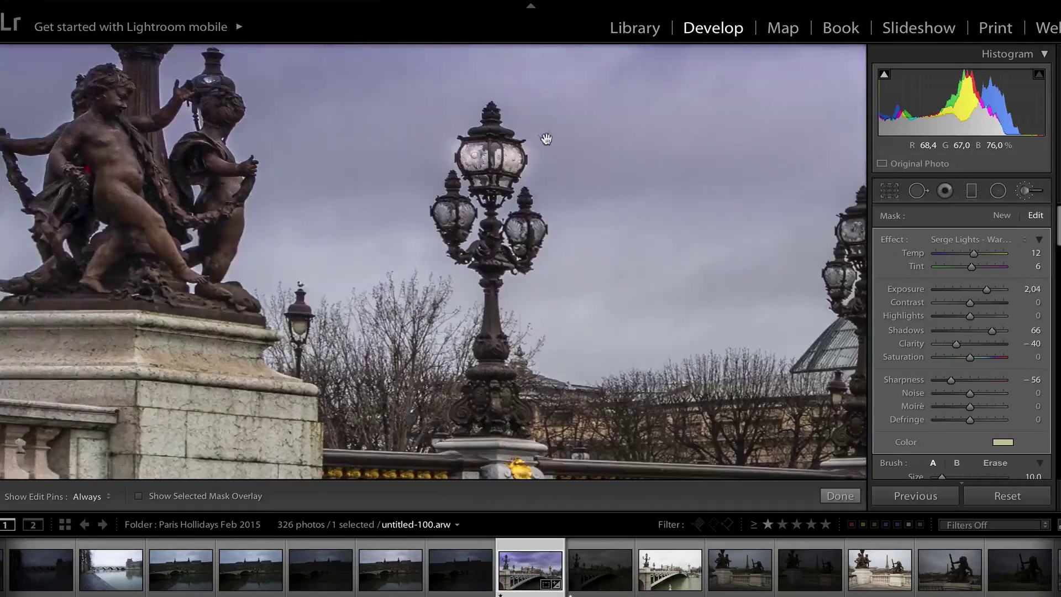
# Step: Brighten the globes of the centre, left and right lamps with the warm brush
pyautogui.moveTo(436, 222); pyautogui.dragTo(528, 238)
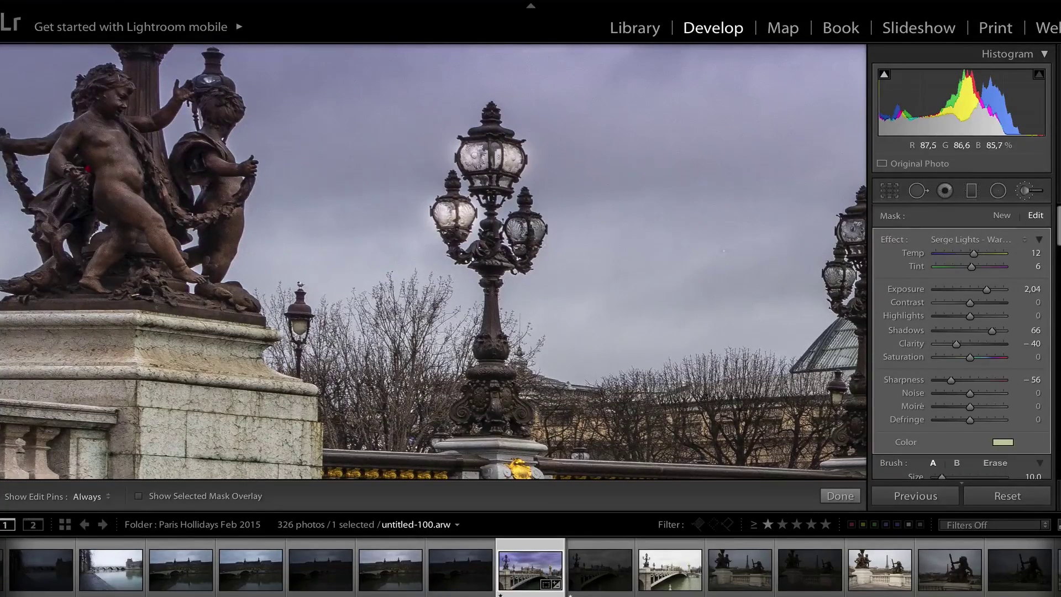
pyautogui.hscroll(15, 744, 234)
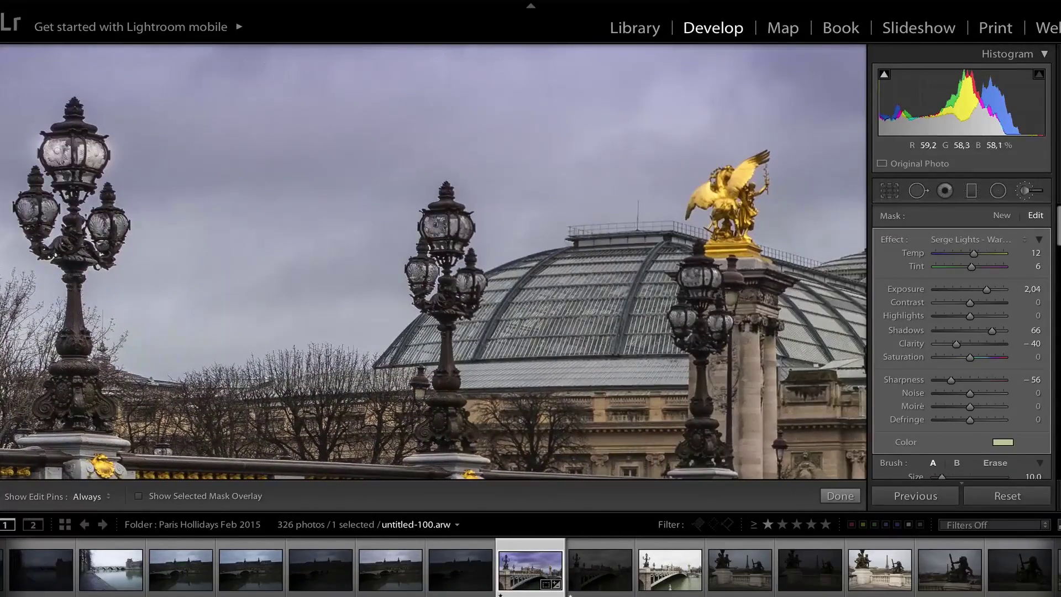
pyautogui.click(420, 282)
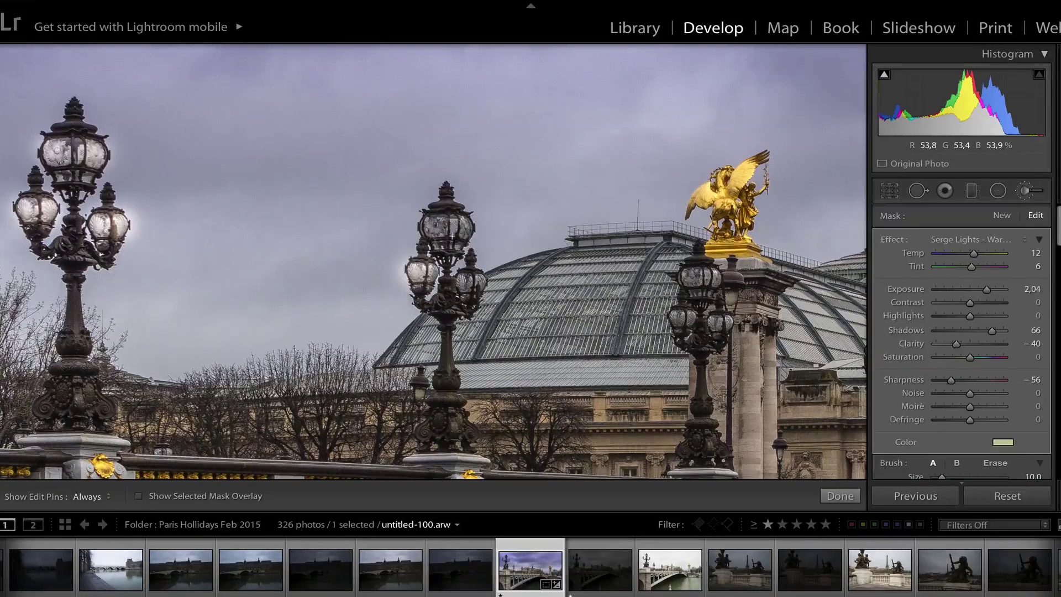
pyautogui.click(446, 227)
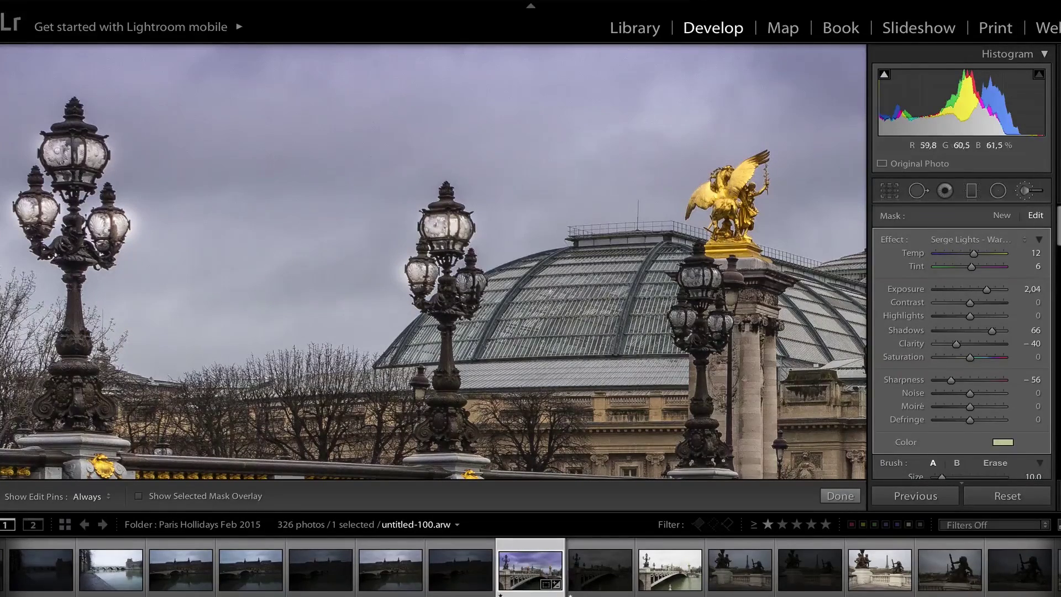
pyautogui.click(471, 282)
pyautogui.click(697, 276)
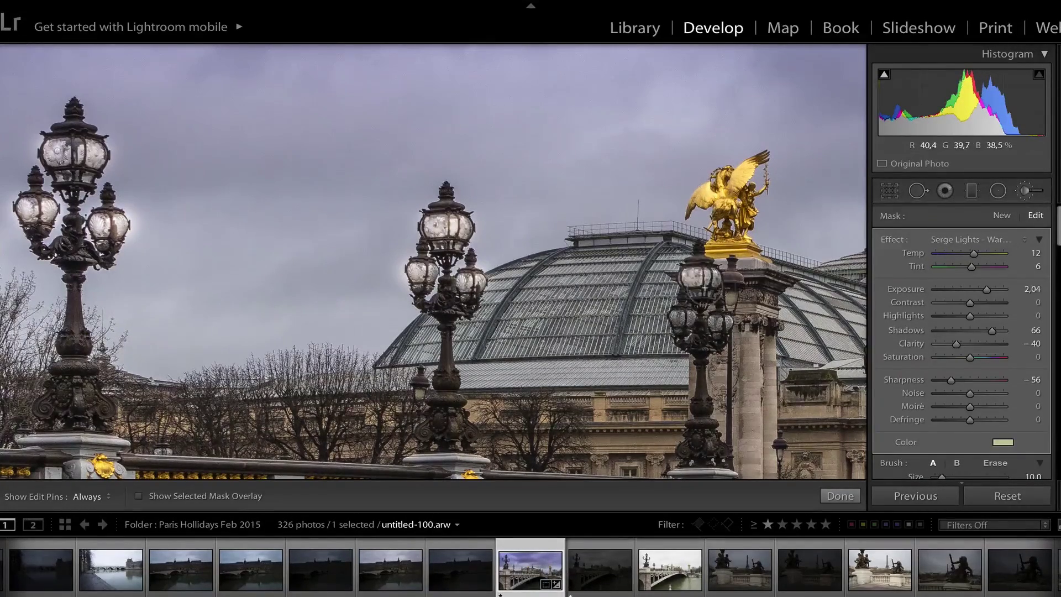
pyautogui.click(679, 323)
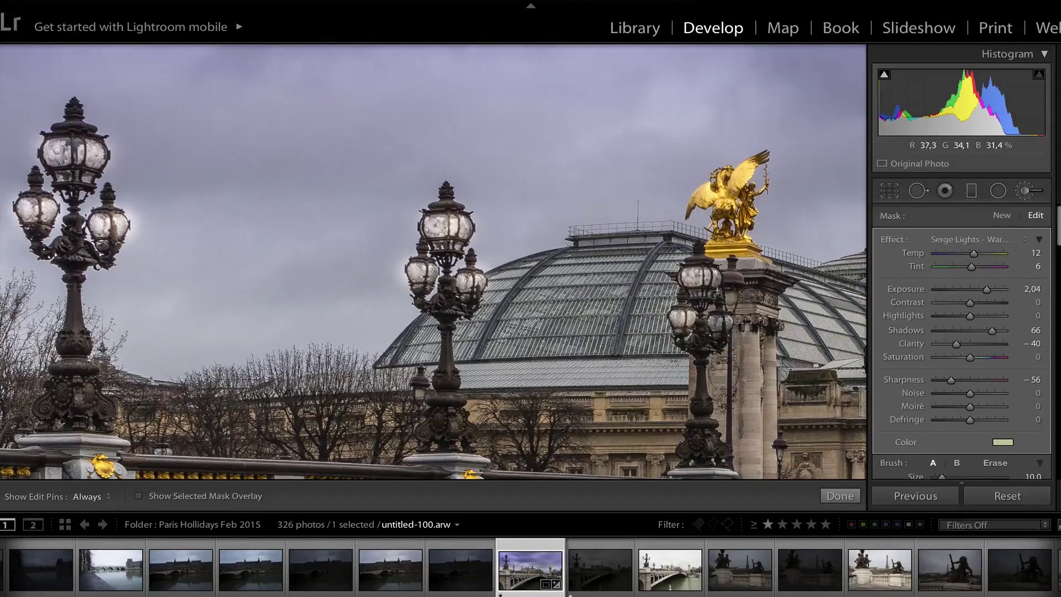
# Step: Brighten the middle lamp's lower globes and the globes of the lamps to its right
pyautogui.moveTo(307, 218); pyautogui.dragTo(260, 215)
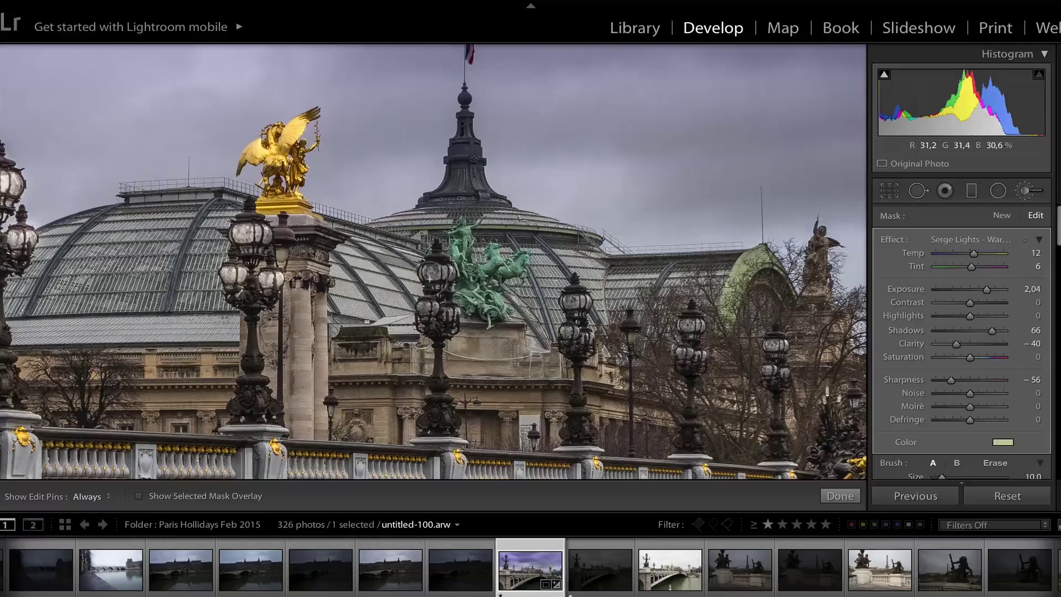
pyautogui.scroll(-2, 429, 279)
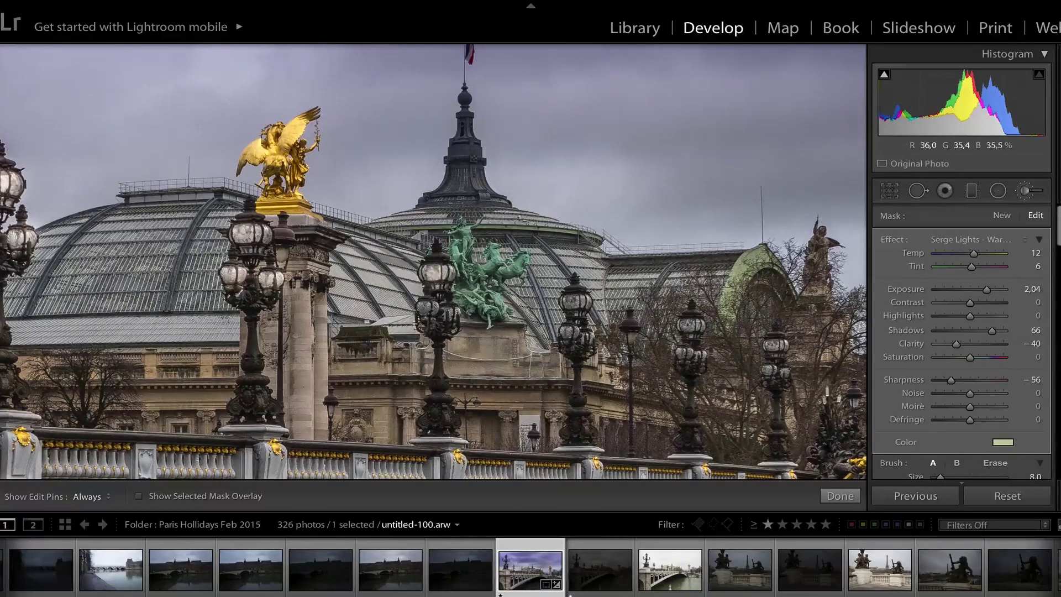
pyautogui.moveTo(440, 322); pyautogui.dragTo(453, 308)
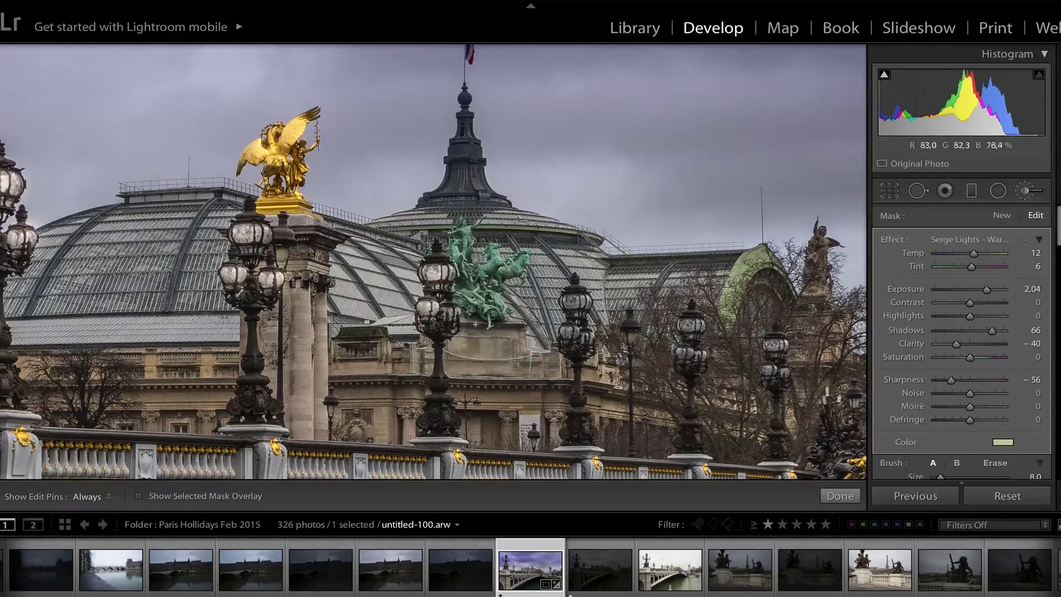
pyautogui.moveTo(584, 304); pyautogui.dragTo(580, 340)
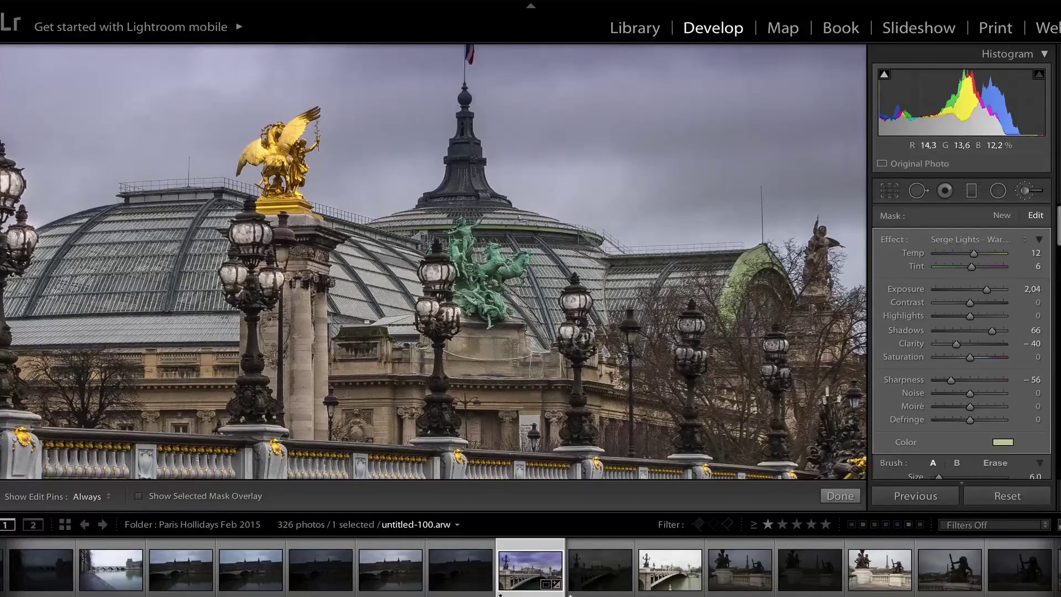
pyautogui.moveTo(724, 338)
pyautogui.mouseDown()
pyautogui.moveTo(685, 332)
pyautogui.moveTo(689, 323)
pyautogui.moveTo(685, 358)
pyautogui.moveTo(701, 358)
pyautogui.mouseUp()
pyautogui.scroll(-3, 770, 340)
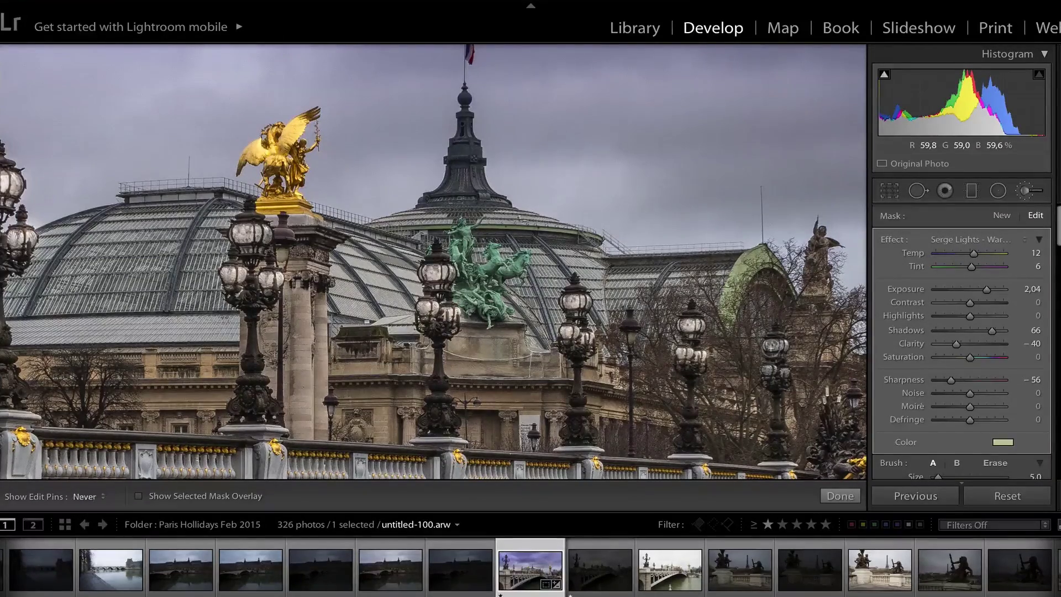
pyautogui.press('h')
pyautogui.moveTo(772, 351)
pyautogui.mouseDown()
pyautogui.moveTo(768, 372)
pyautogui.moveTo(781, 376)
pyautogui.mouseUp()
pyautogui.press('h')
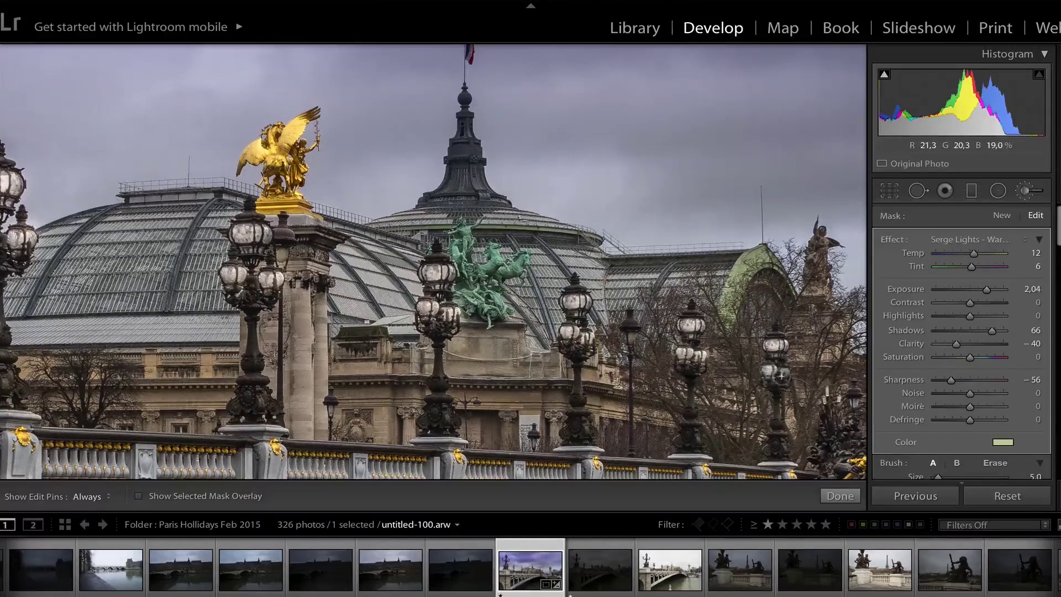
# Step: Brighten the globes of the farther lamps along the bridge railing, up to the gilded pillar
pyautogui.moveTo(762, 336); pyautogui.dragTo(365, 281)
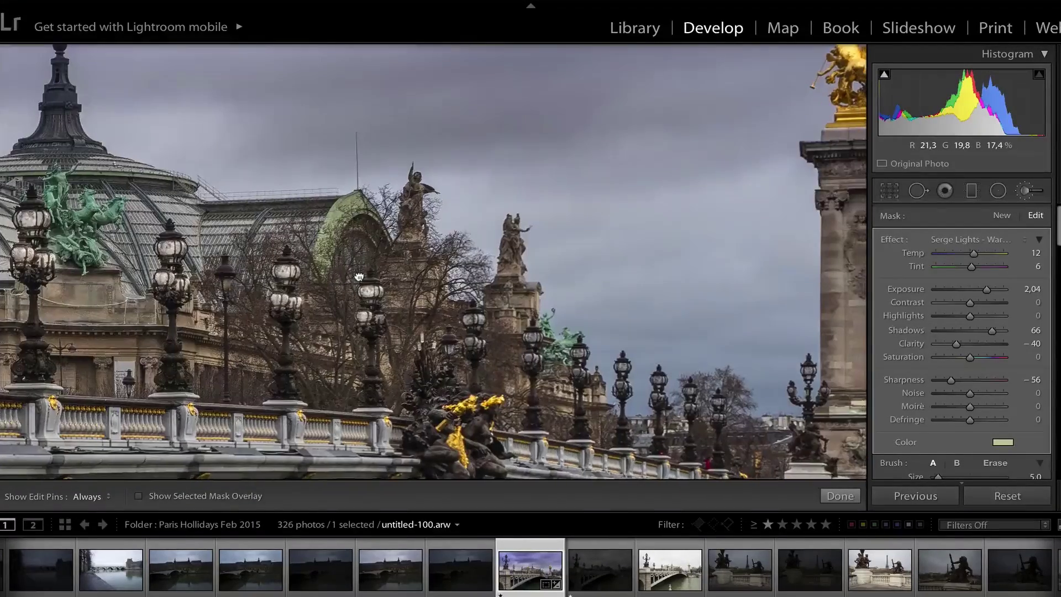
pyautogui.scroll(-2, 472, 322)
pyautogui.moveTo(472, 322)
pyautogui.mouseDown()
pyautogui.moveTo(476, 348)
pyautogui.moveTo(530, 356)
pyautogui.mouseUp()
pyautogui.press('h')
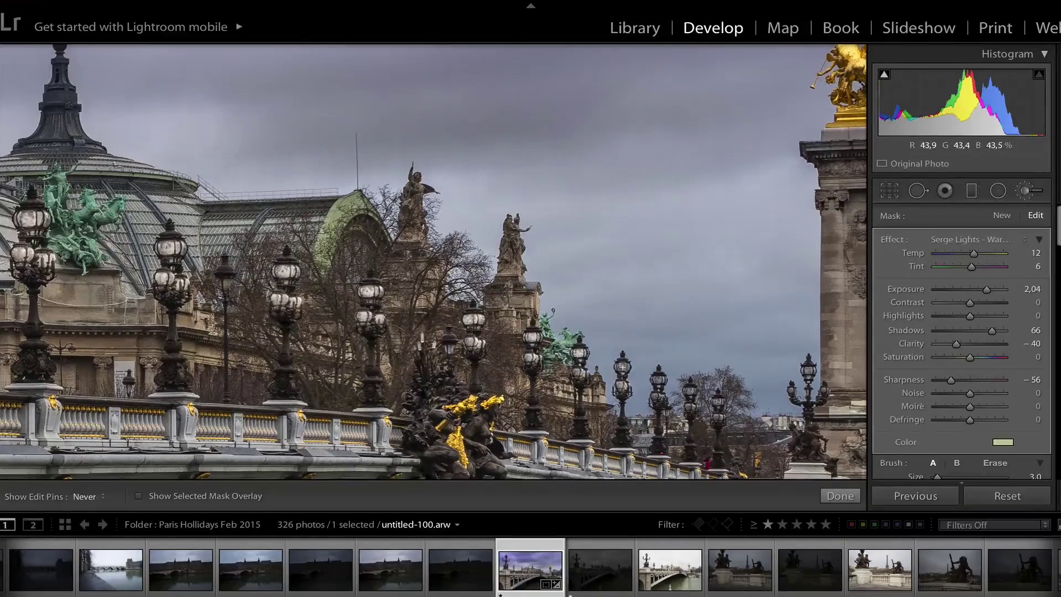
pyautogui.moveTo(657, 375)
pyautogui.mouseDown()
pyautogui.moveTo(654, 409)
pyautogui.moveTo(689, 415)
pyautogui.mouseUp()
pyautogui.moveTo(718, 399); pyautogui.dragTo(719, 424)
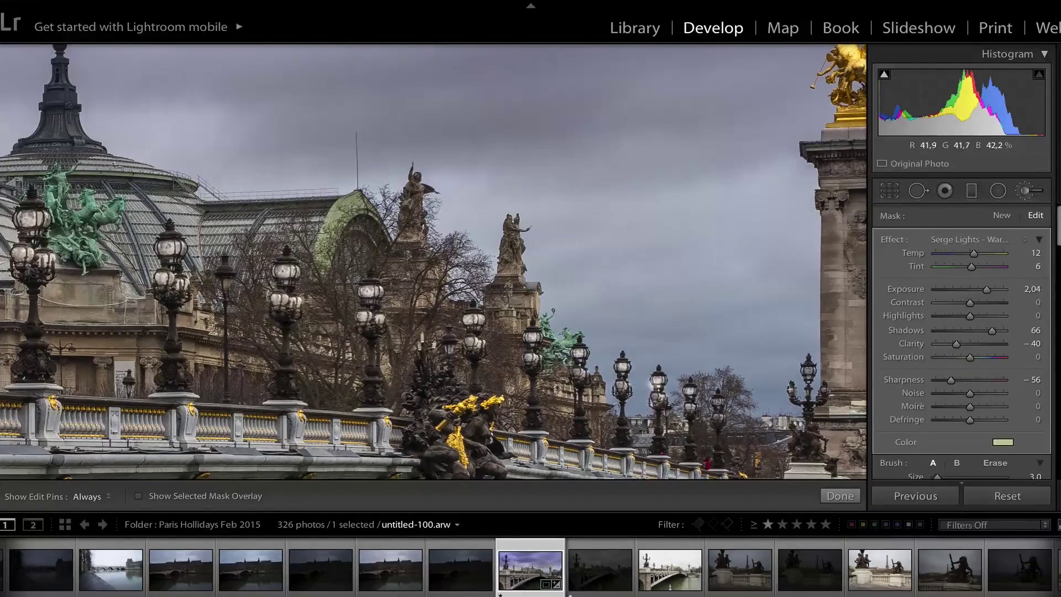
pyautogui.moveTo(789, 384); pyautogui.dragTo(790, 397)
pyautogui.moveTo(689, 335); pyautogui.dragTo(528, 355)
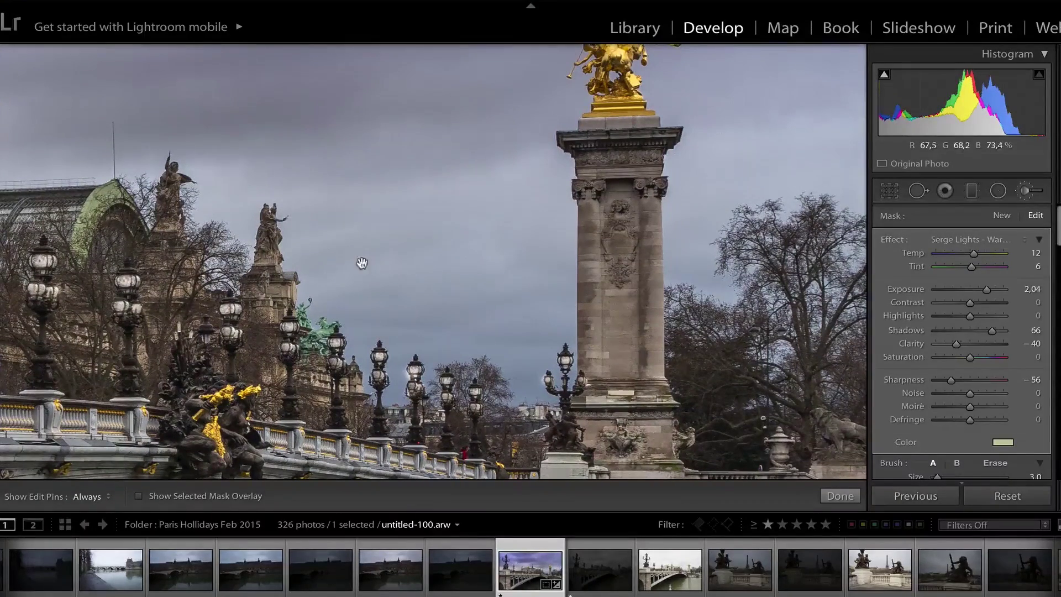
# Step: Fit the whole photo in view and toggle the lamp-glow brush off and on to compare
pyautogui.click(381, 255)
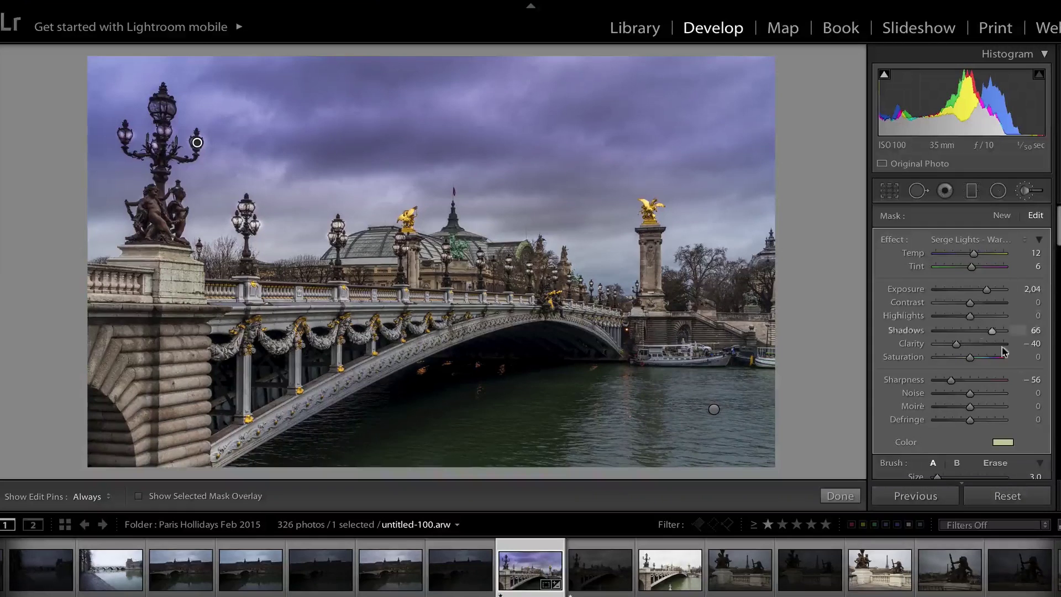
pyautogui.scroll(-3, 975, 355)
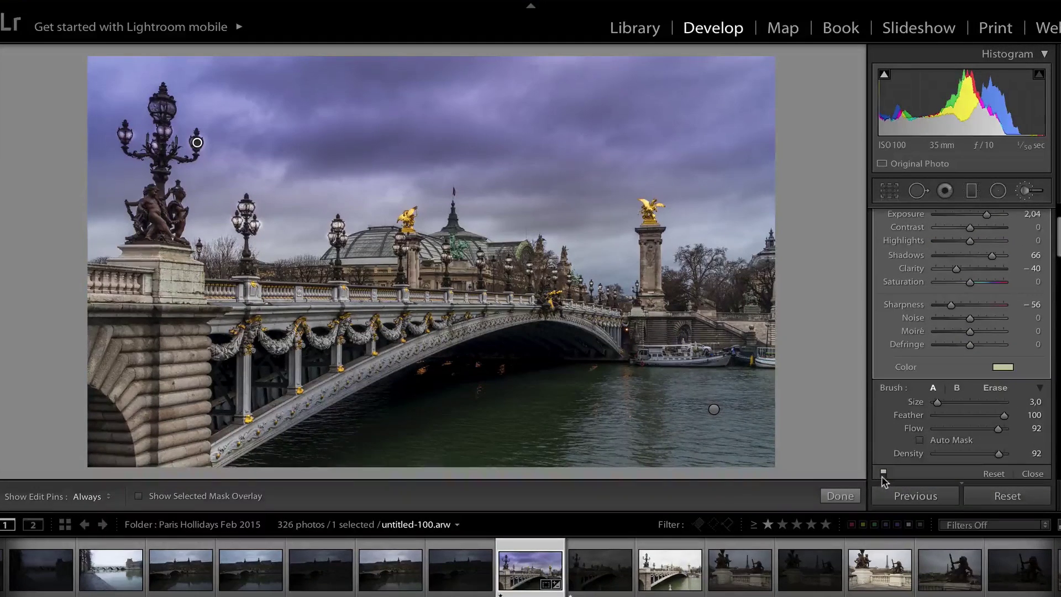
pyautogui.click(883, 475)
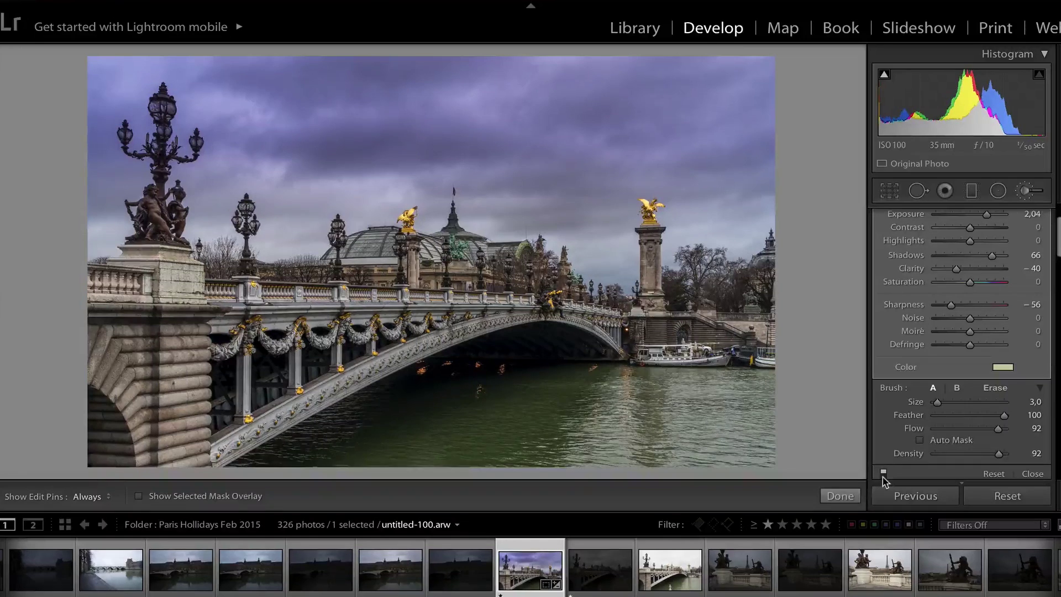
pyautogui.click(883, 475)
pyautogui.click(883, 475)
pyautogui.click(883, 473)
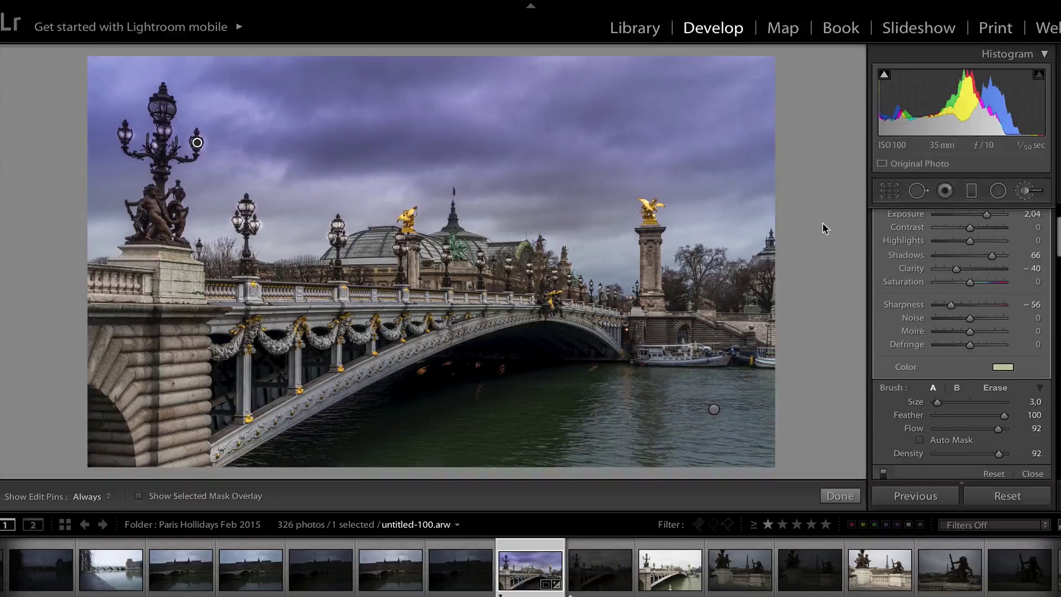
pyautogui.scroll(1, 961, 343)
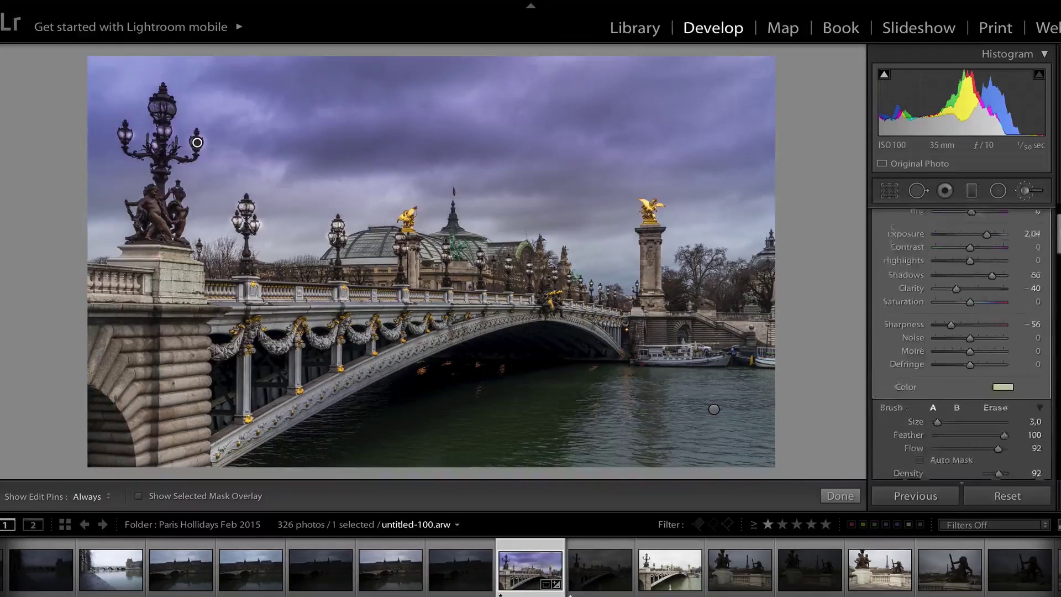
pyautogui.scroll(3, 961, 343)
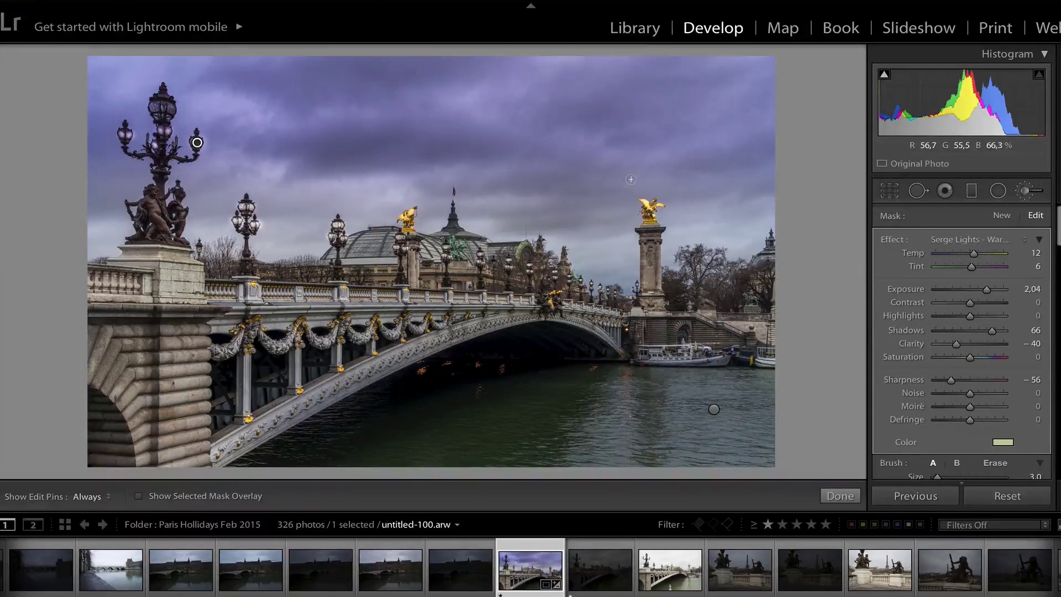
# Step: Add a graduated filter on the sky with the Serge DB Burn(Darken) SkyDrama preset
pyautogui.click(971, 192)
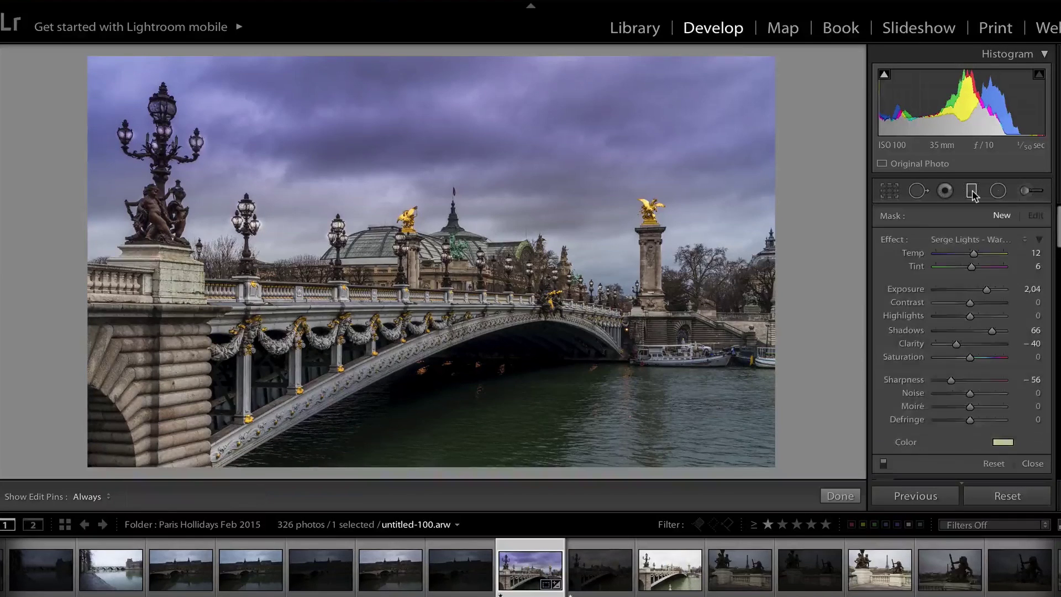
pyautogui.click(546, 197)
pyautogui.click(982, 240)
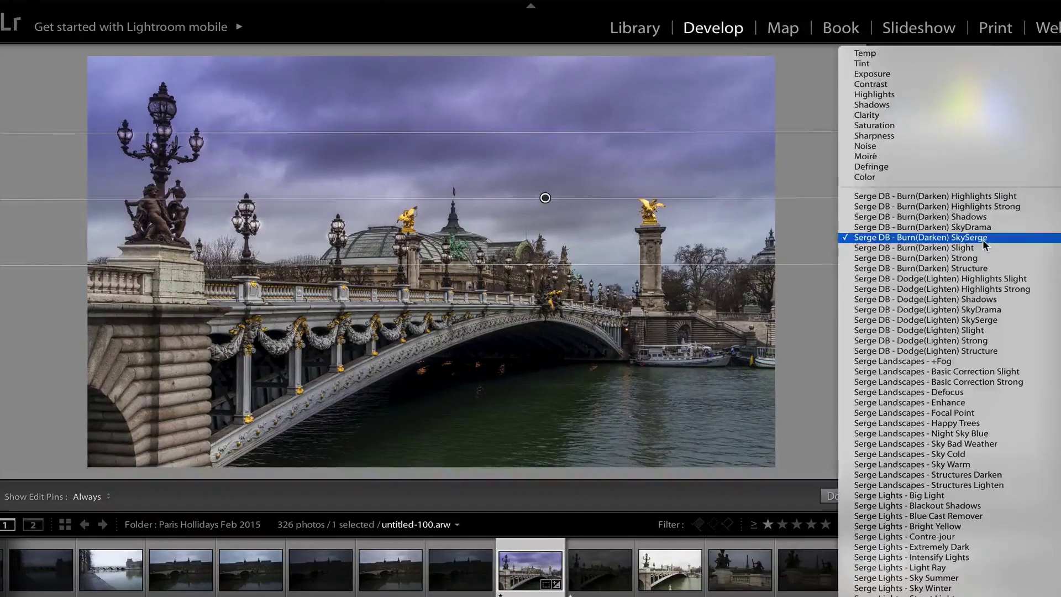
pyautogui.click(989, 226)
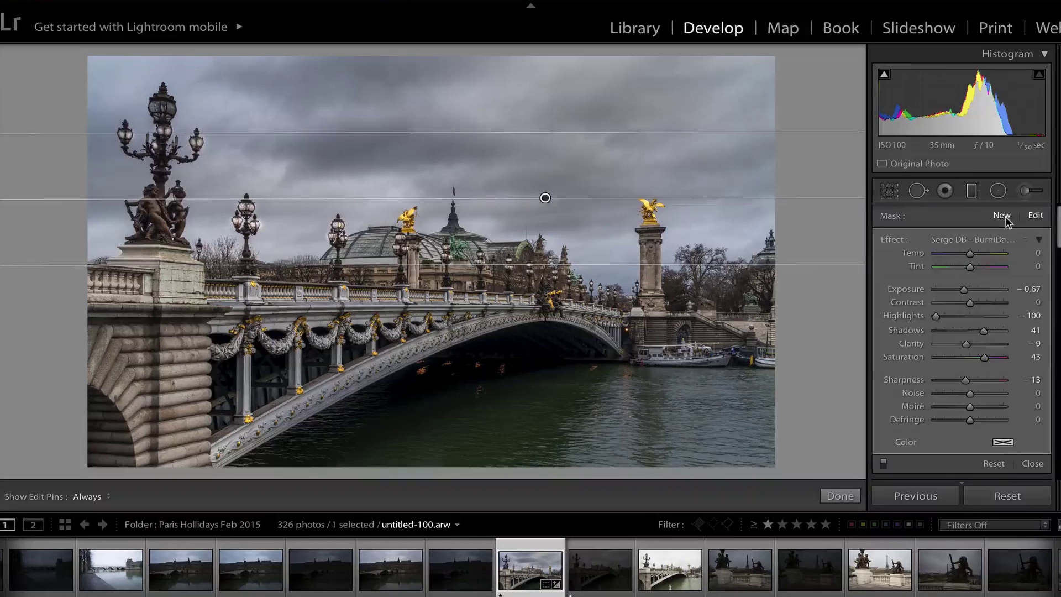
pyautogui.click(1003, 216)
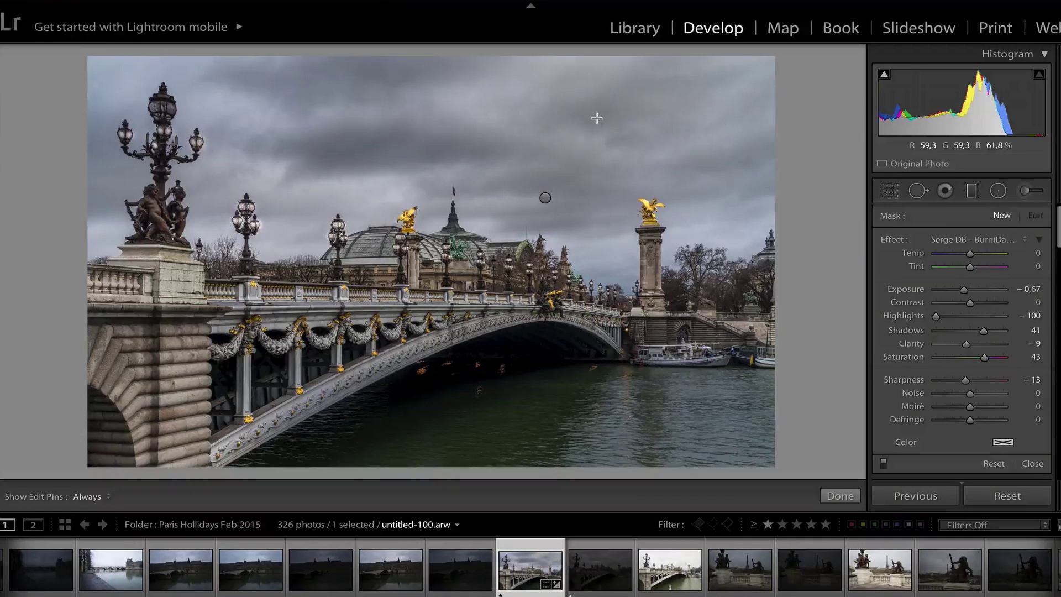
# Step: Drag one burn filter down from the top of the sky and another up over the river, then compare
pyautogui.moveTo(596, 118); pyautogui.dragTo(594, 172)
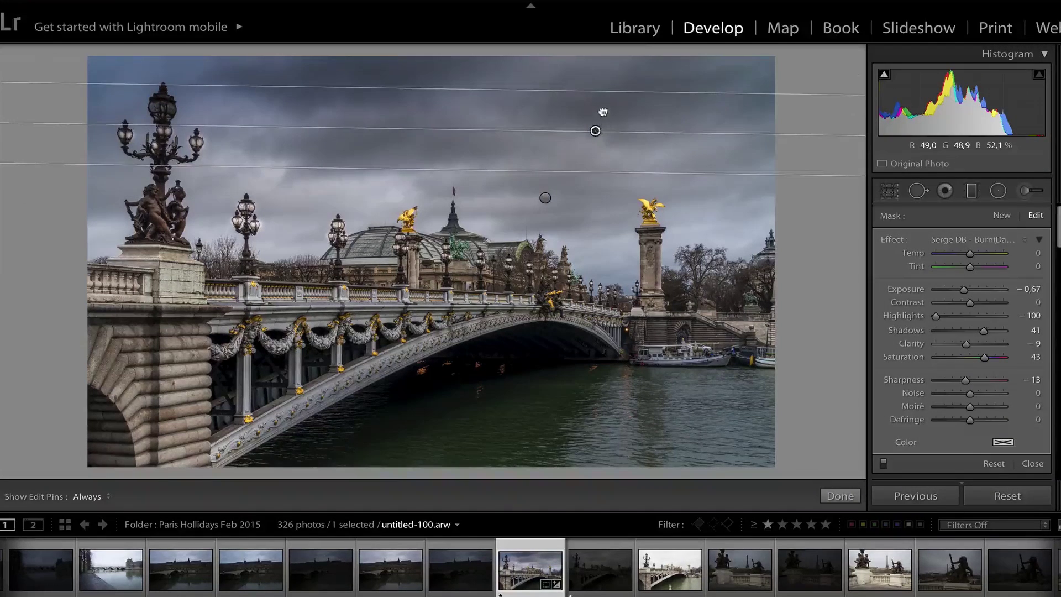
pyautogui.moveTo(602, 112); pyautogui.dragTo(599, 106)
pyautogui.moveTo(528, 444); pyautogui.dragTo(464, 390)
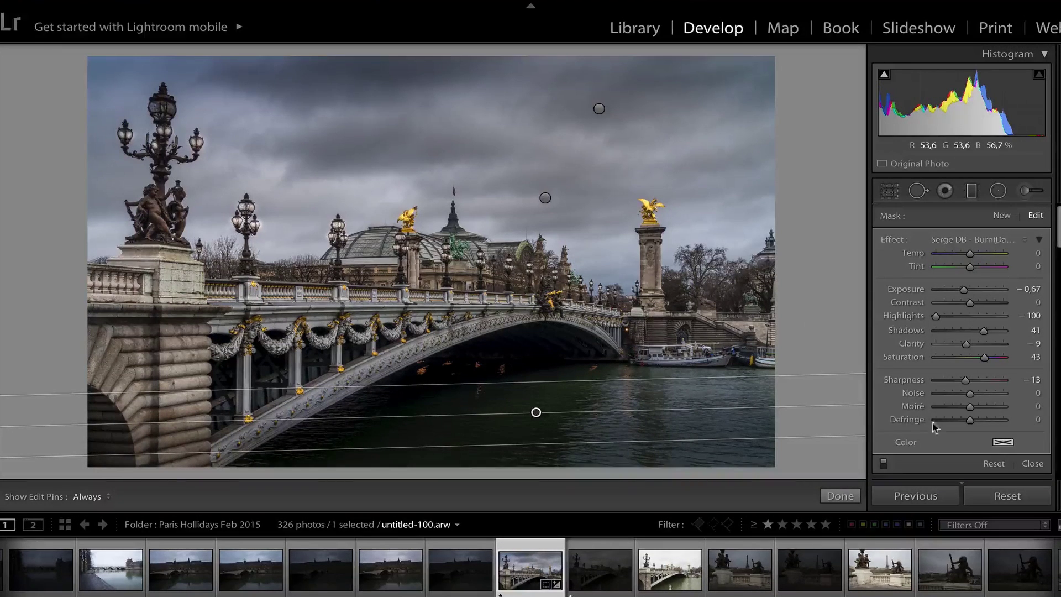
pyautogui.click(883, 464)
pyautogui.click(883, 464)
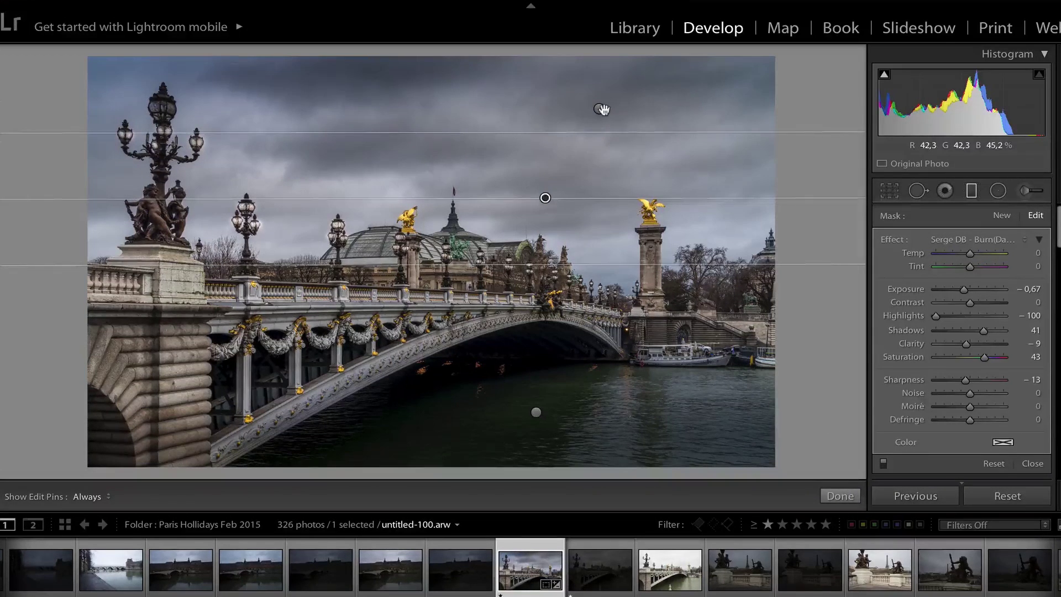
# Step: Set Show Edit Pins to Auto with the sky filter selected, then toggle the filter to compare
pyautogui.click(599, 109)
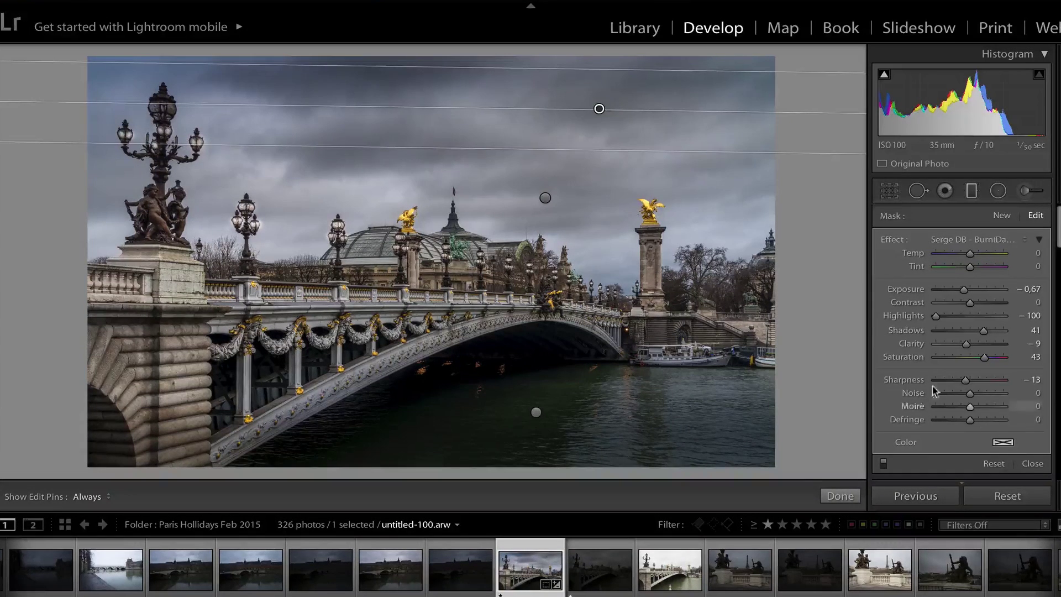
pyautogui.click(94, 499)
pyautogui.click(111, 483)
pyautogui.click(883, 464)
pyautogui.click(883, 464)
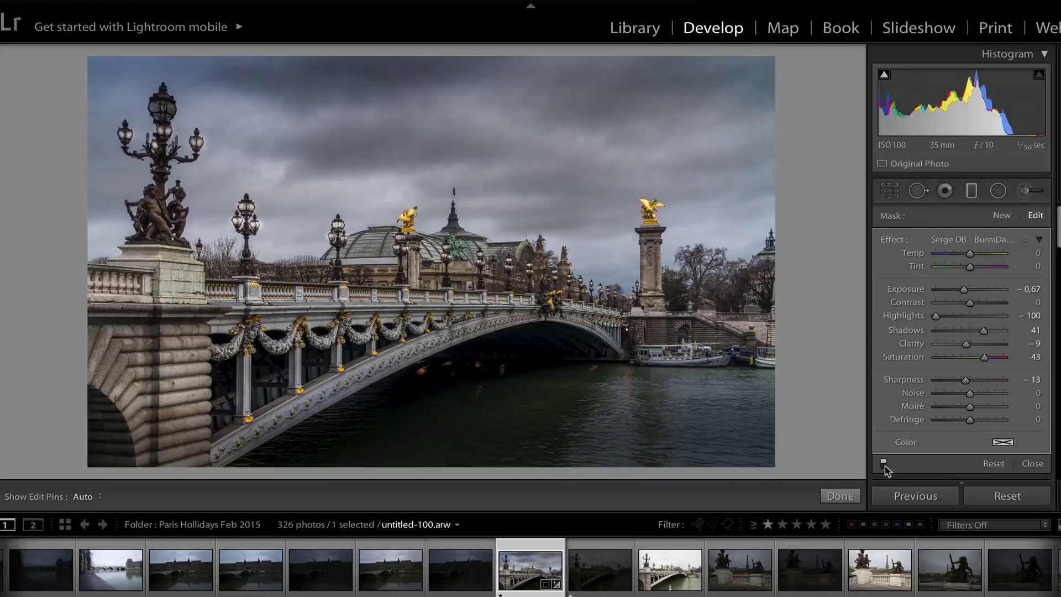
# Step: Paint a Serge DB Dodge(Lighten) Strong brush over the river under and right of the bridge
pyautogui.click(1028, 191)
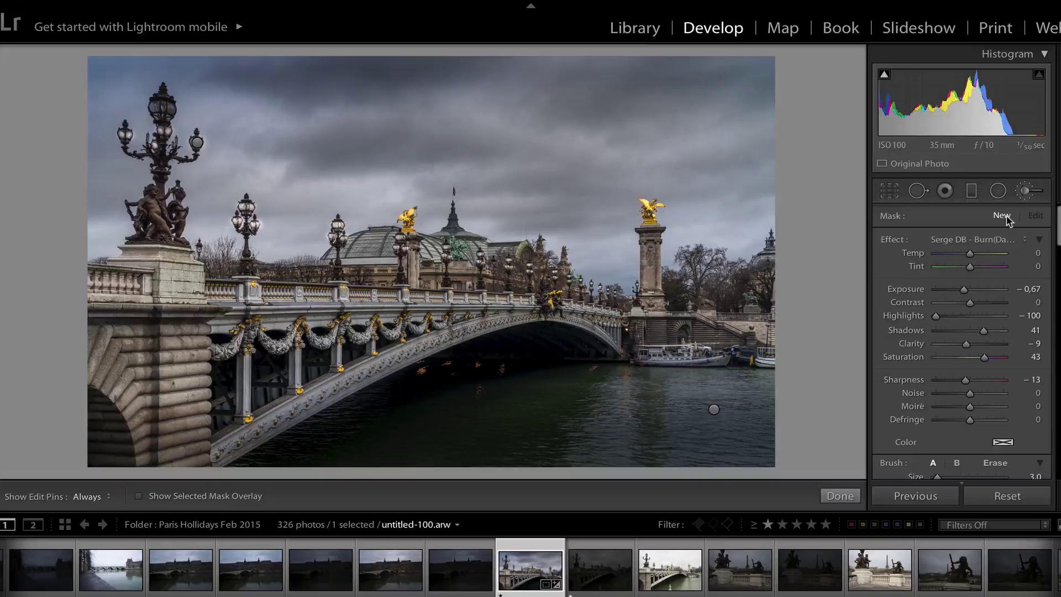
pyautogui.click(1000, 241)
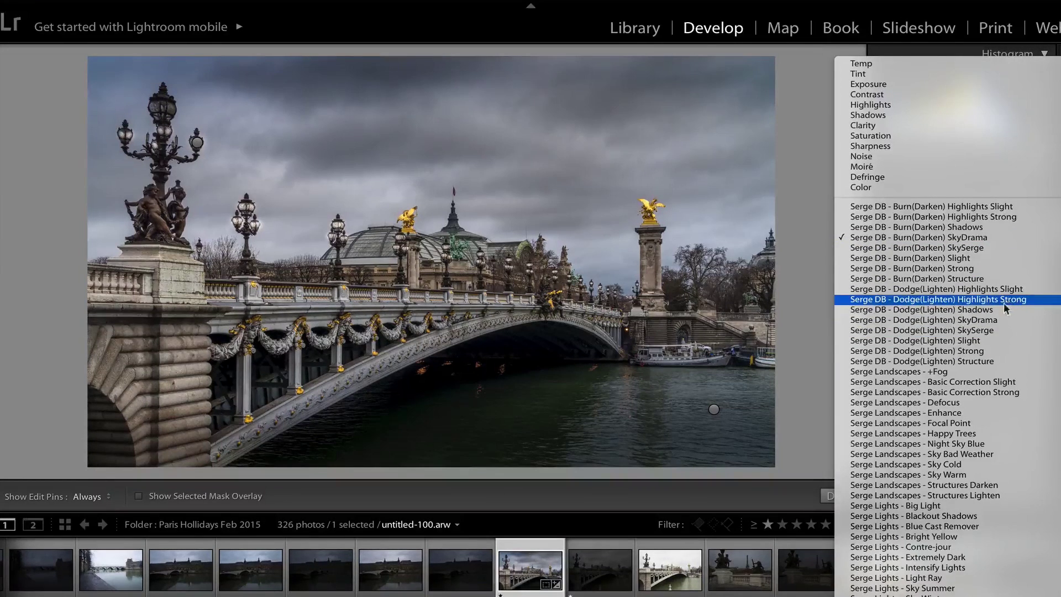
pyautogui.click(990, 350)
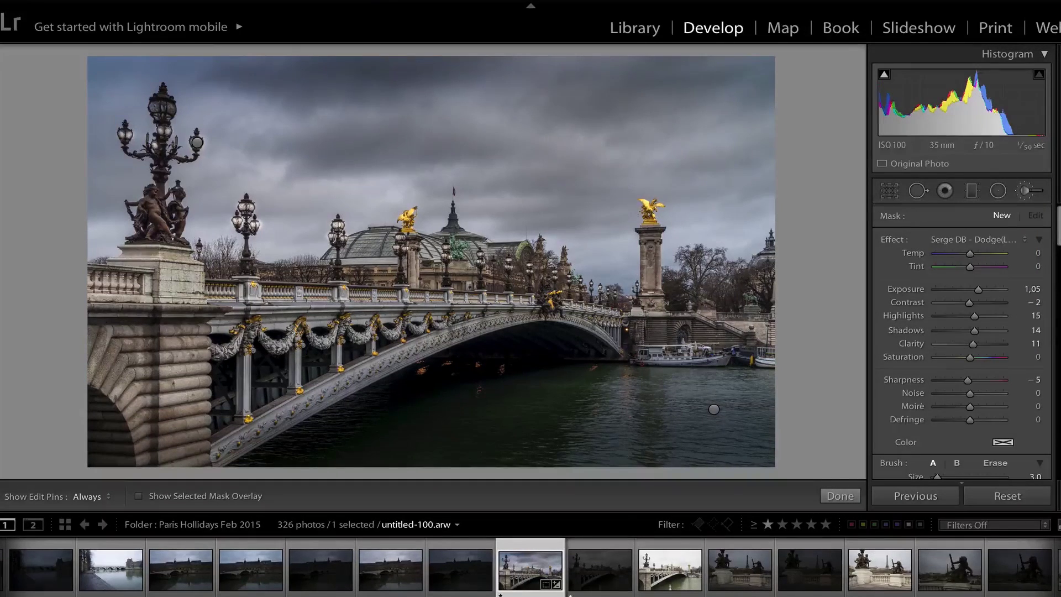
pyautogui.scroll(5, 225, 365)
pyautogui.moveTo(404, 372)
pyautogui.mouseDown()
pyautogui.moveTo(545, 379)
pyautogui.moveTo(516, 400)
pyautogui.mouseUp()
pyautogui.press('h')
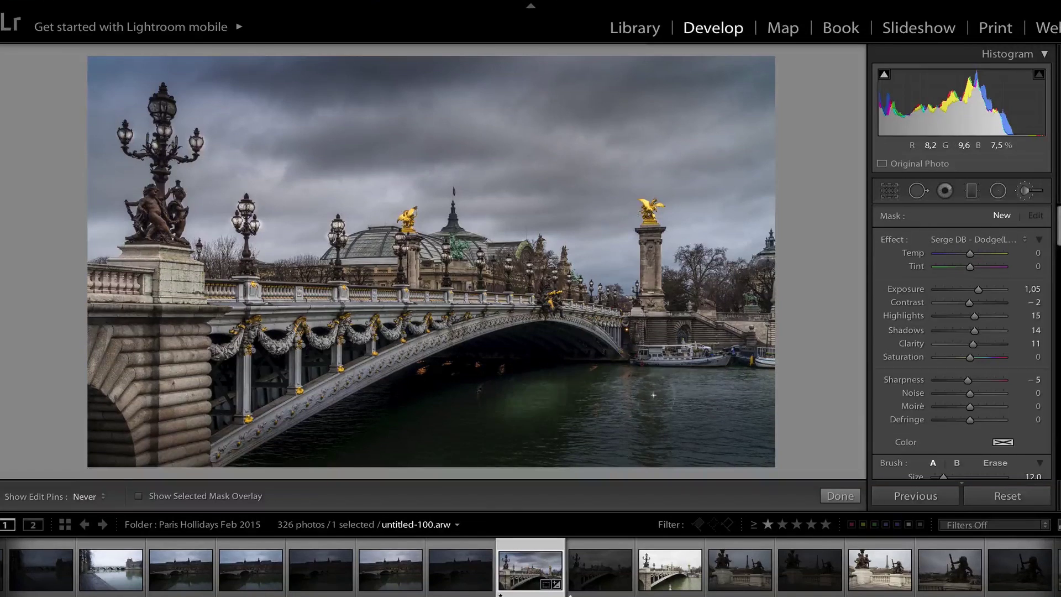
pyautogui.moveTo(653, 395)
pyautogui.mouseDown()
pyautogui.moveTo(782, 395)
pyautogui.moveTo(549, 392)
pyautogui.moveTo(497, 414)
pyautogui.mouseUp()
pyautogui.press('h')
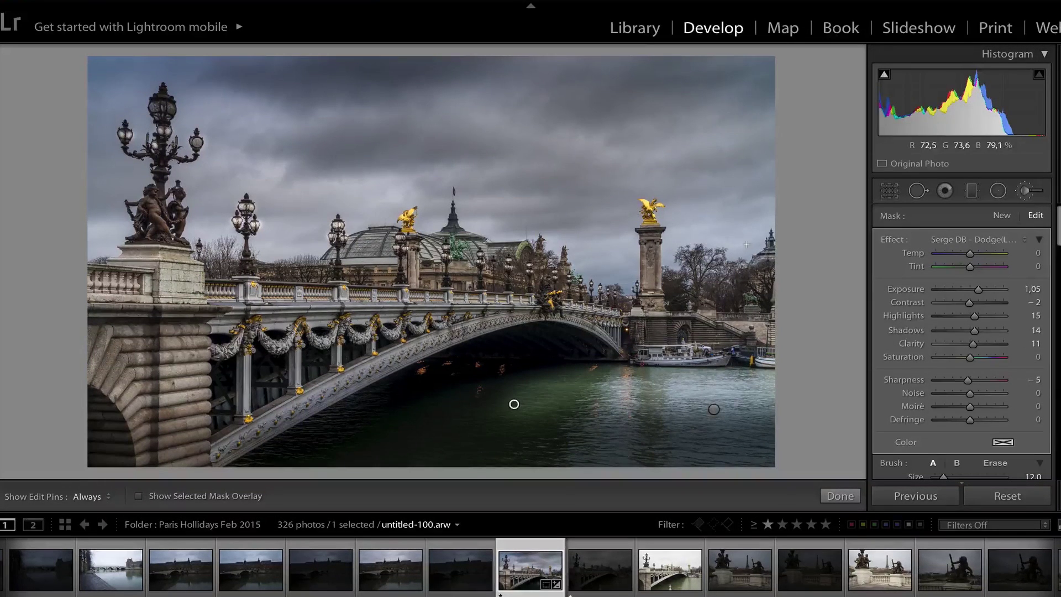
# Step: Start a new brush with a slighter dodge preset and select the left stone pier adjustment
pyautogui.click(1005, 217)
pyautogui.click(989, 243)
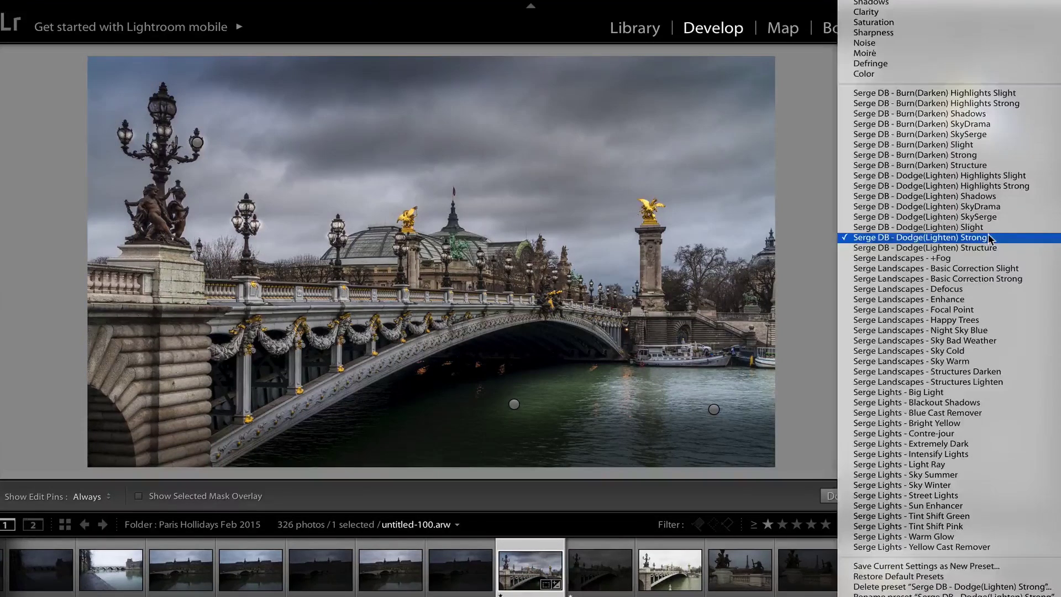
pyautogui.click(995, 226)
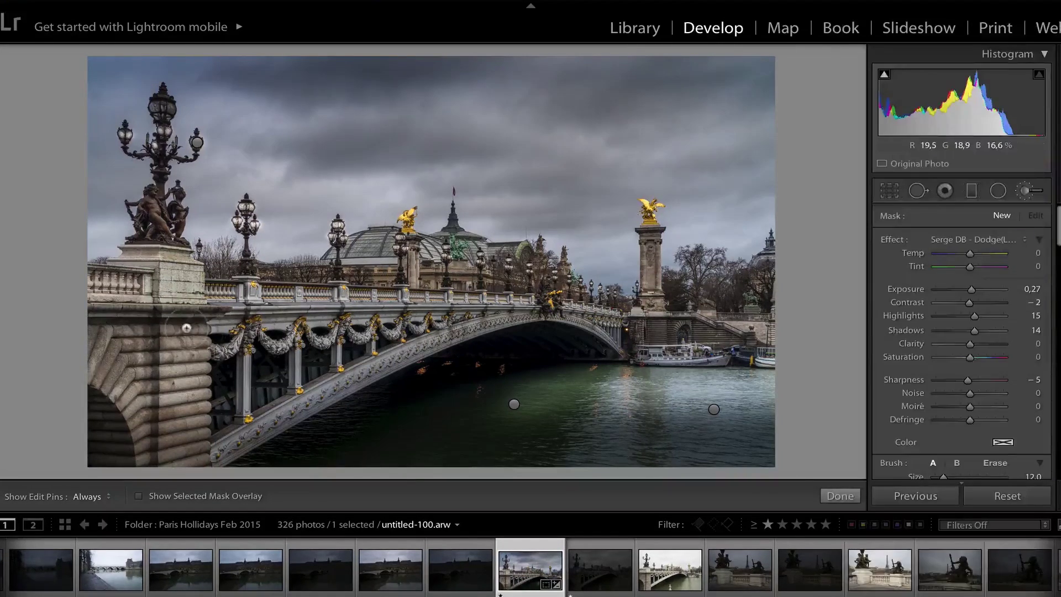
pyautogui.press('h')
pyautogui.press('h')
pyautogui.click(161, 385)
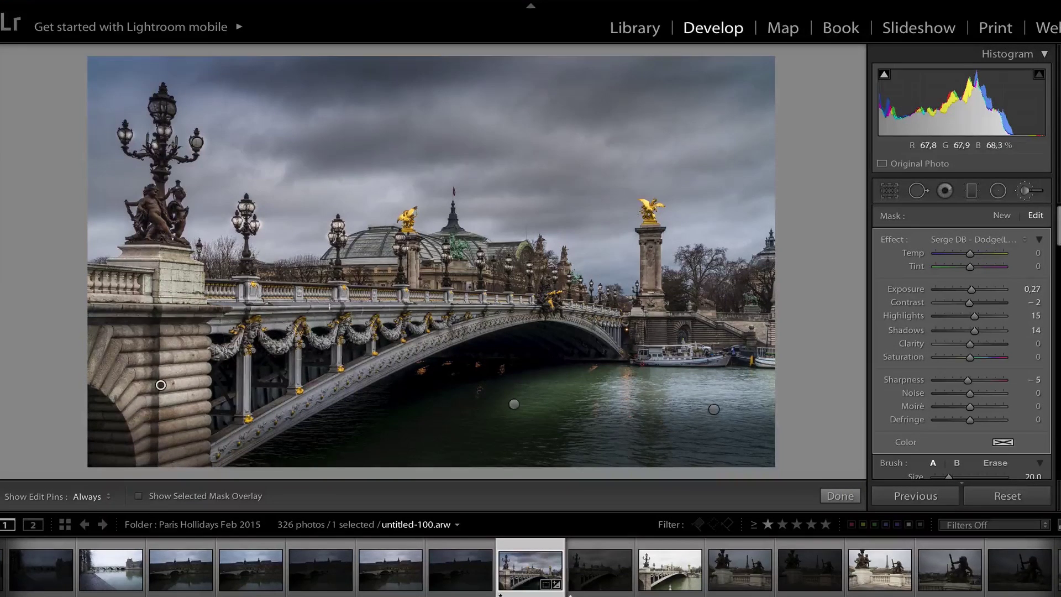
# Step: Reduce the dodge brush size to 18 while toggling the edit pins to review the result
pyautogui.press('h')
pyautogui.press('[')
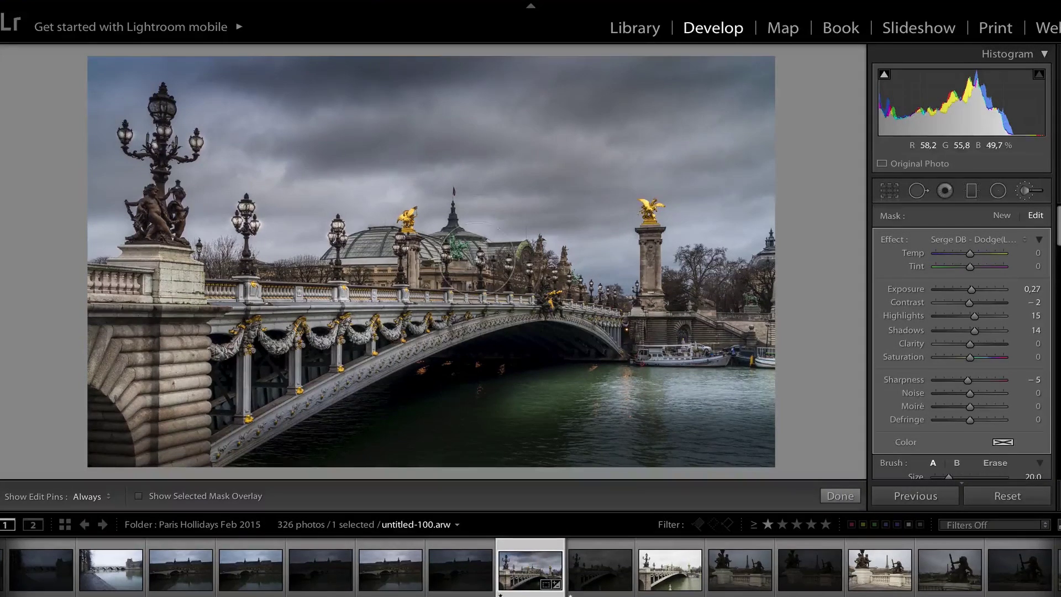
pyautogui.press('h')
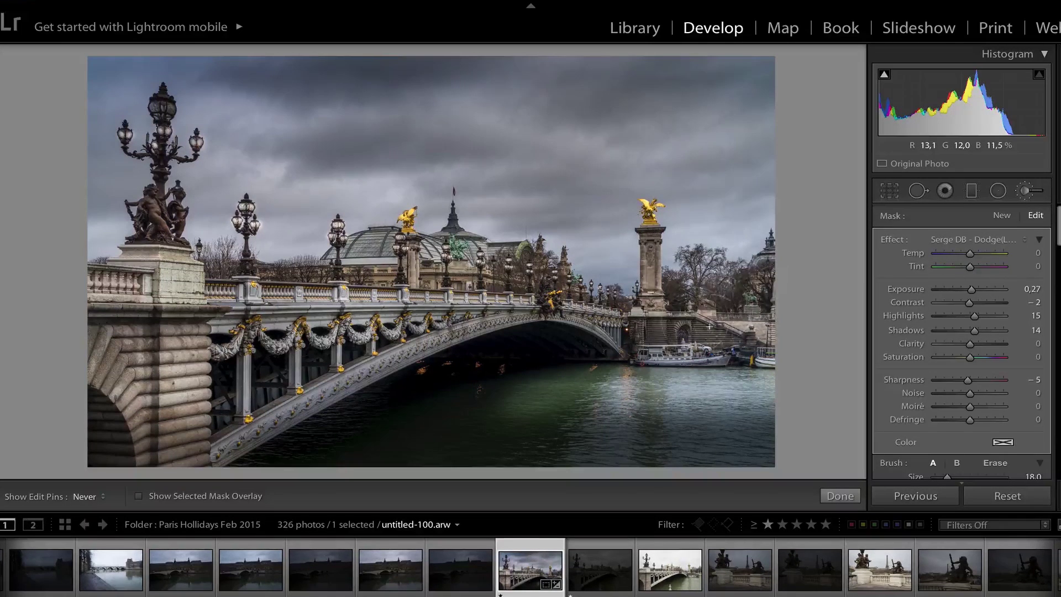
pyautogui.press('h')
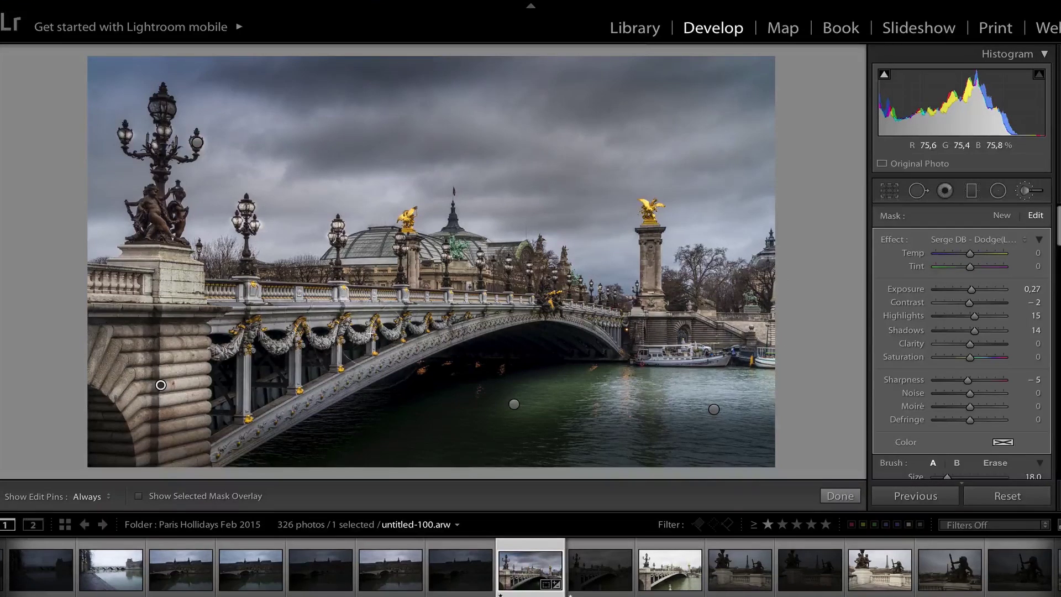
pyautogui.press('h')
pyautogui.press('h')
pyautogui.press('h')
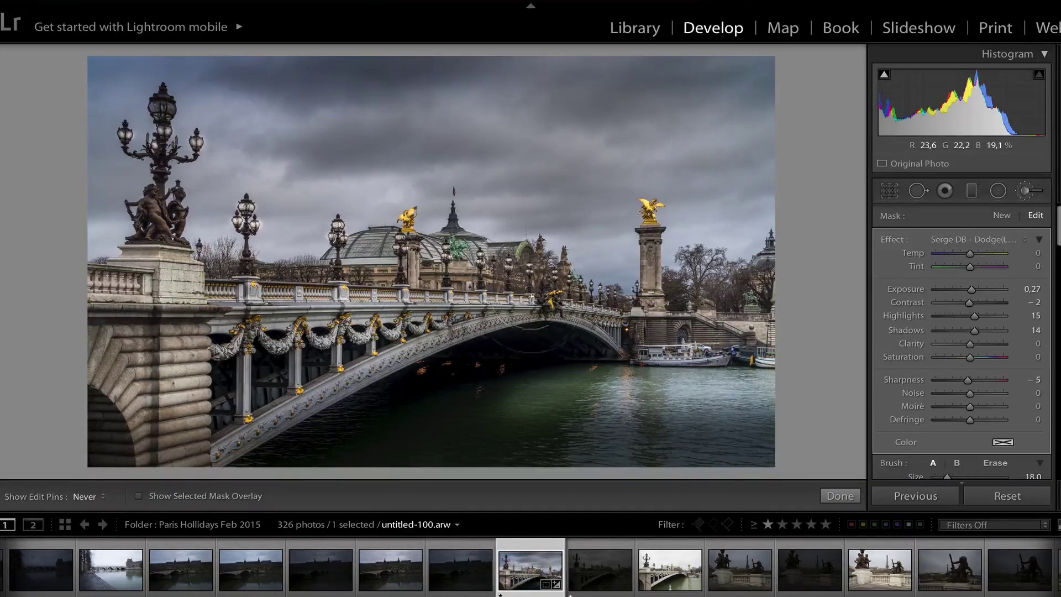
pyautogui.press('h')
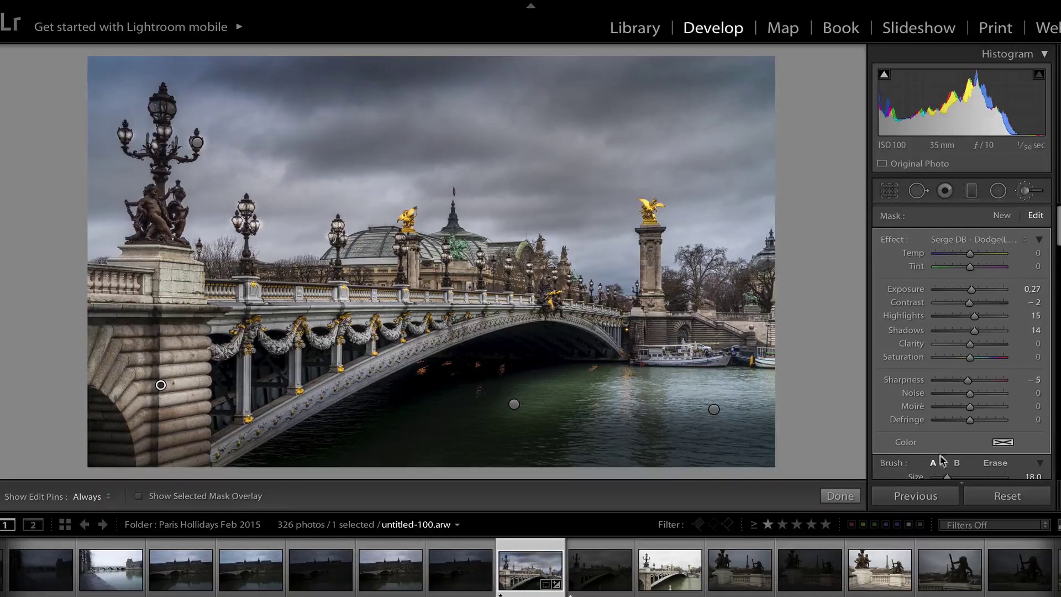
pyautogui.scroll(-5, 900, 422)
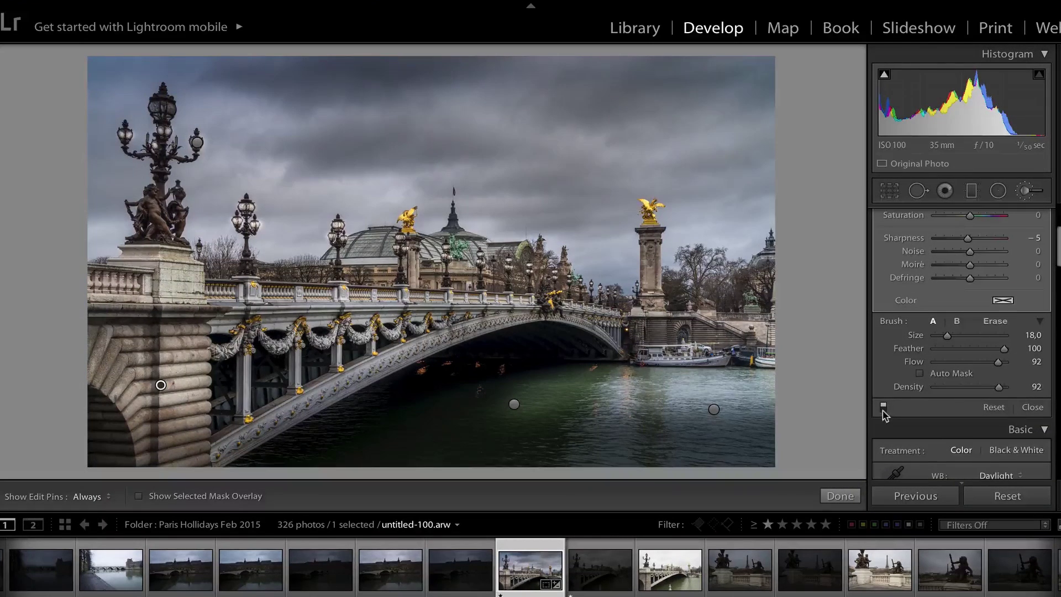
# Step: Compare the brush adjustments on and off, close brush editing, and check Before/After against the original
pyautogui.click(882, 409)
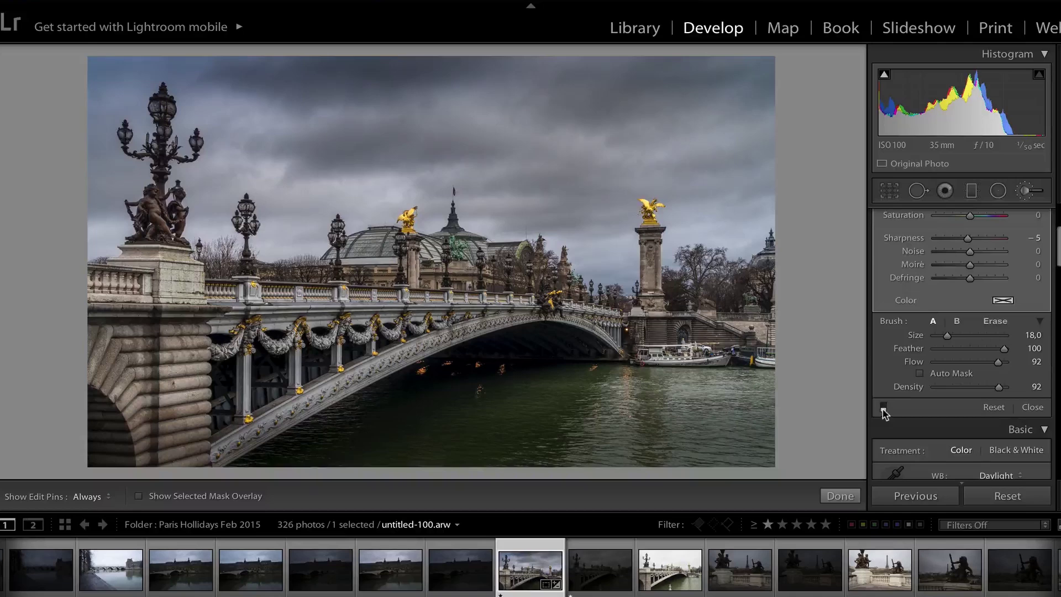
pyautogui.click(883, 409)
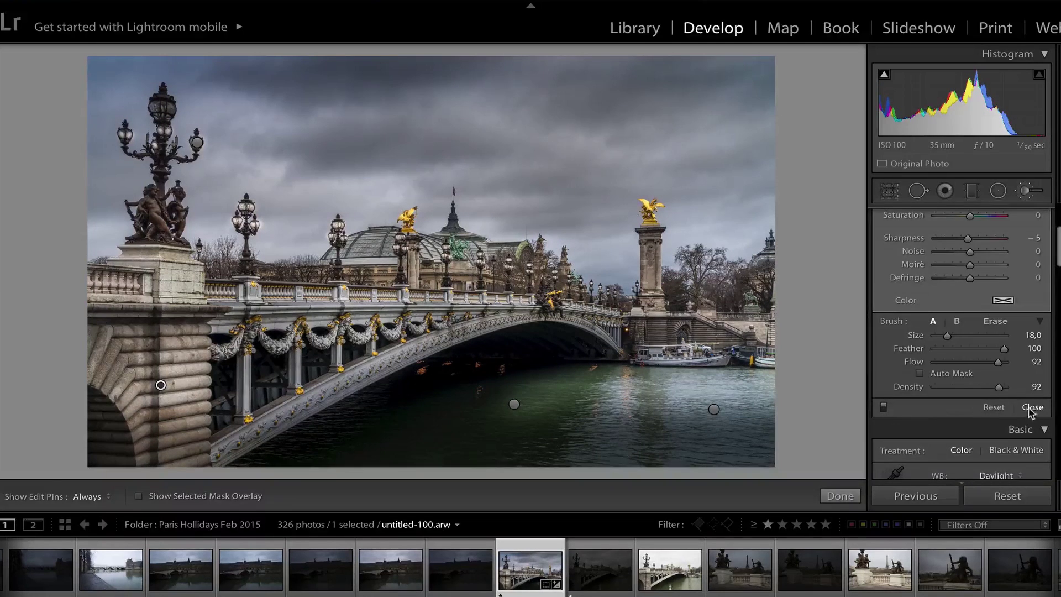
pyautogui.click(1030, 409)
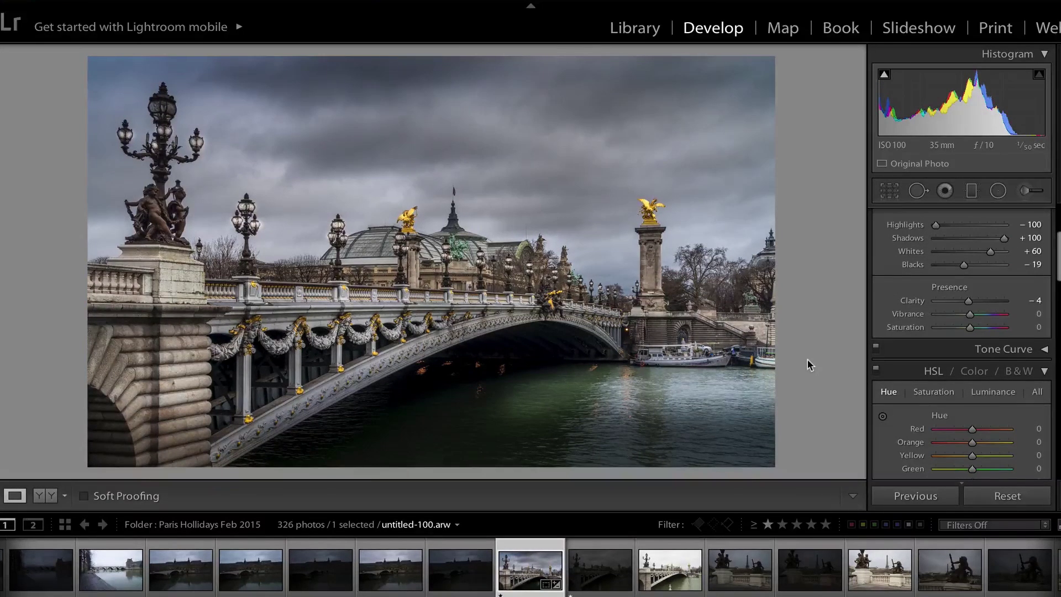
pyautogui.press('\\')
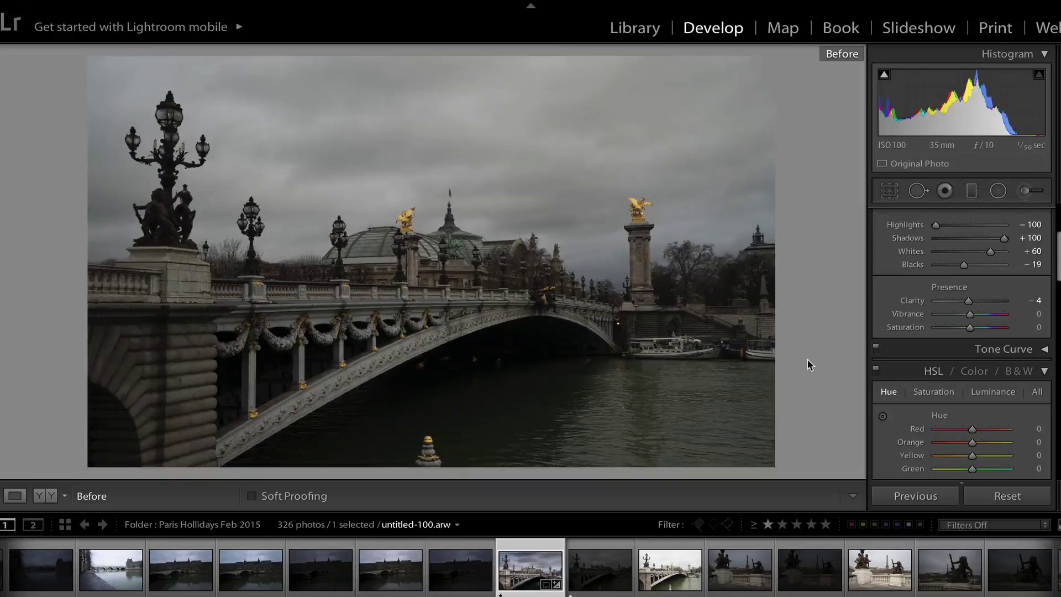
pyautogui.press('\\')
pyautogui.press('\\')
pyautogui.press('\\')
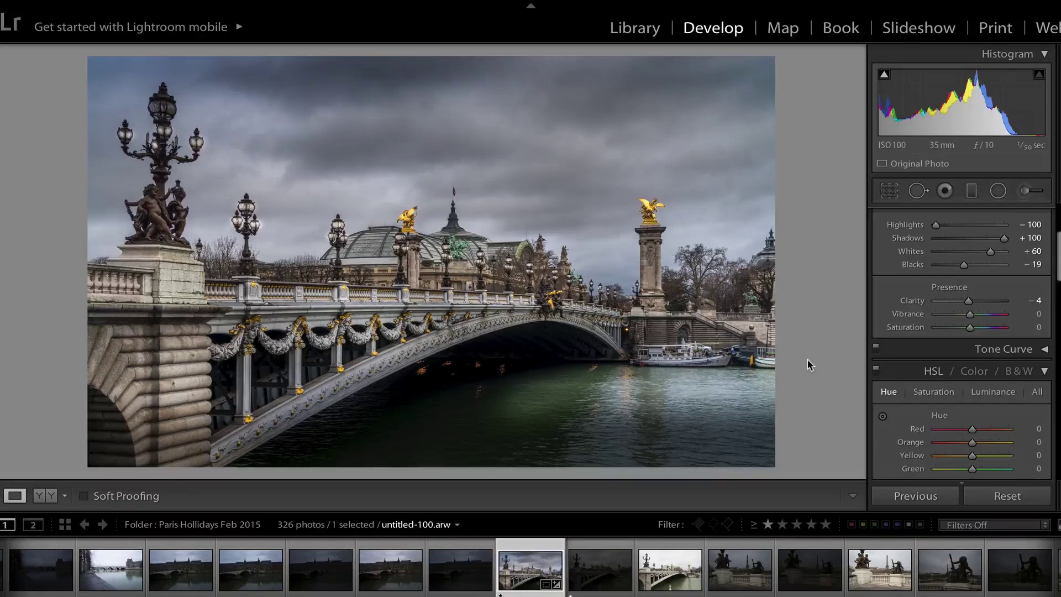
pyautogui.moveTo(1053, 290); pyautogui.dragTo(1053, 240)
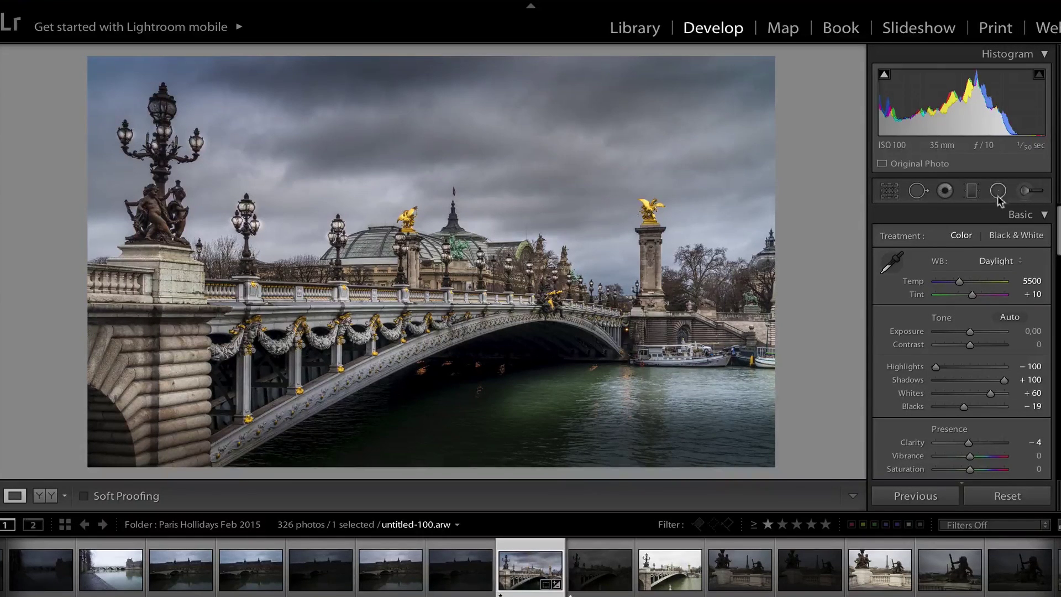
# Step: Start a new adjustment brush using the Serge Landscapes +Fog effect
pyautogui.click(1030, 196)
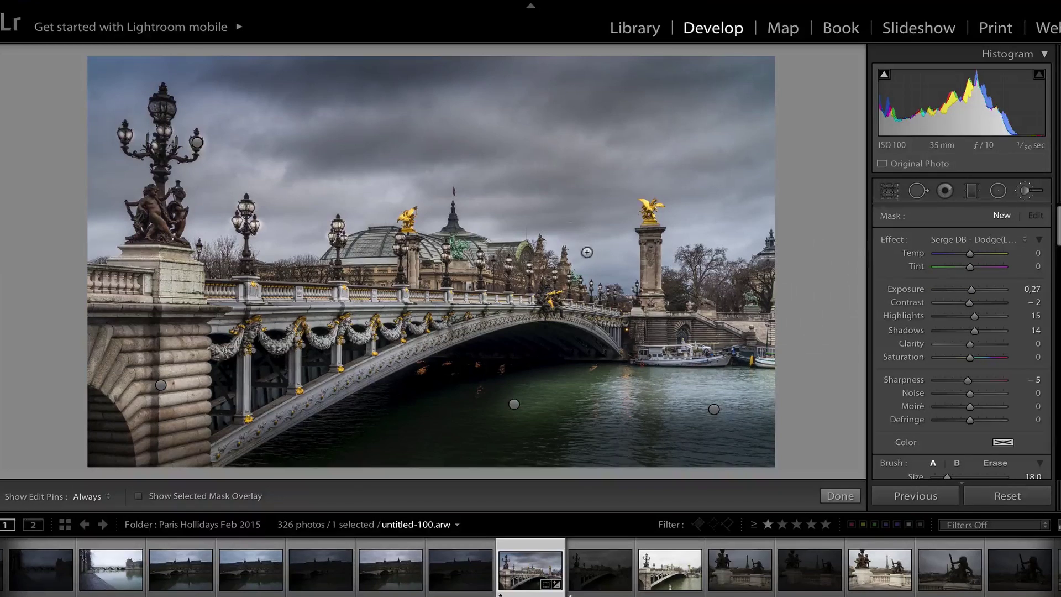
pyautogui.scroll(4, 560, 248)
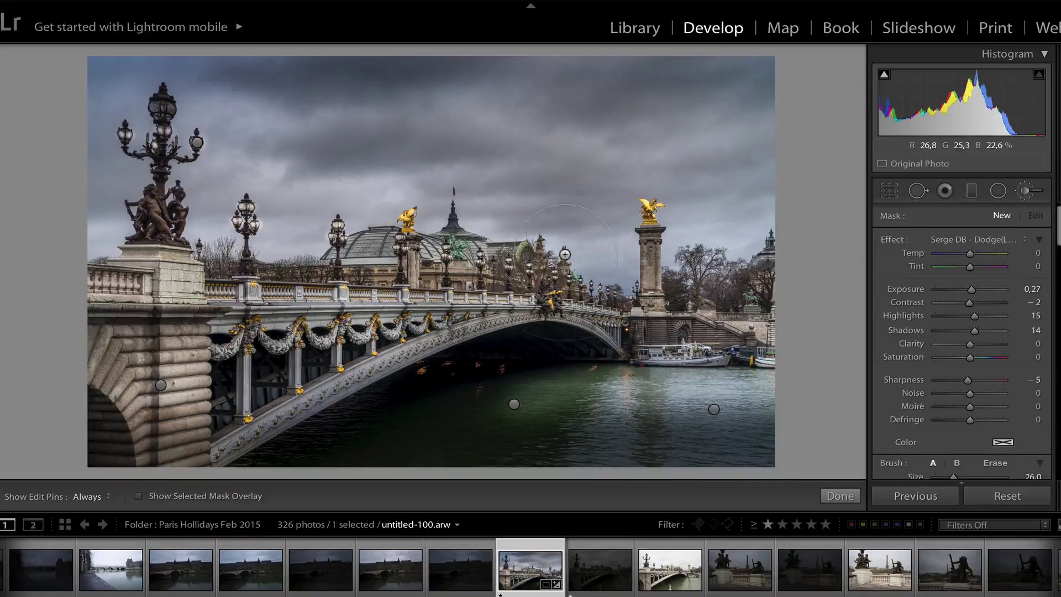
pyautogui.click(988, 241)
pyautogui.click(880, 268)
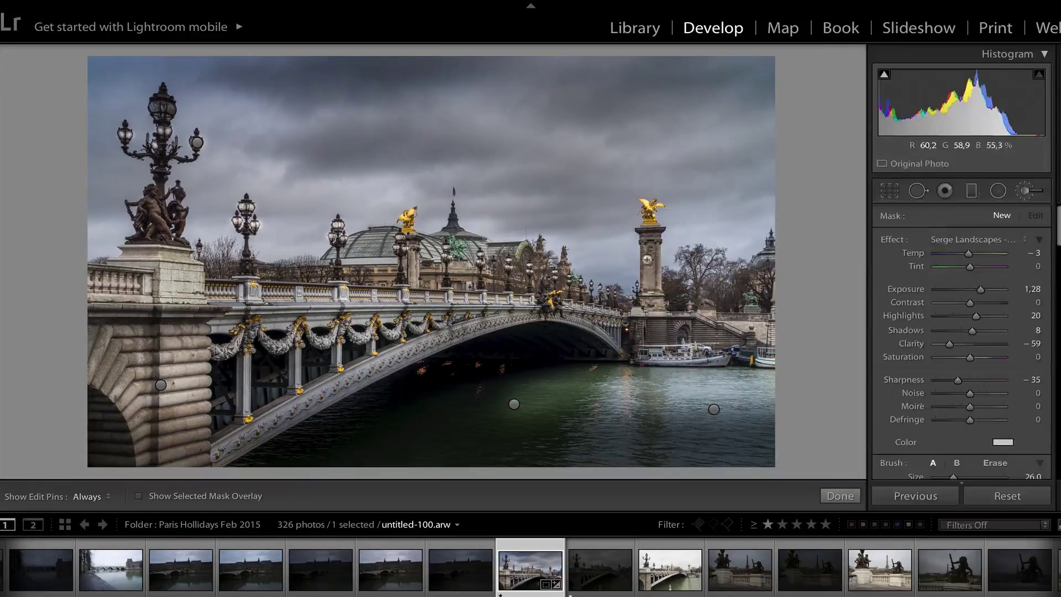
# Step: Paint fog over the sky around the right pillar and lower its Exposure to 0.43
pyautogui.press('h')
pyautogui.moveTo(611, 268)
pyautogui.mouseDown()
pyautogui.moveTo(525, 260)
pyautogui.moveTo(763, 252)
pyautogui.moveTo(751, 221)
pyautogui.moveTo(757, 265)
pyautogui.moveTo(718, 232)
pyautogui.moveTo(553, 248)
pyautogui.mouseUp()
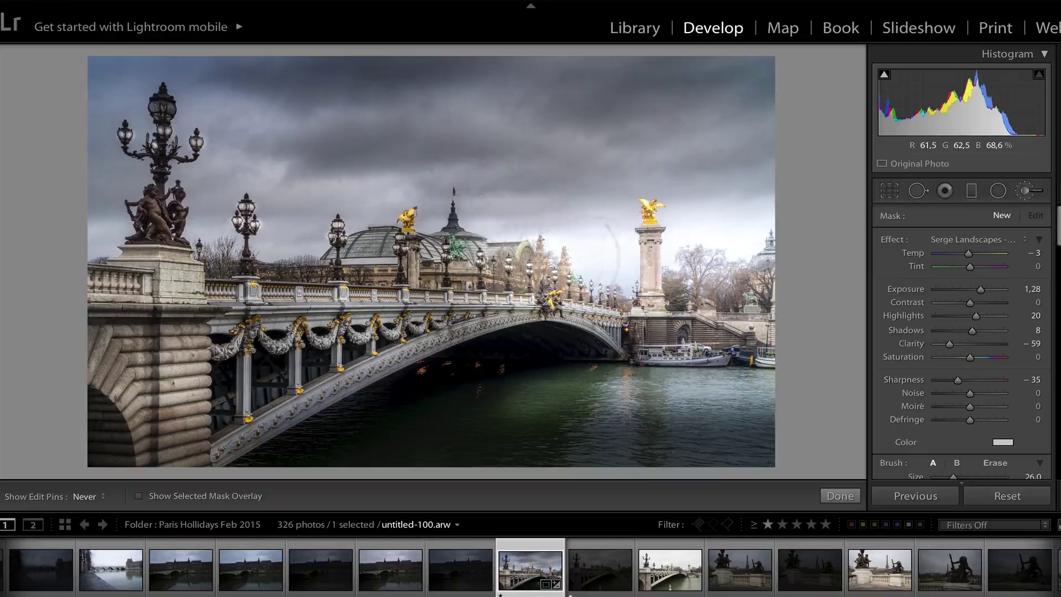
pyautogui.press('h')
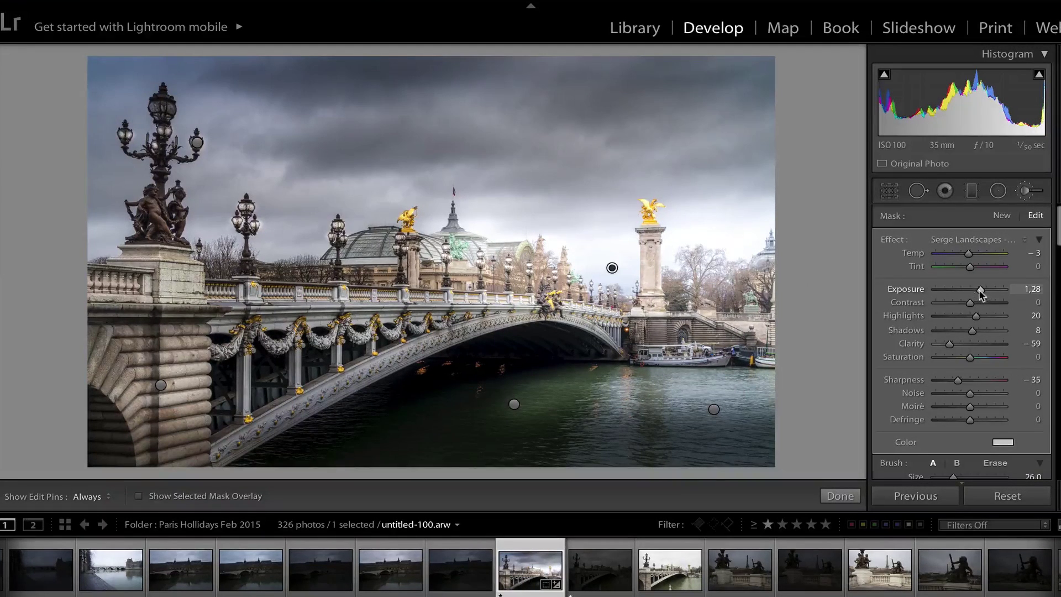
pyautogui.moveTo(979, 290); pyautogui.dragTo(974, 295)
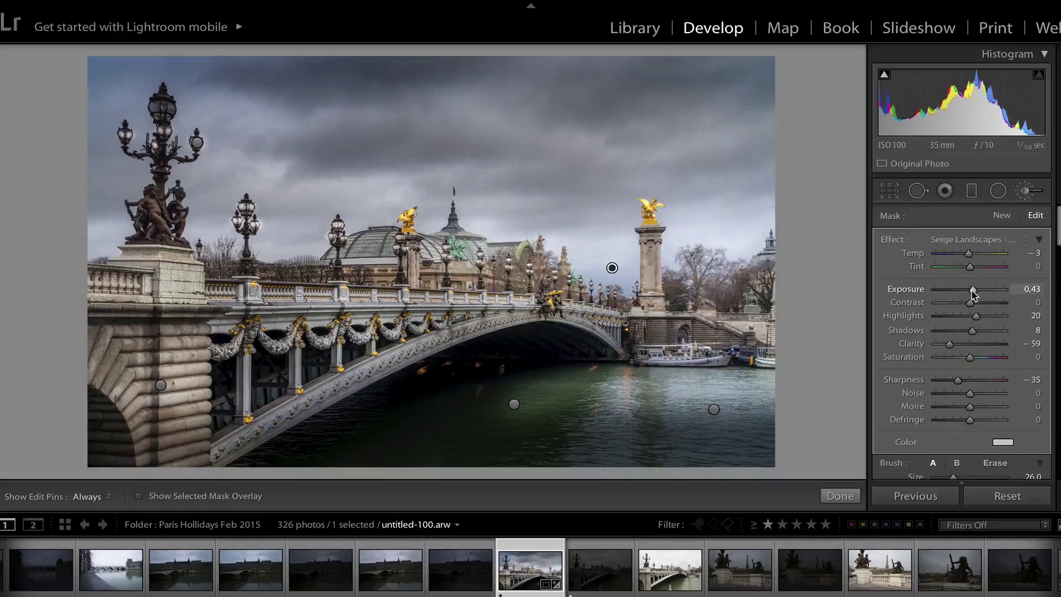
# Step: Switch the pillar mask's effect from Dodge(Lighten) Highlights Strong to Dodge(Lighten) Highlights Slight
pyautogui.click(992, 240)
pyautogui.scroll(-10, 993, 475)
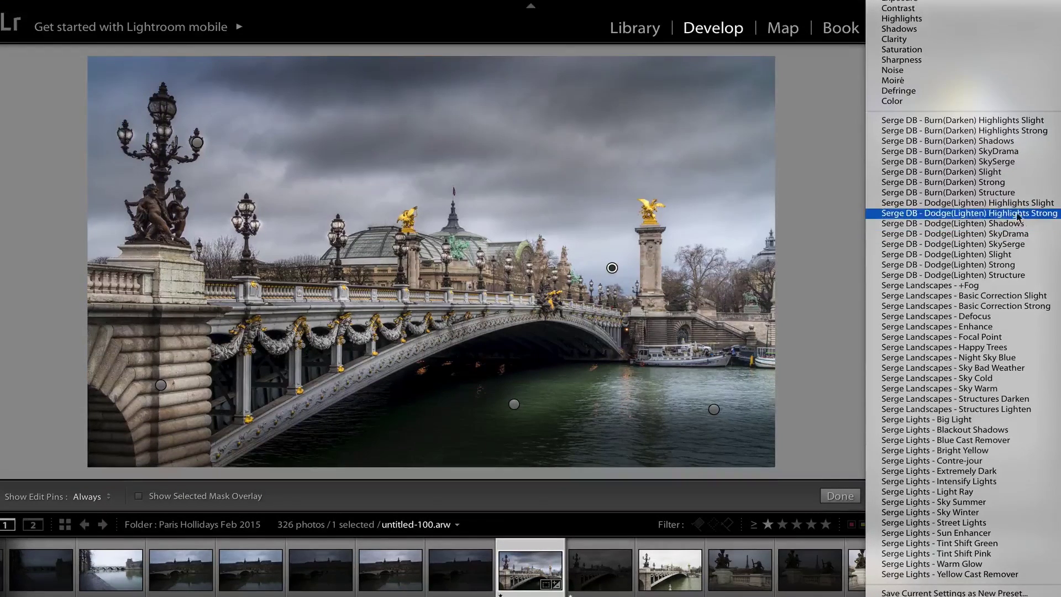
pyautogui.click(1037, 214)
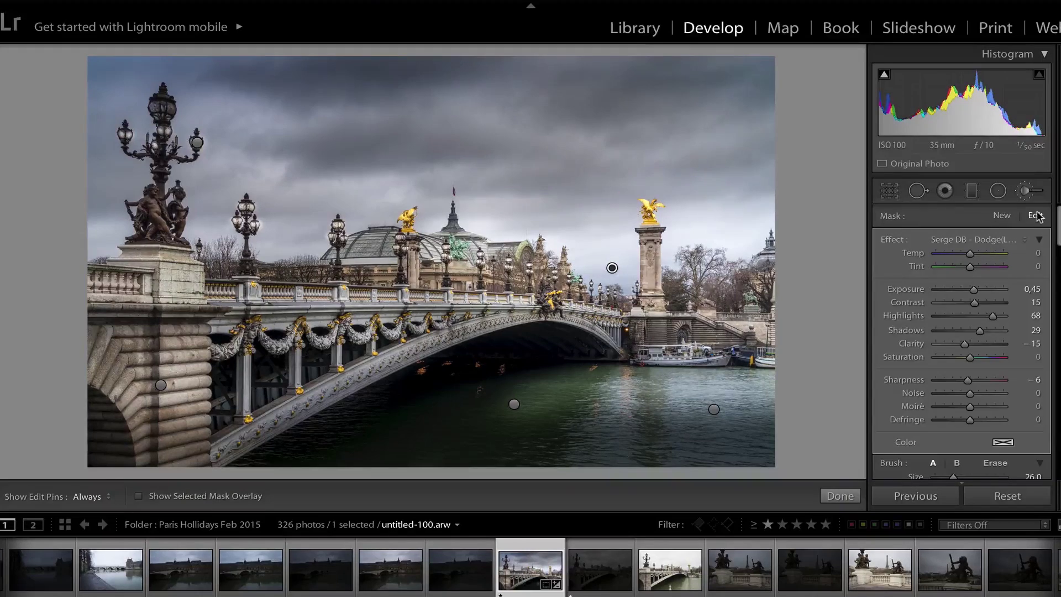
pyautogui.click(996, 243)
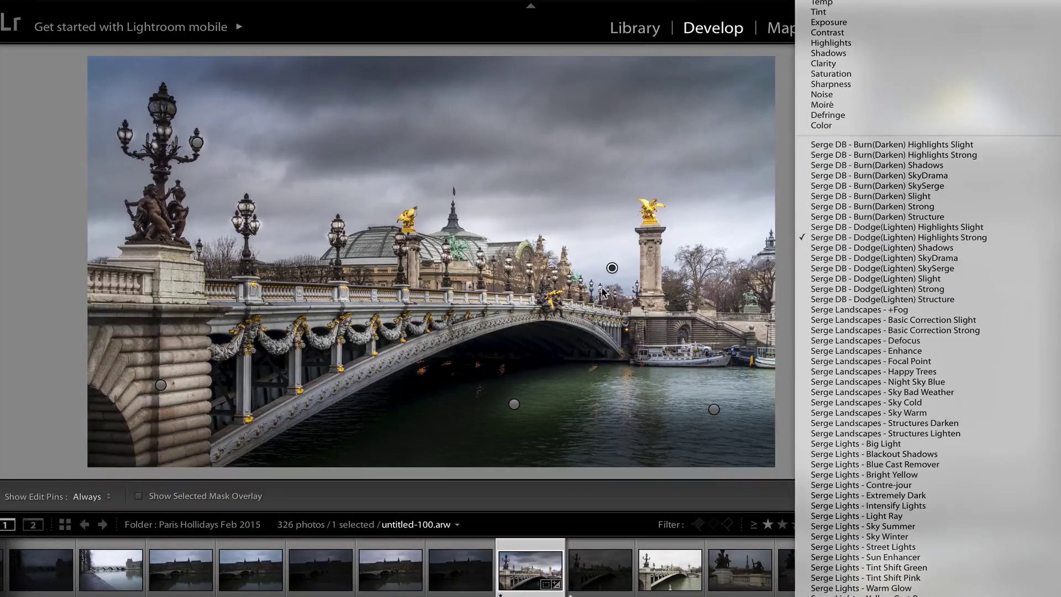
pyautogui.click(611, 268)
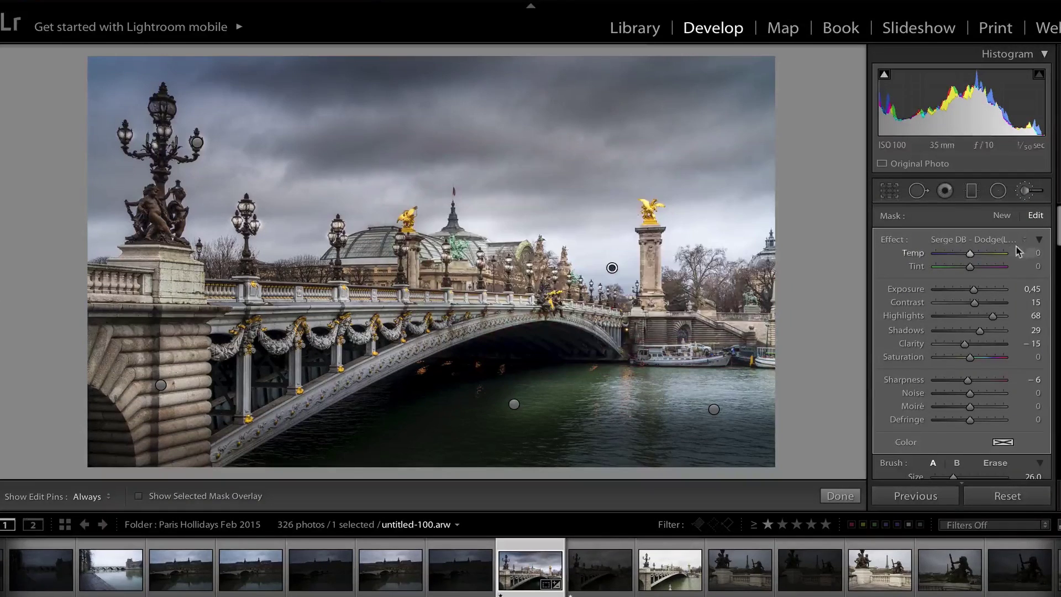
pyautogui.click(992, 244)
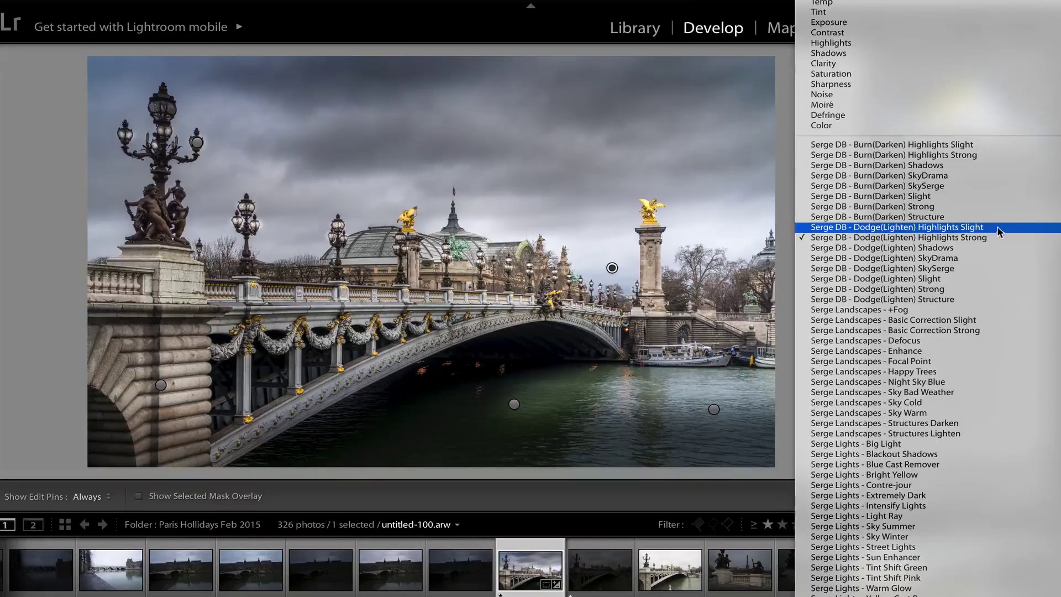
pyautogui.click(998, 228)
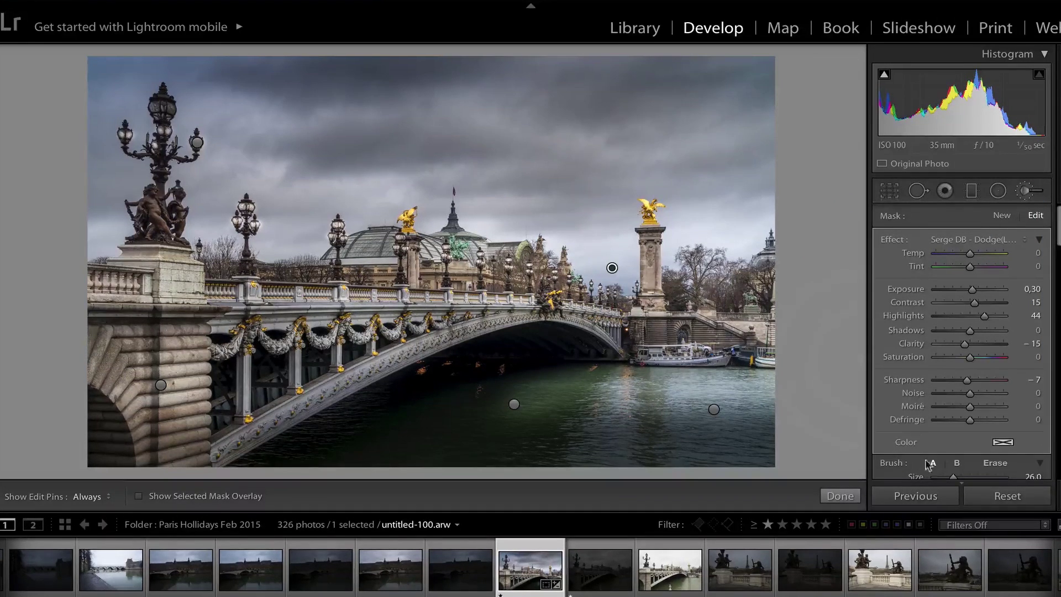
# Step: Set Show Edit Pins to Auto
pyautogui.scroll(-4, 939, 447)
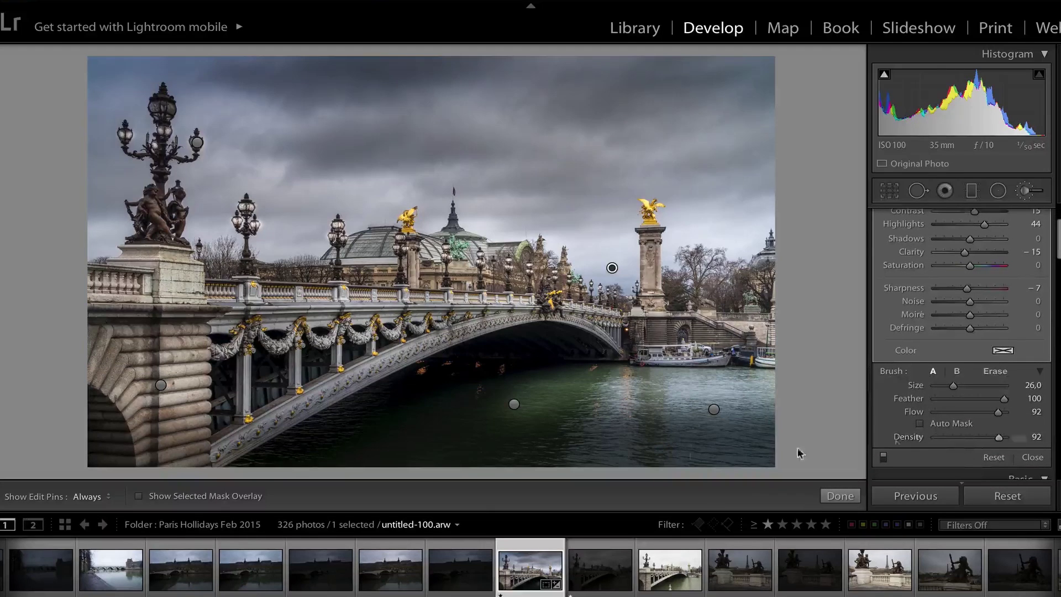
pyautogui.click(105, 496)
pyautogui.click(108, 482)
# Step: Compare the sky dodge mask by toggling it off and on, then close brush editing
pyautogui.click(884, 457)
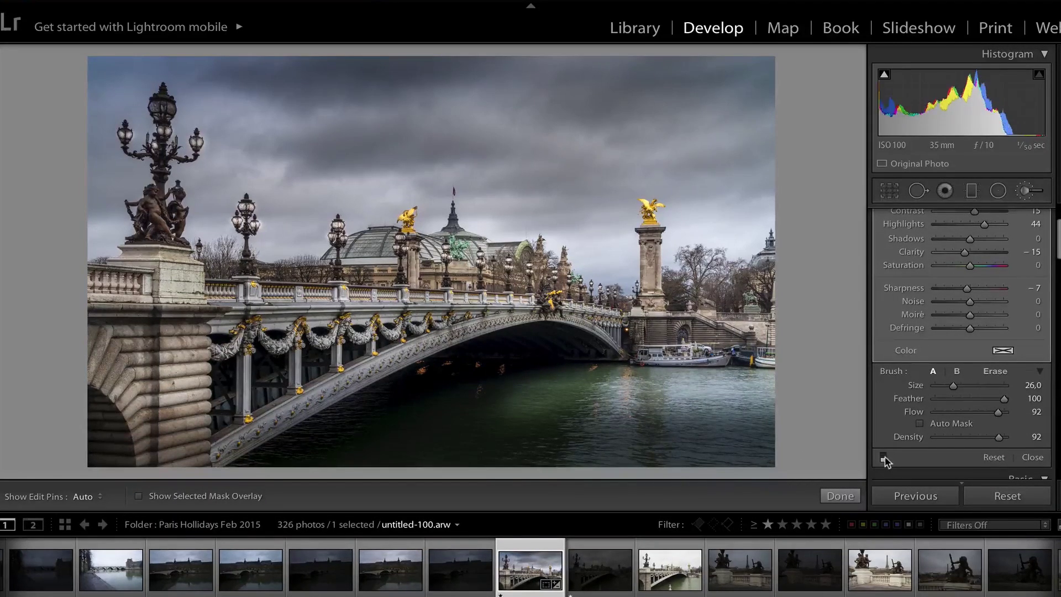
pyautogui.click(884, 458)
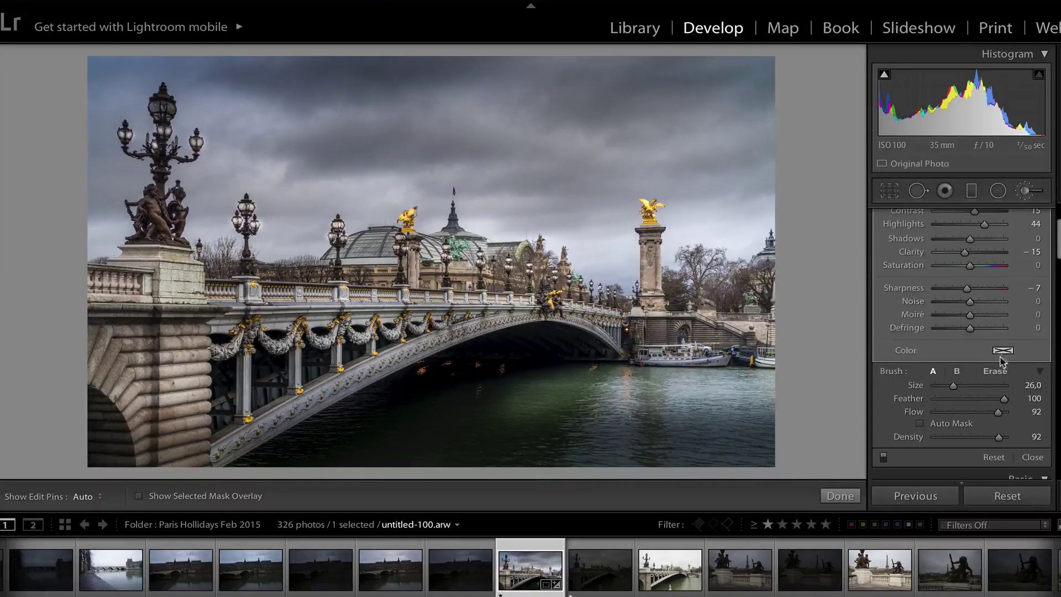
pyautogui.click(1032, 457)
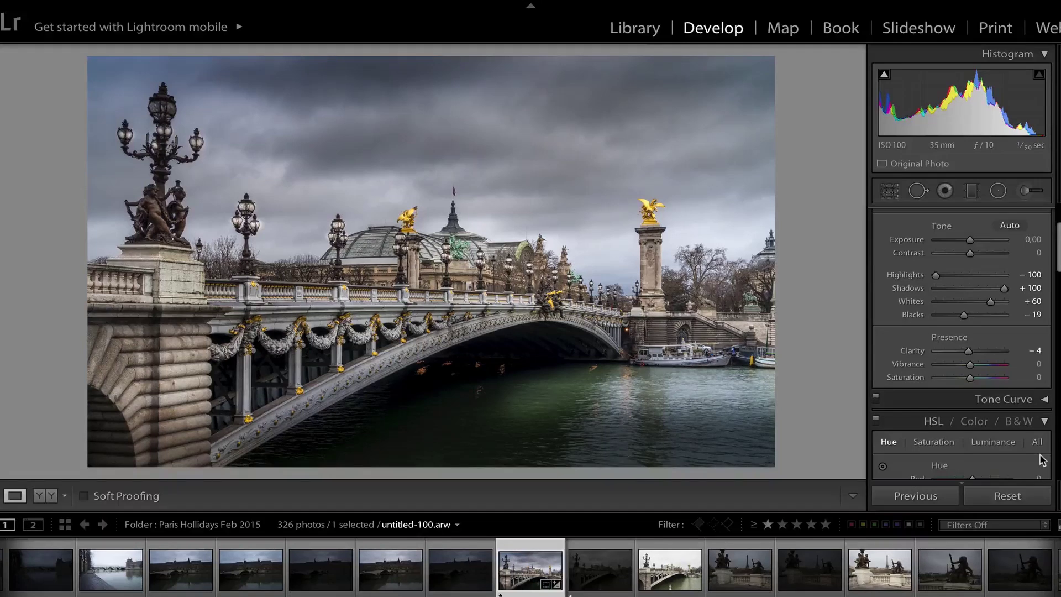
pyautogui.press('\\')
pyautogui.press('\\')
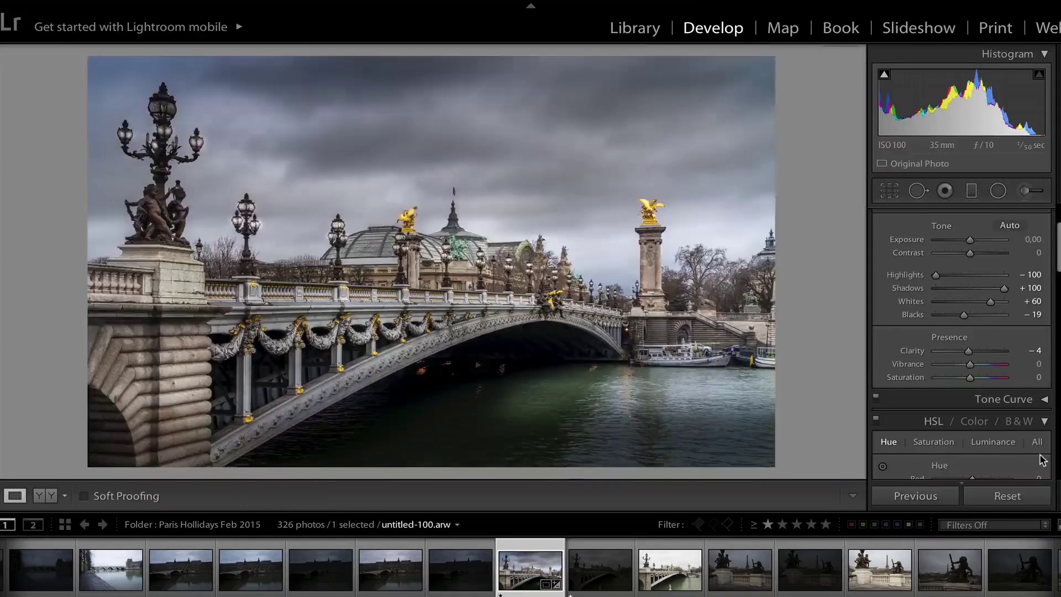